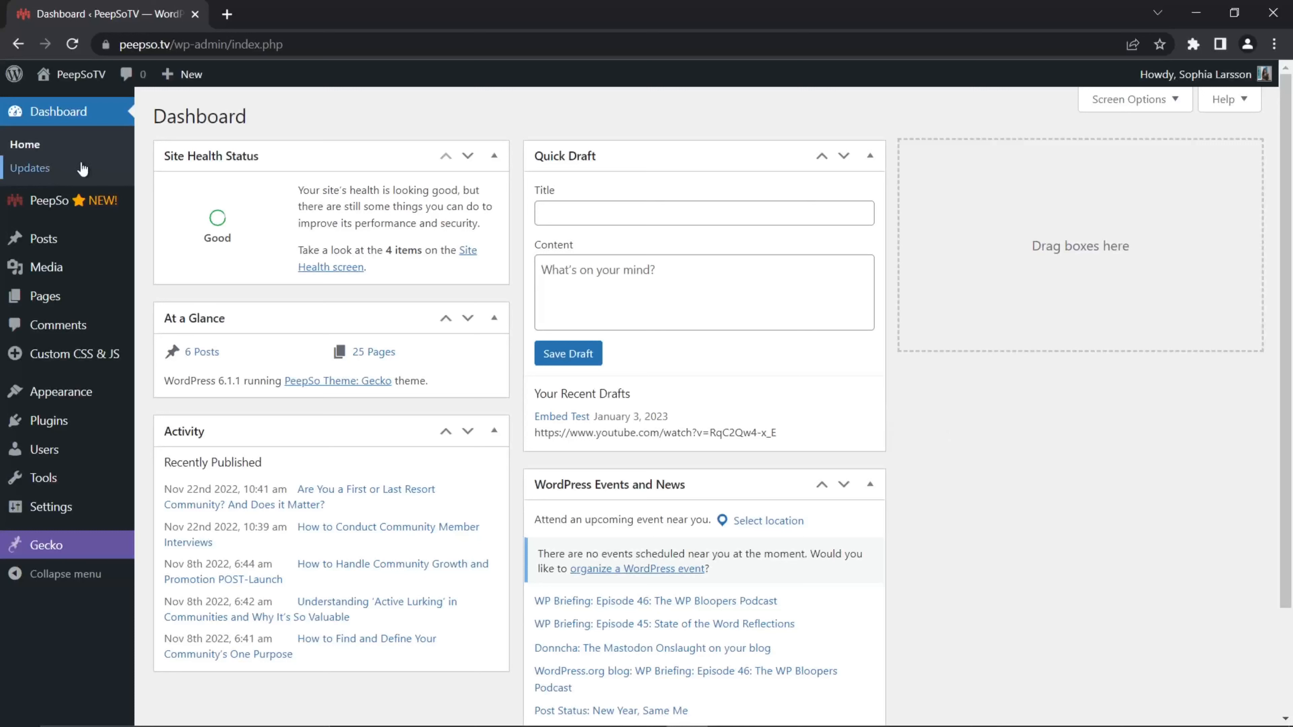
Step: Open the PeepSo Configuration page from the admin dashboard
mouse_move(38, 203)
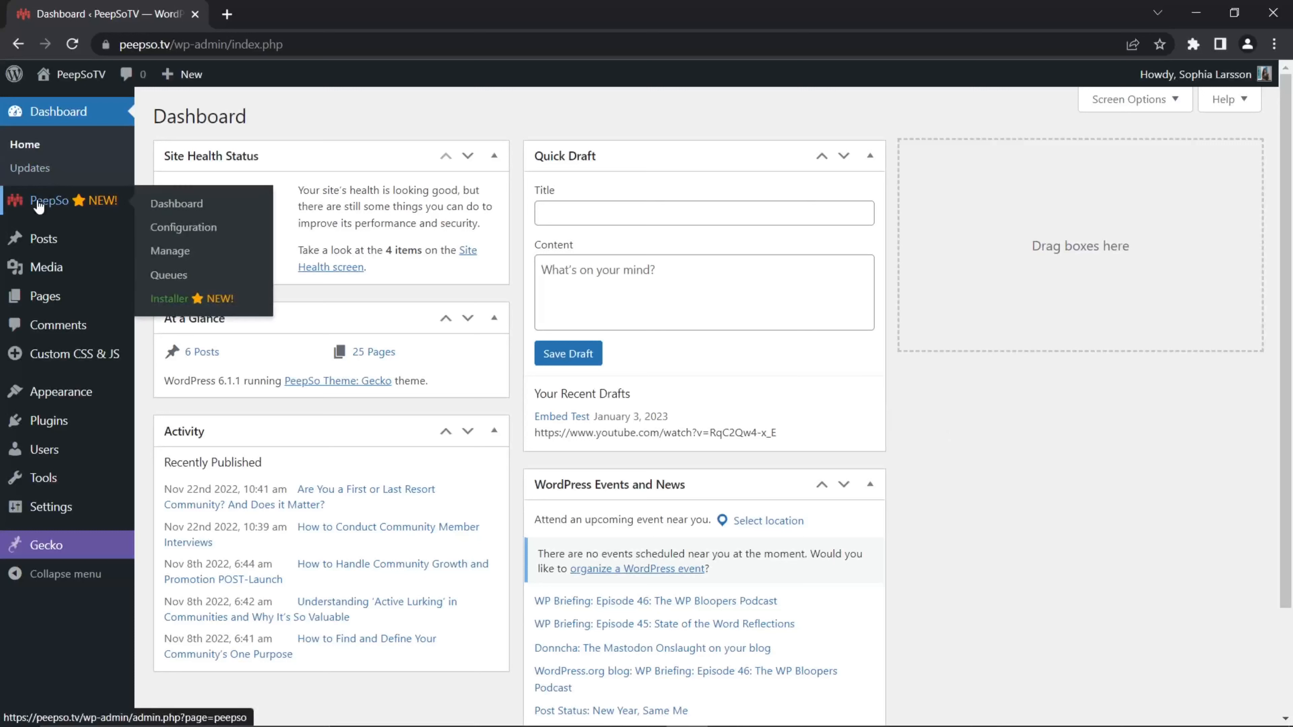
left_click(179, 237)
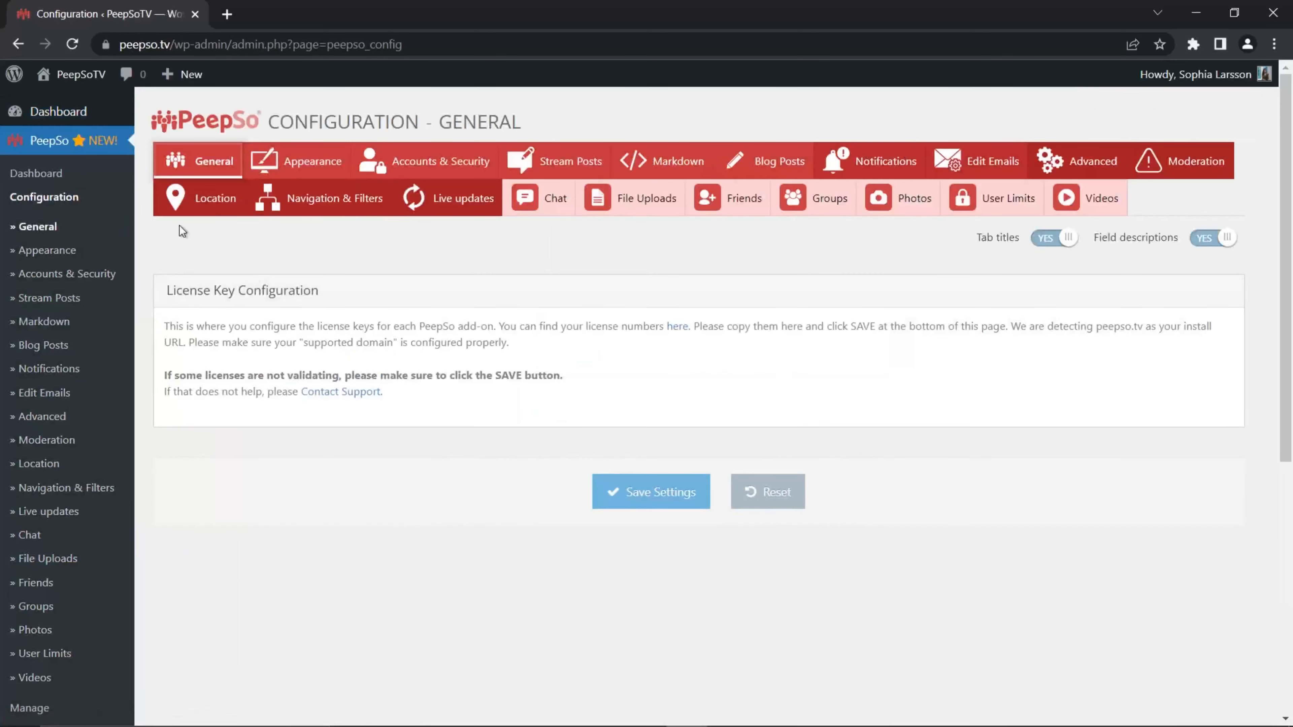
Step: Open the Stream Posts settings and toggle the Polls Enabled switch off and back on
left_click(580, 170)
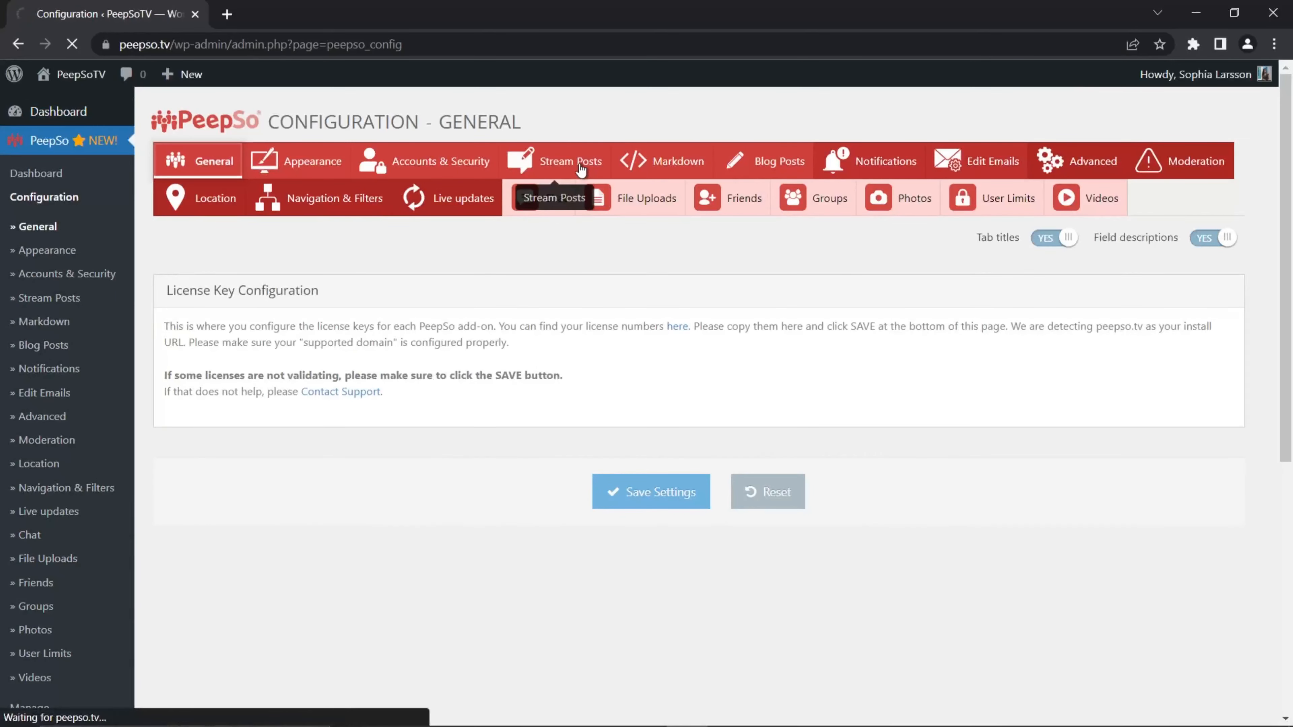
scroll(702, 387, "down", 10)
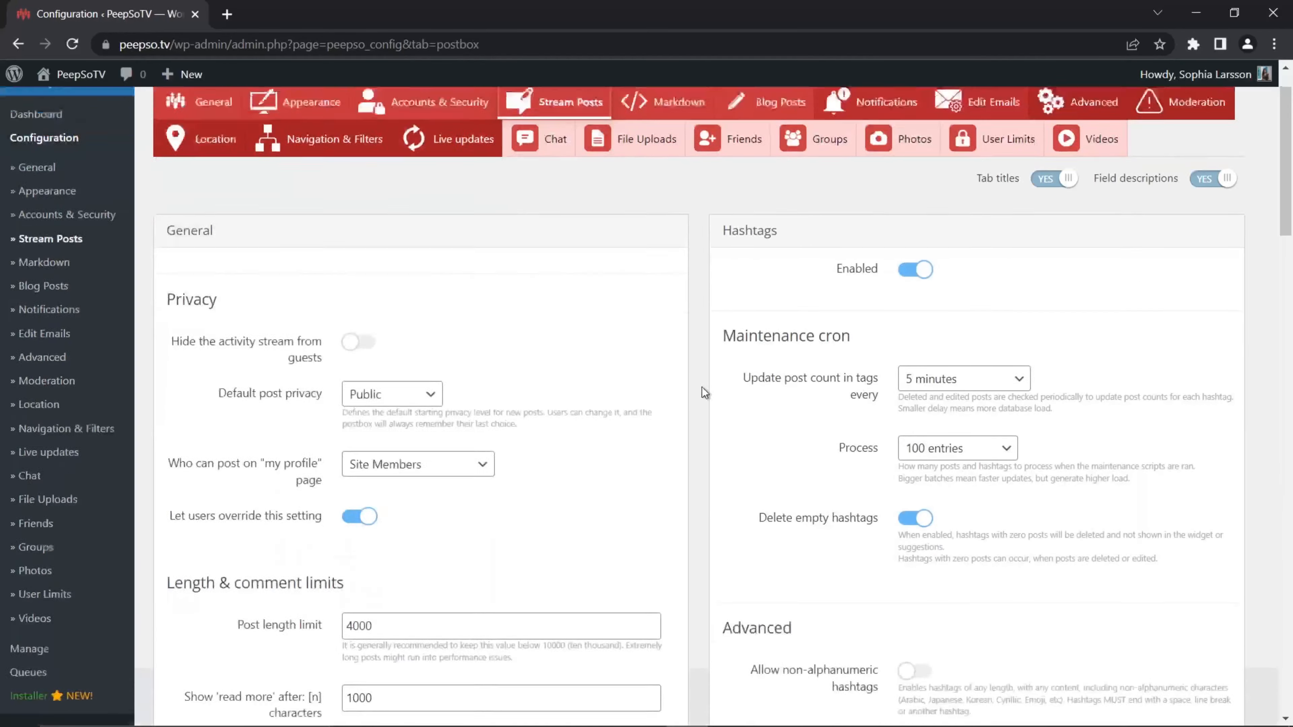
scroll(701, 387, "down", 10)
scroll(701, 387, "up", 6)
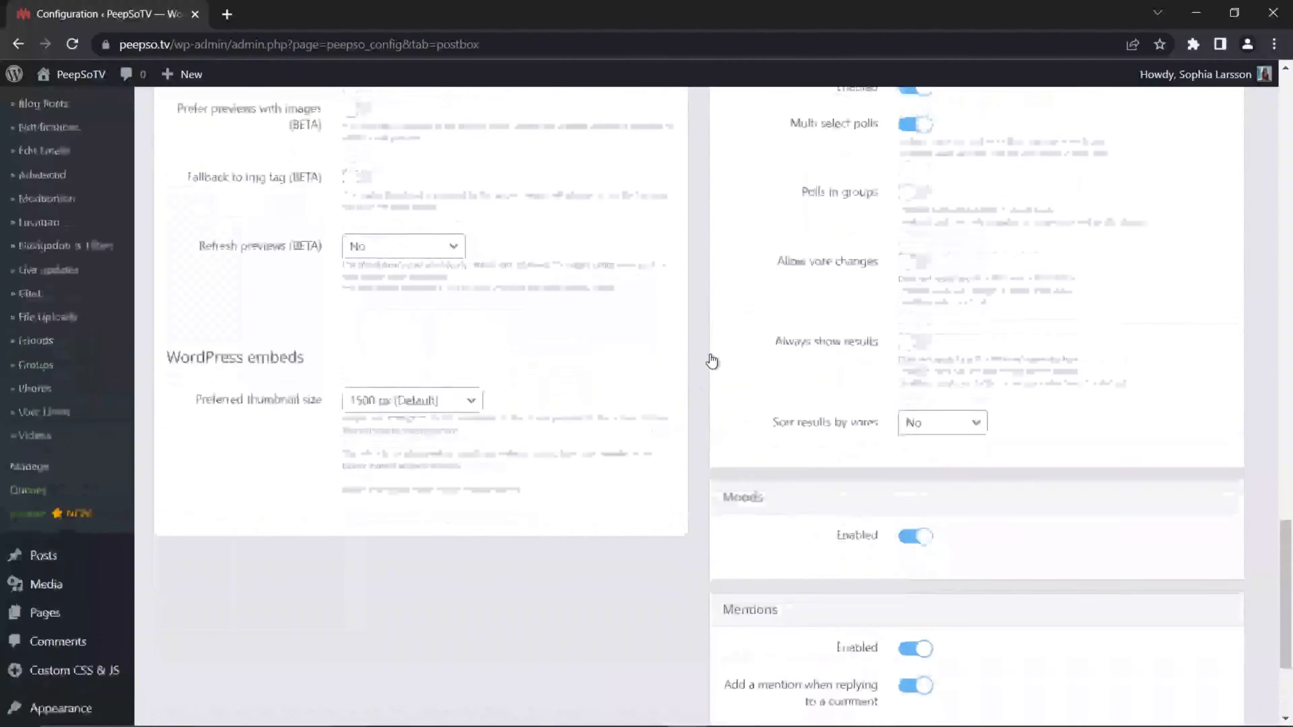
scroll(712, 361, "up", 1)
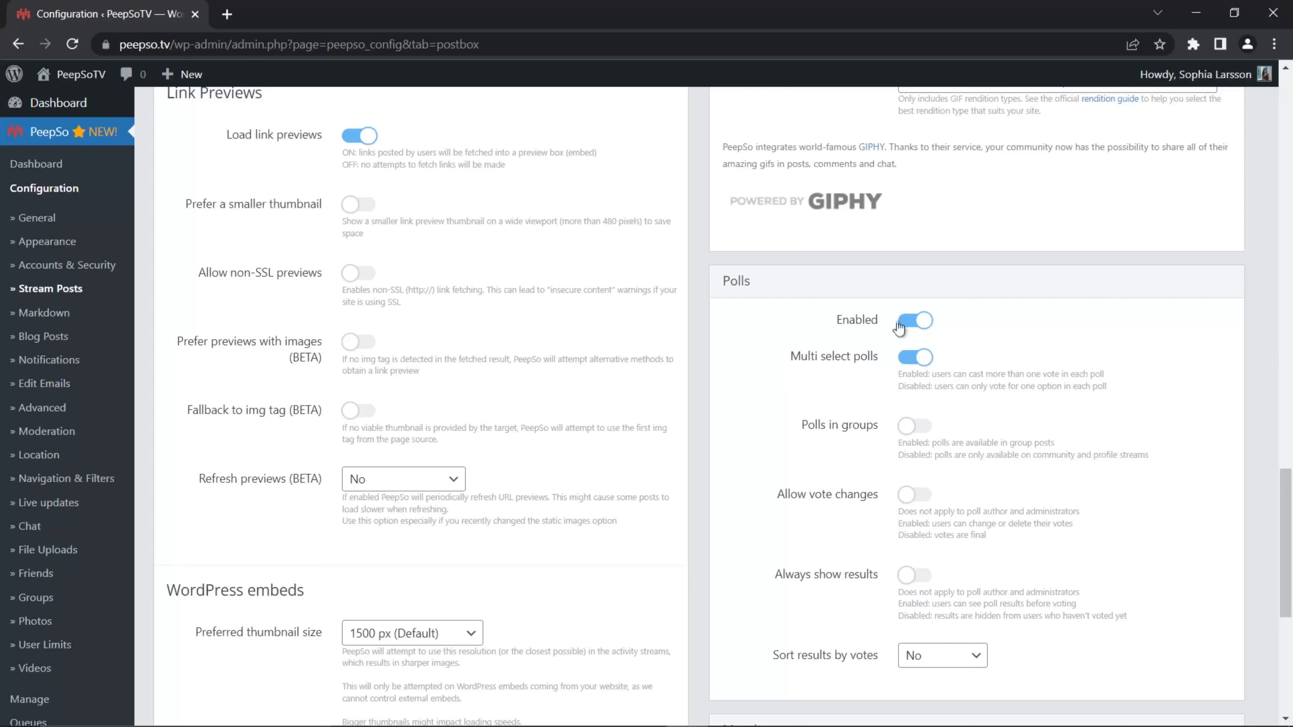
left_click(911, 326)
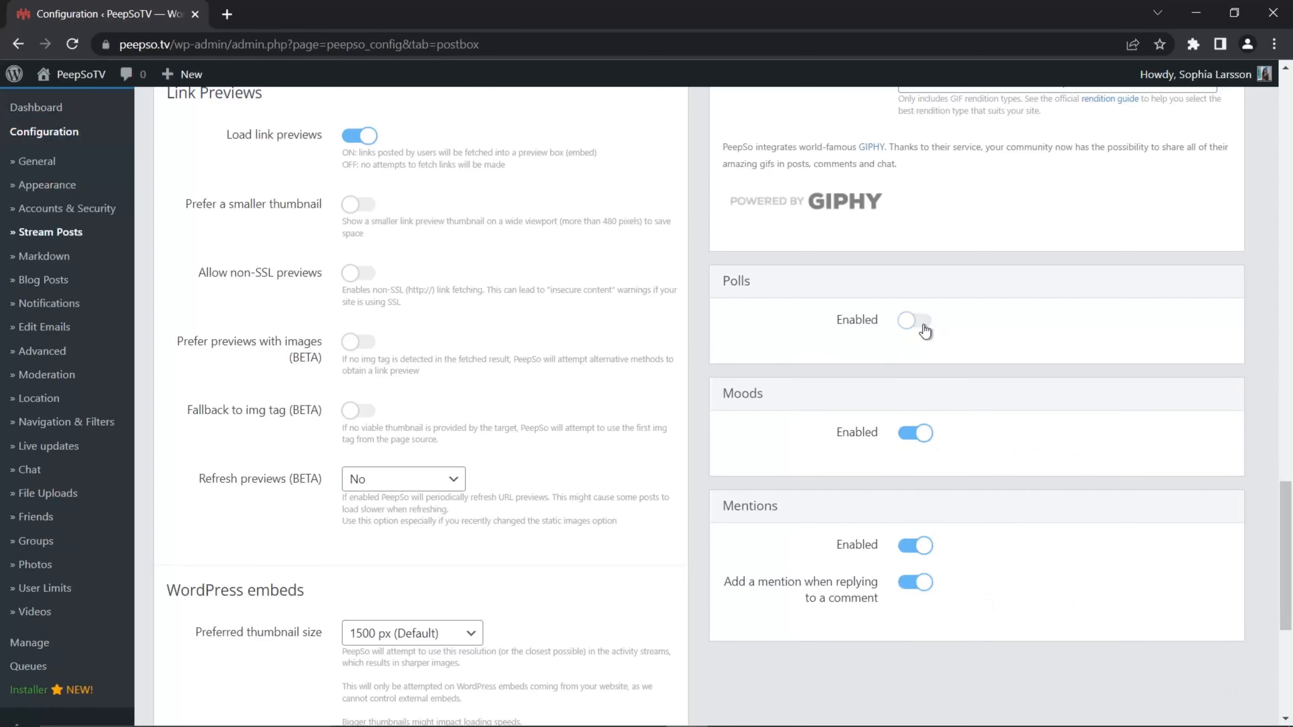
left_click(921, 326)
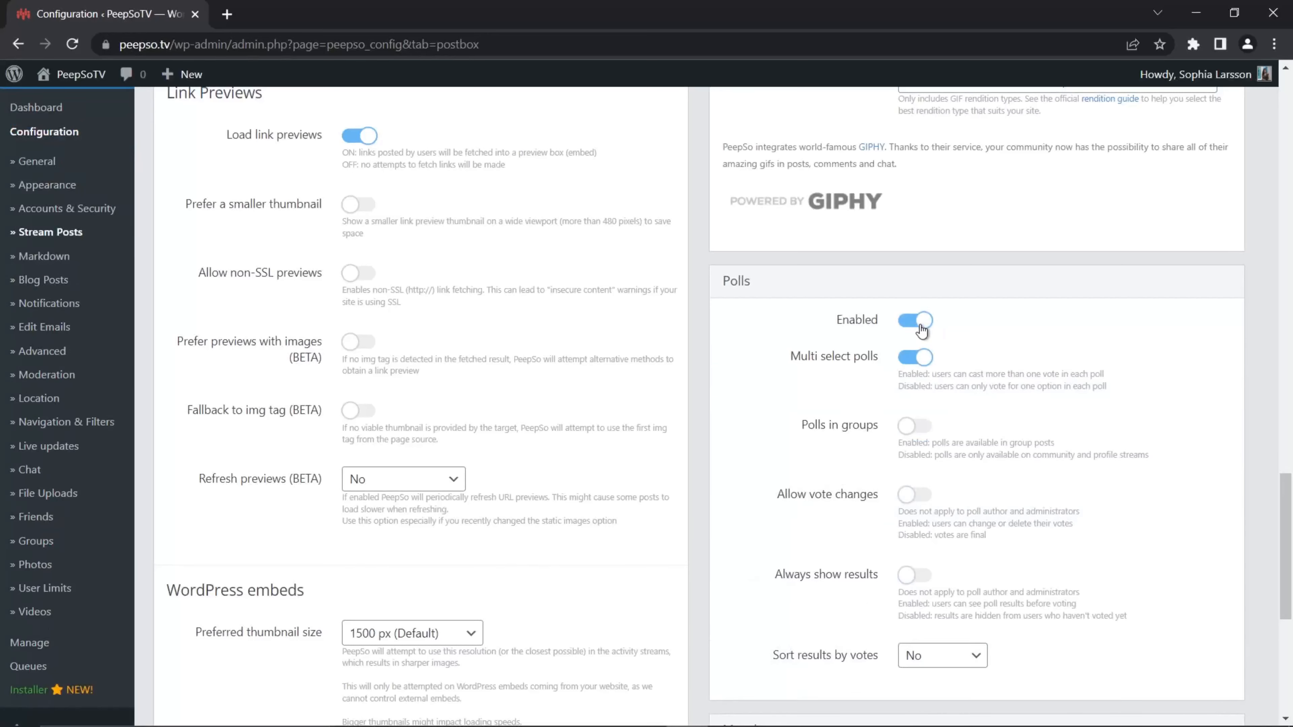
left_click(921, 326)
left_click(921, 326)
left_click(921, 328)
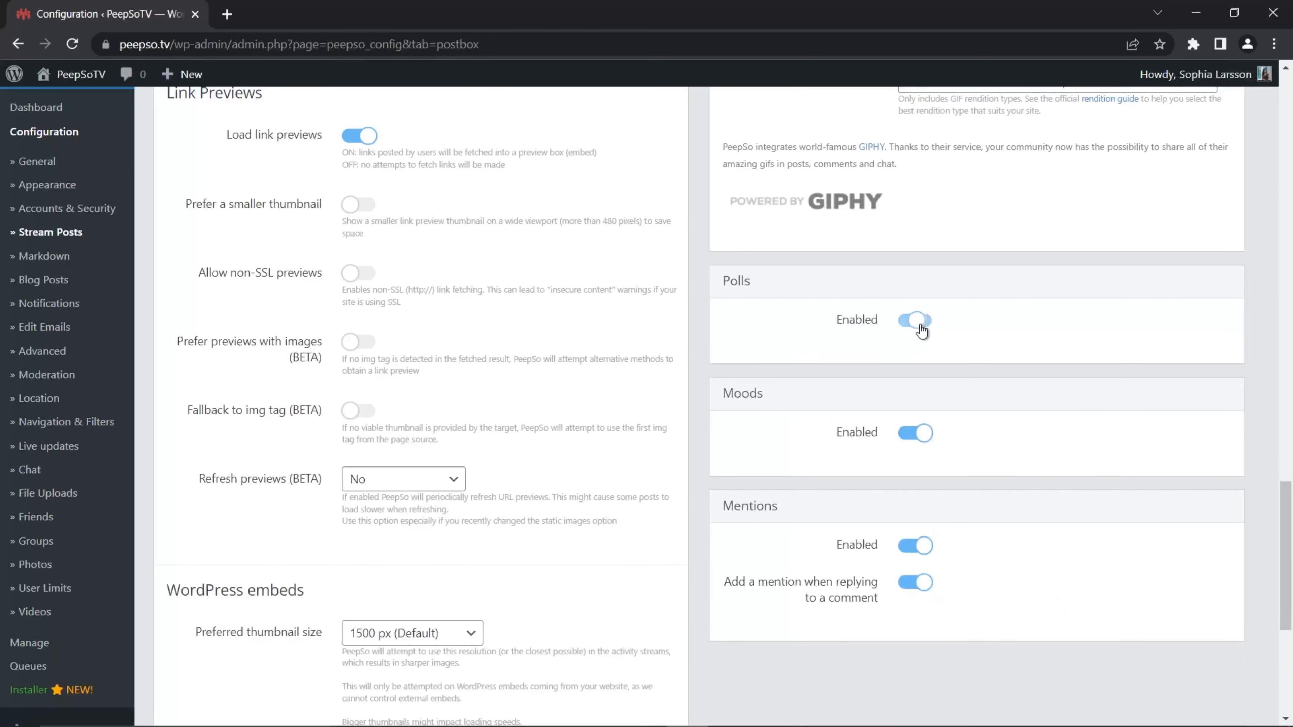
left_click(921, 329)
left_click(921, 328)
left_click(921, 331)
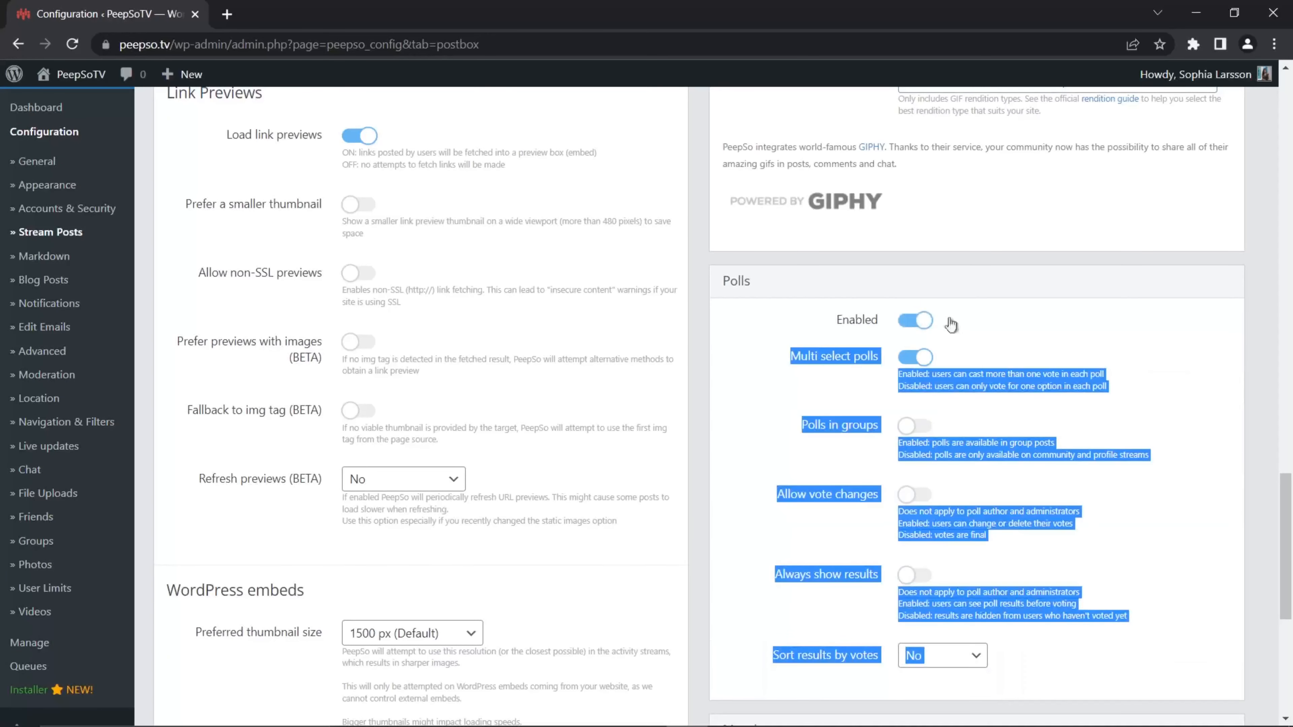
left_click(931, 326)
left_click(929, 331)
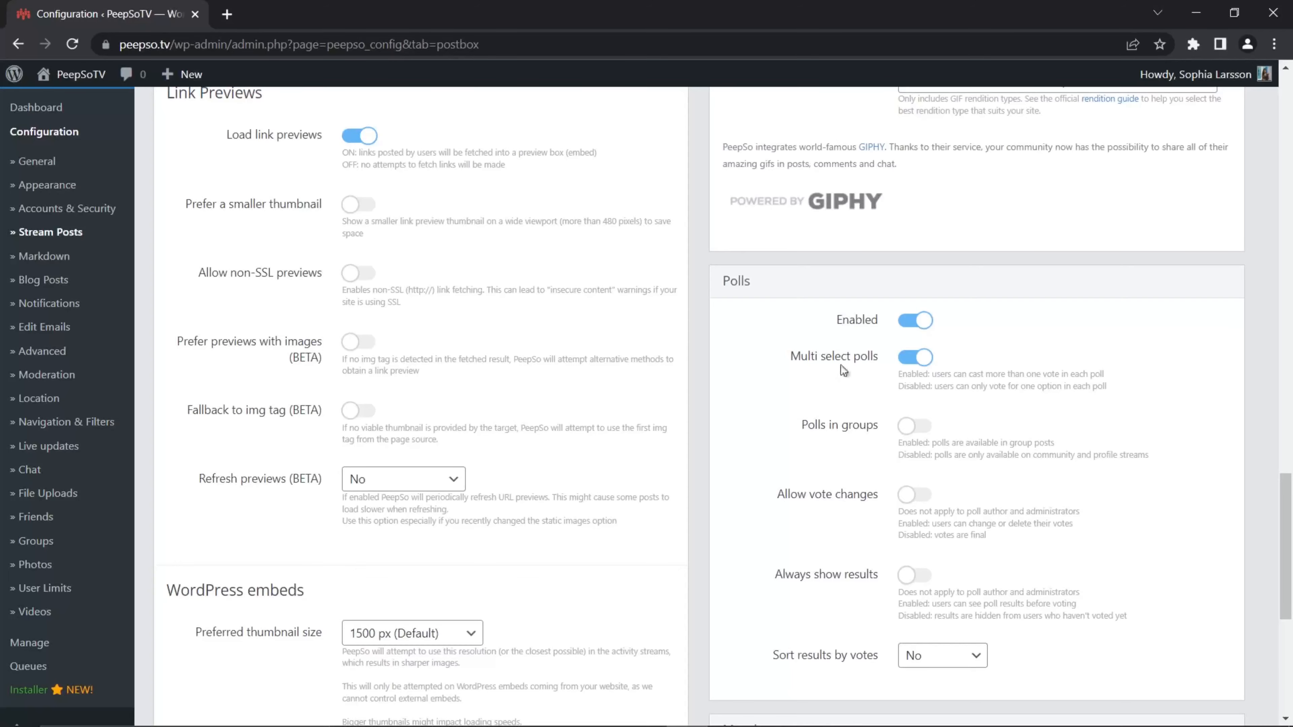
Step: Save the Stream Posts settings
scroll(692, 395, "down", 8)
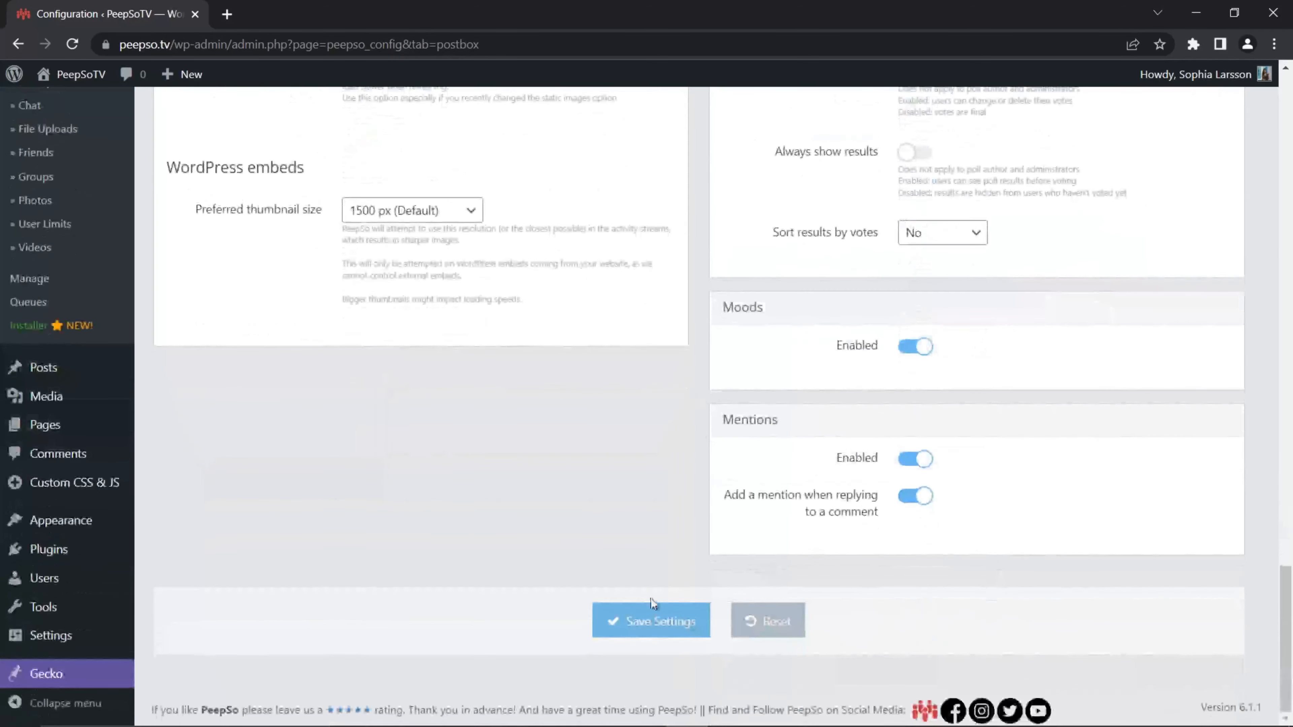
left_click(650, 616)
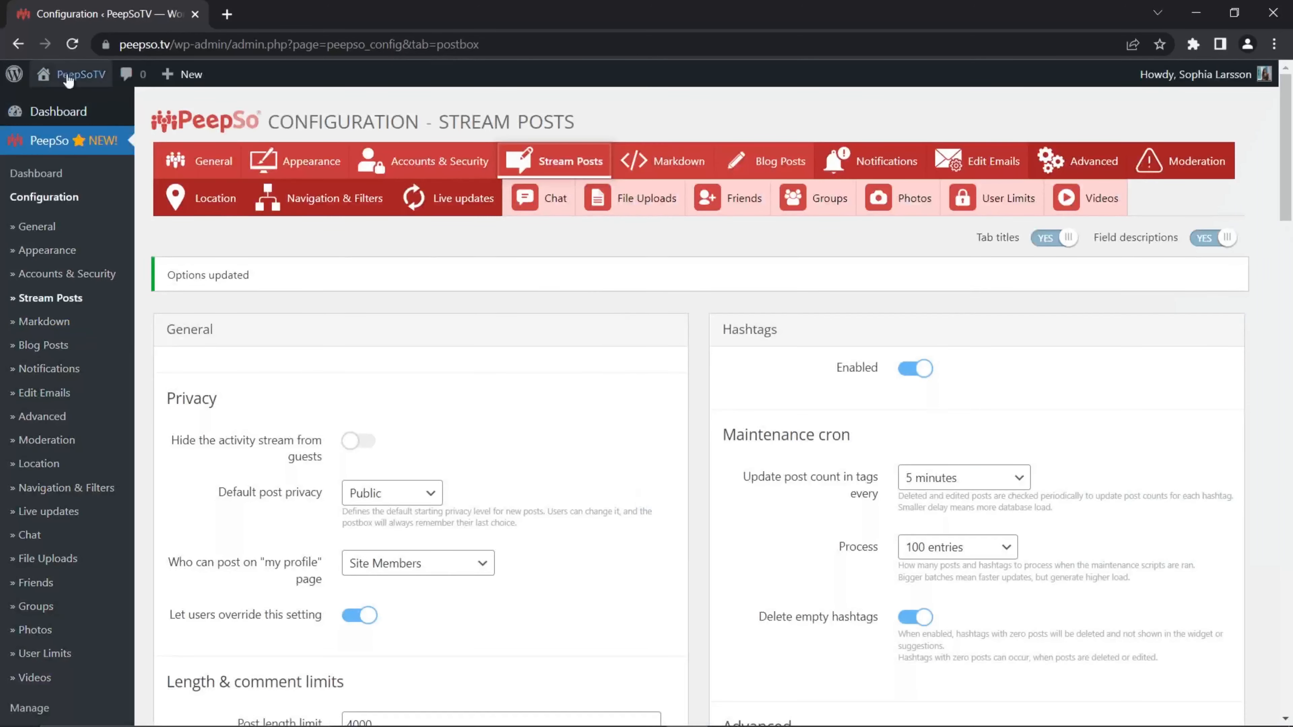
Step: Open the site's front end in a new browser tab
mouse_move(68, 79)
right_click(67, 128)
left_click(153, 144)
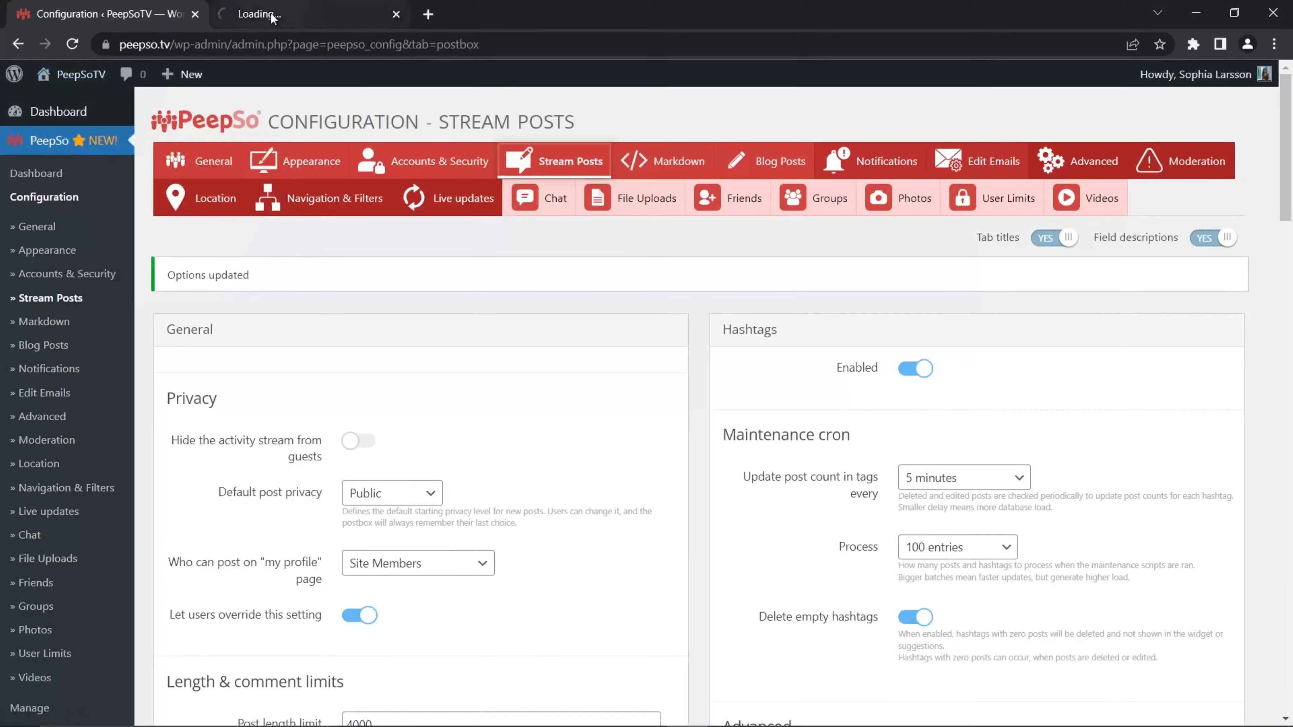
left_click(273, 15)
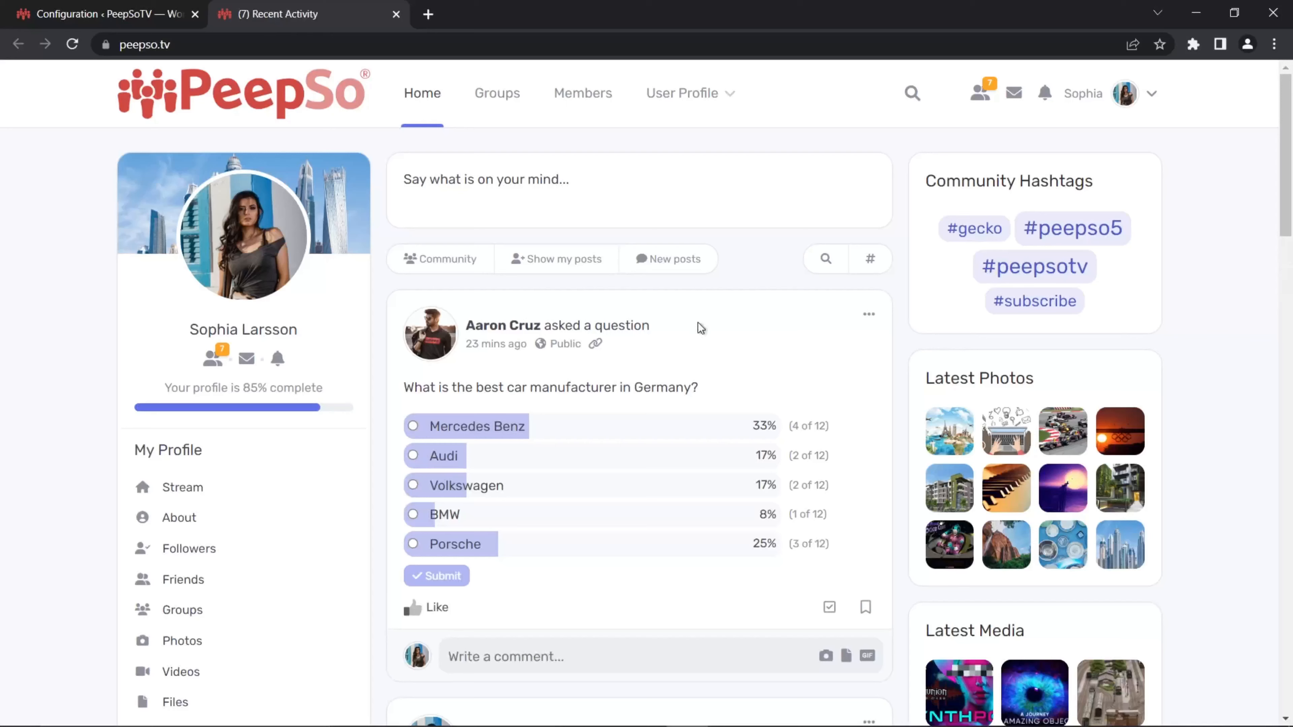
Step: Return to the admin tab and switch to a subscriber user account from the All Users list
left_click(109, 10)
scroll(81, 414, "down", 15)
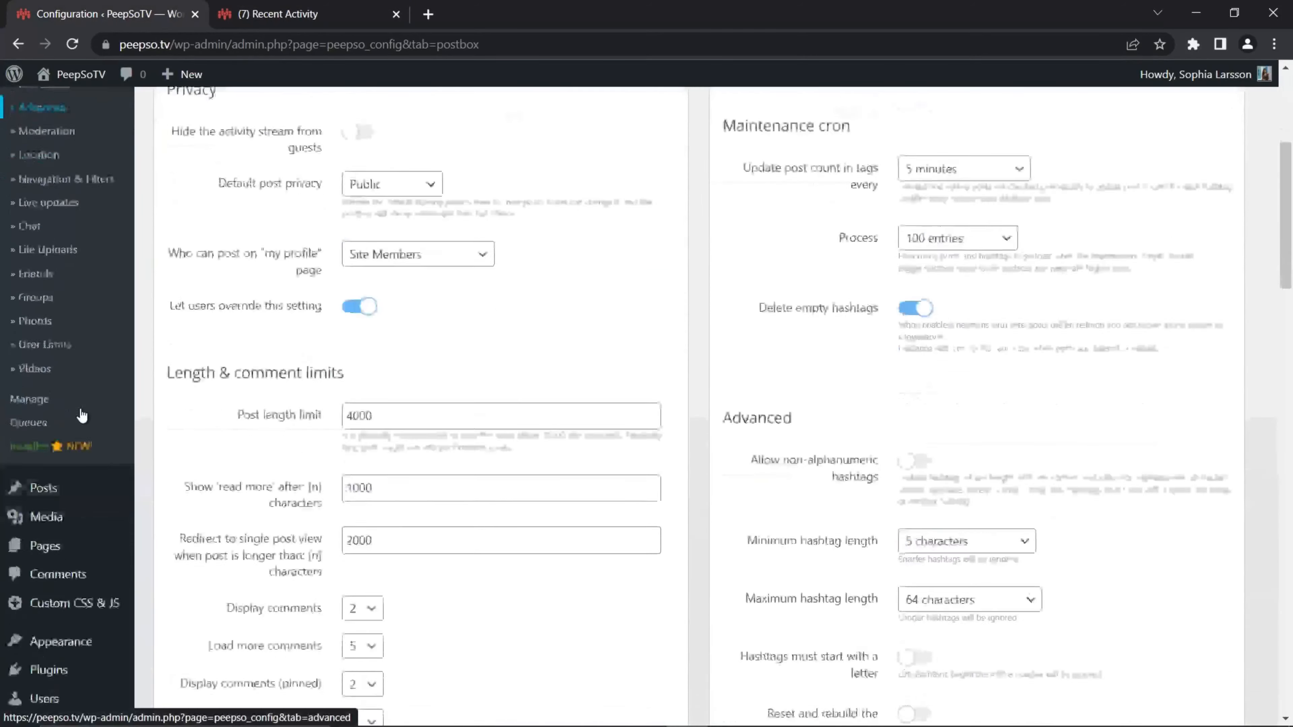
mouse_move(60, 586)
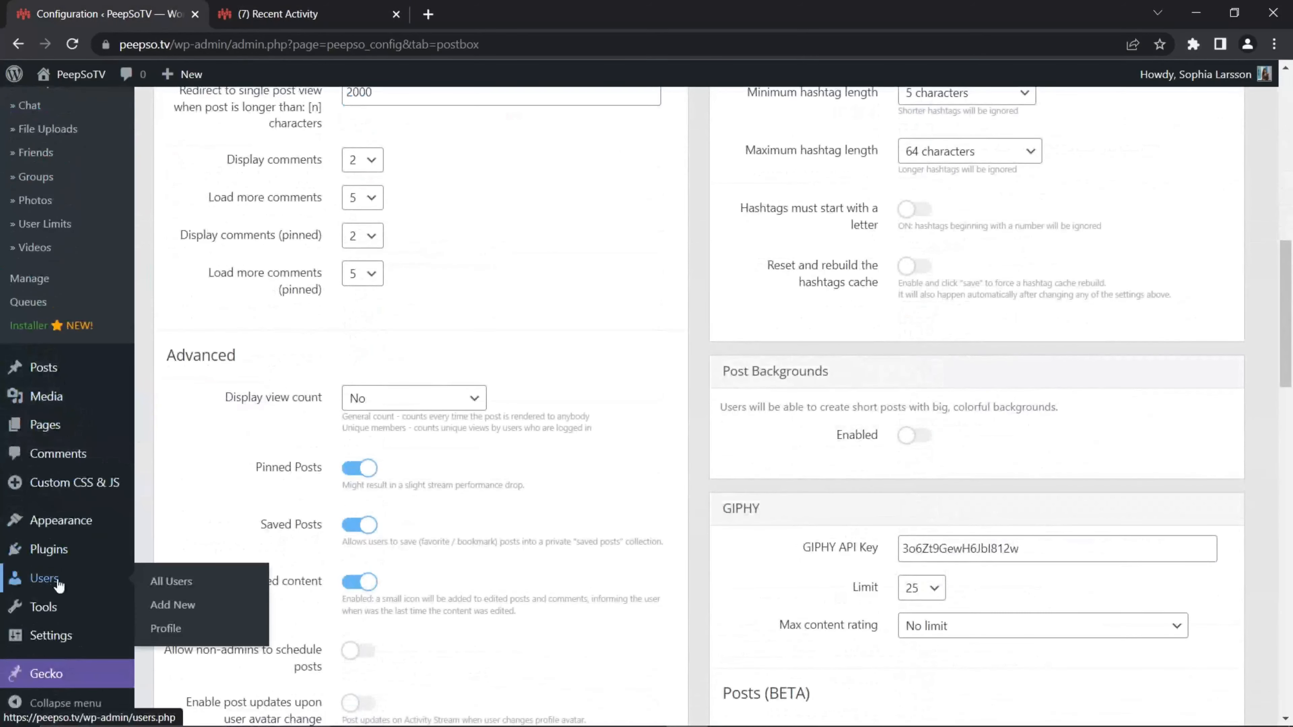
left_click(167, 582)
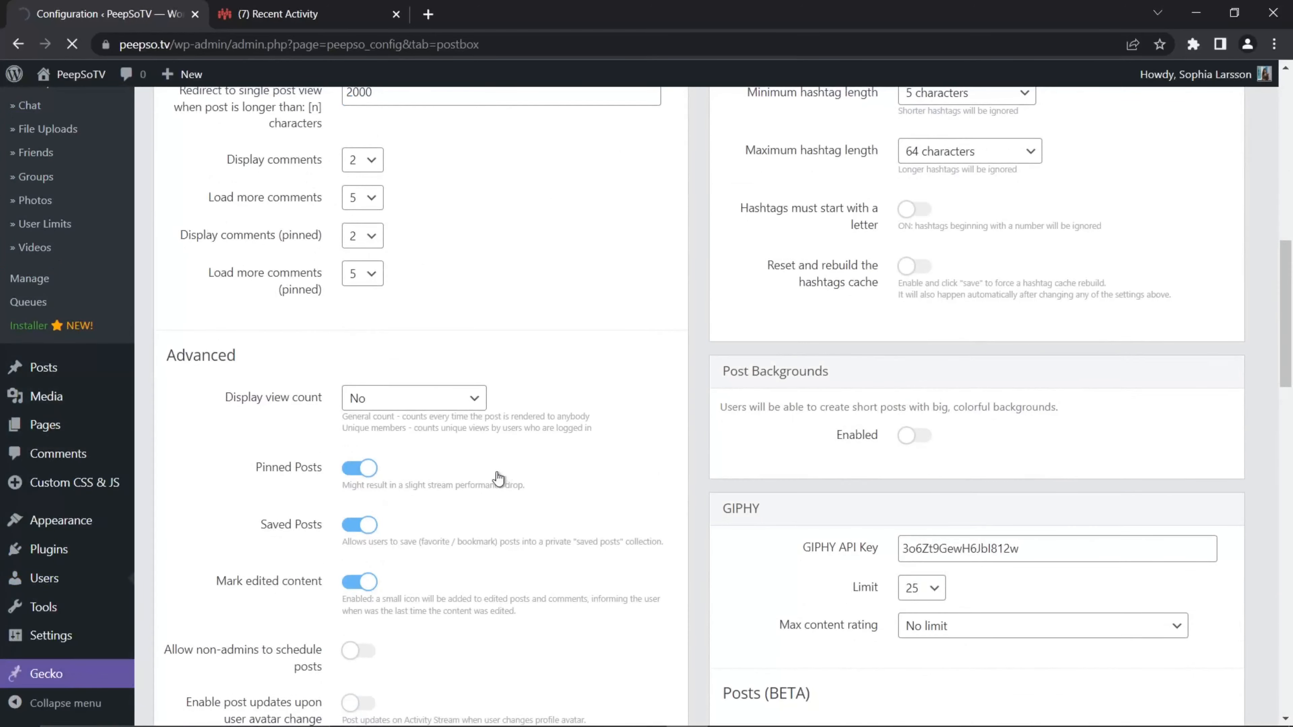
scroll(361, 453, "down", 10)
scroll(361, 453, "down", 10)
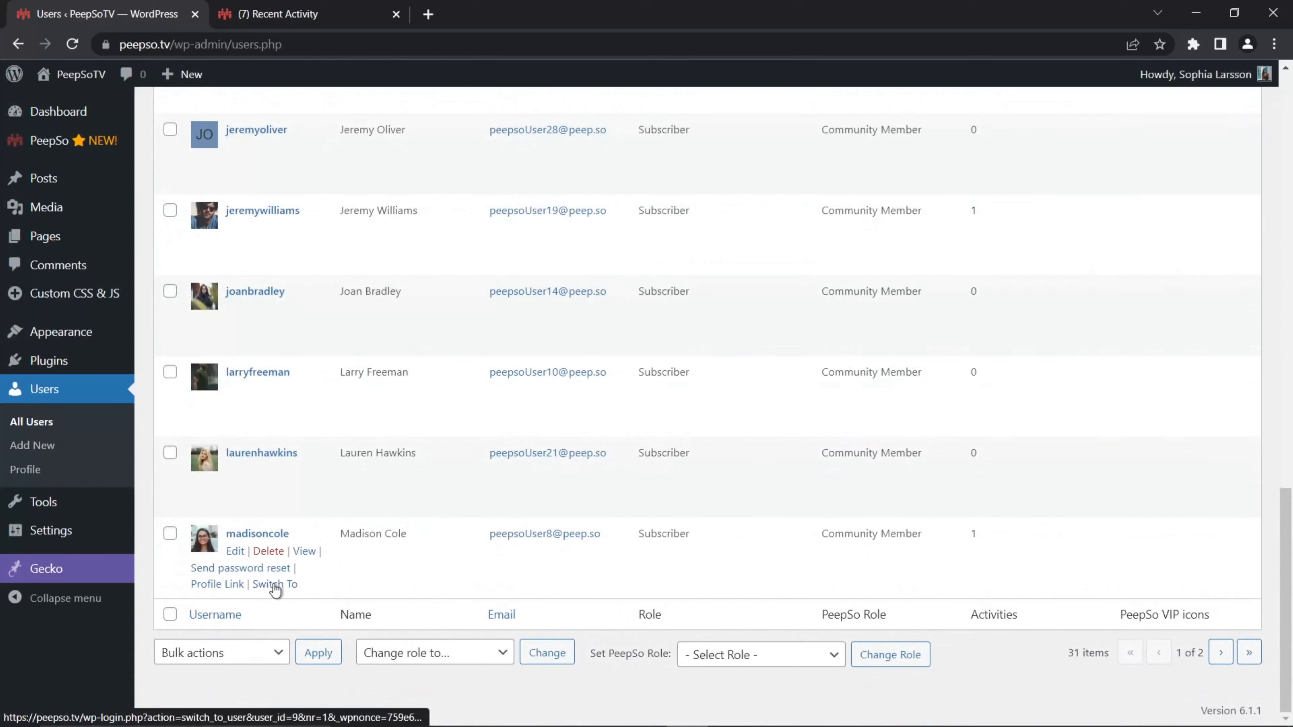
left_click(274, 585)
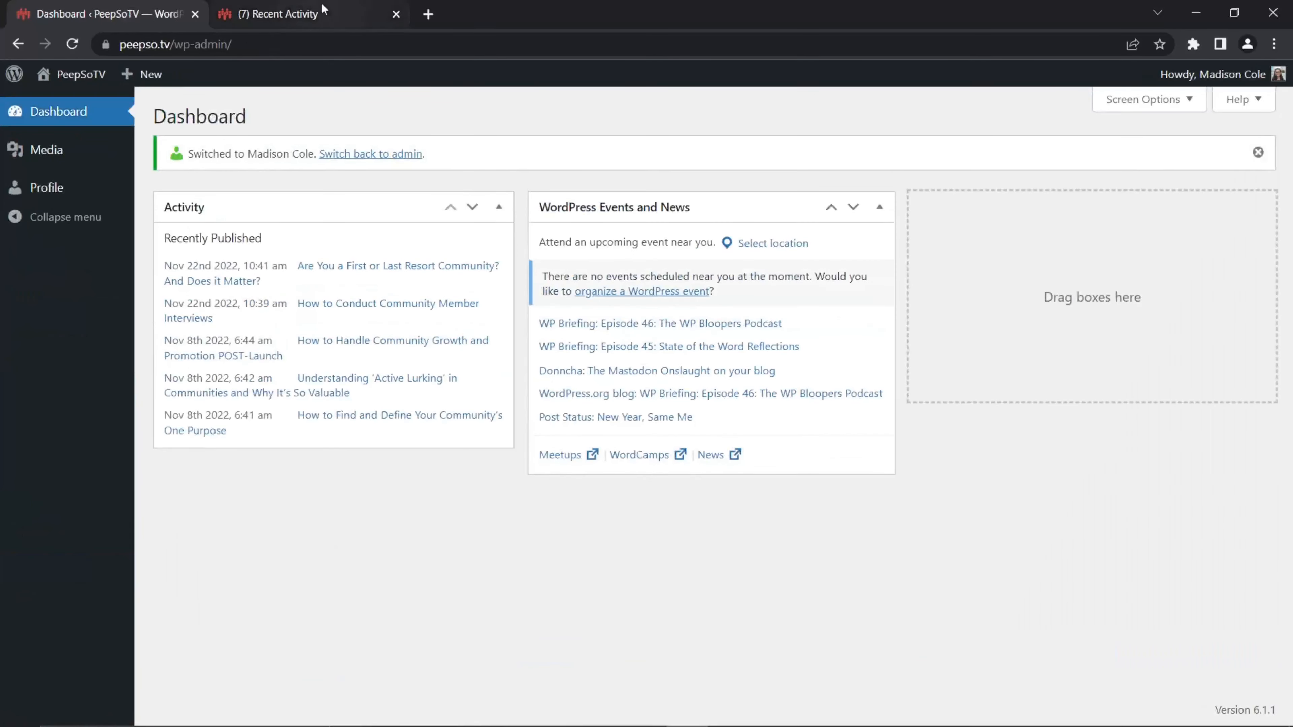
Step: Reload the front-end tab to view the community as the switched user
left_click(306, 14)
left_click(126, 15)
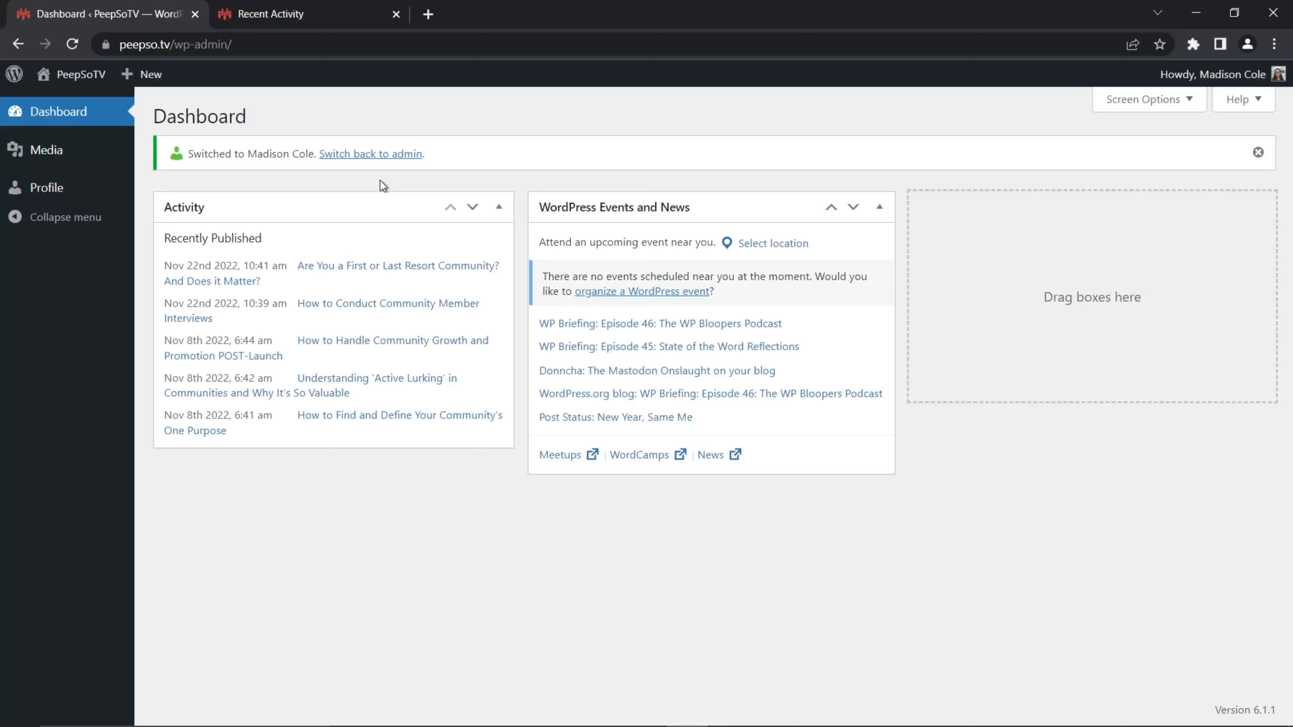
left_click(307, 15)
left_click(72, 45)
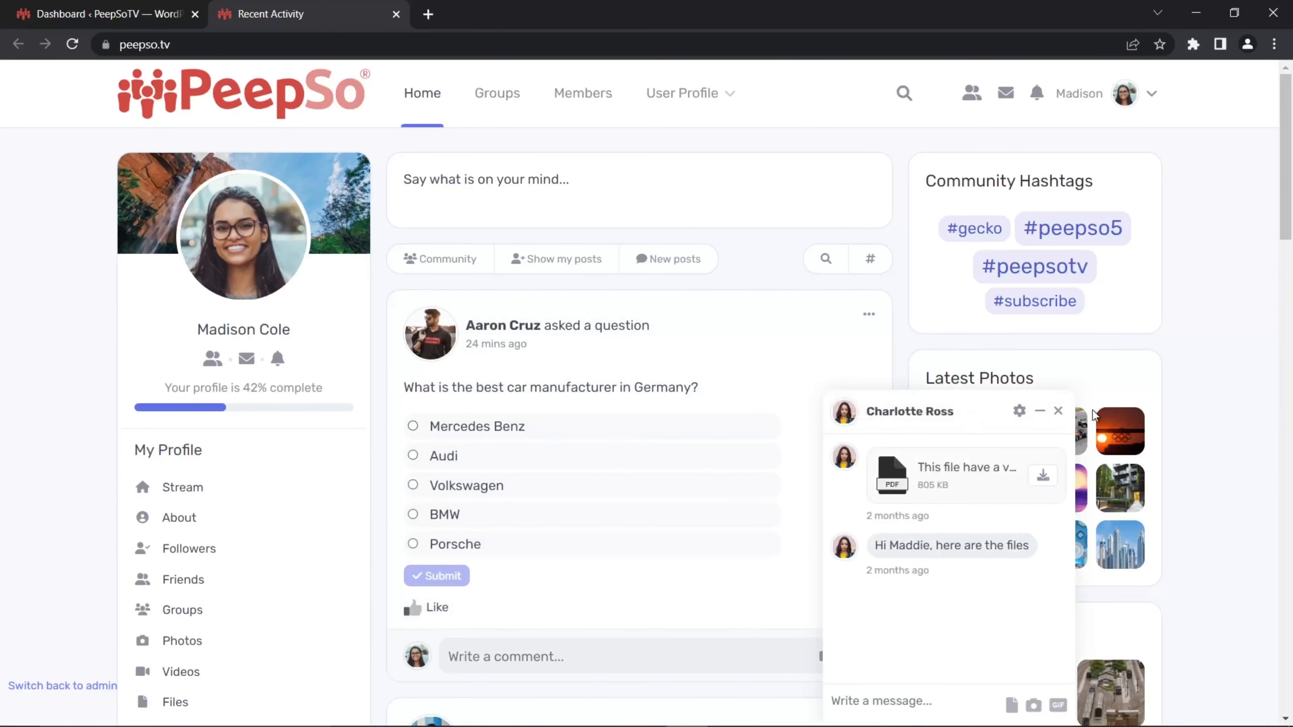
Step: Close the chat window and vote Mercedes Benz in the car manufacturer poll
left_click(1058, 411)
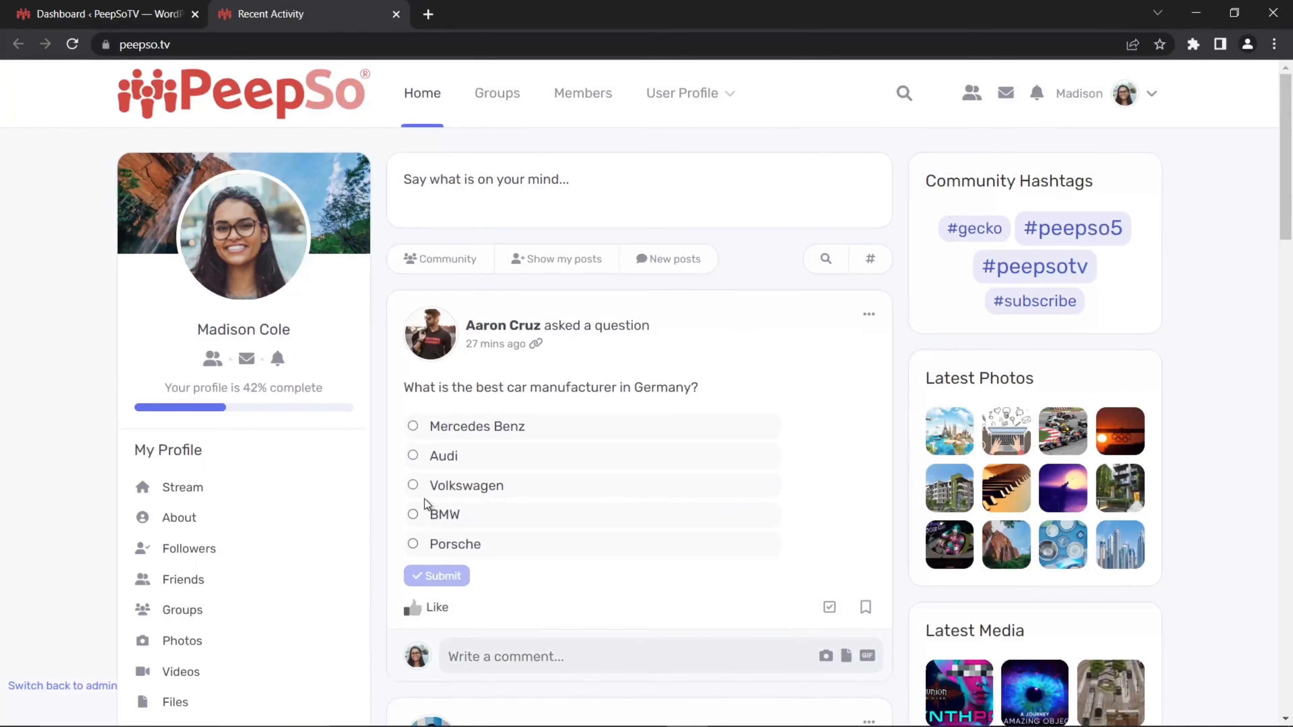
left_click(413, 427)
mouse_move(419, 606)
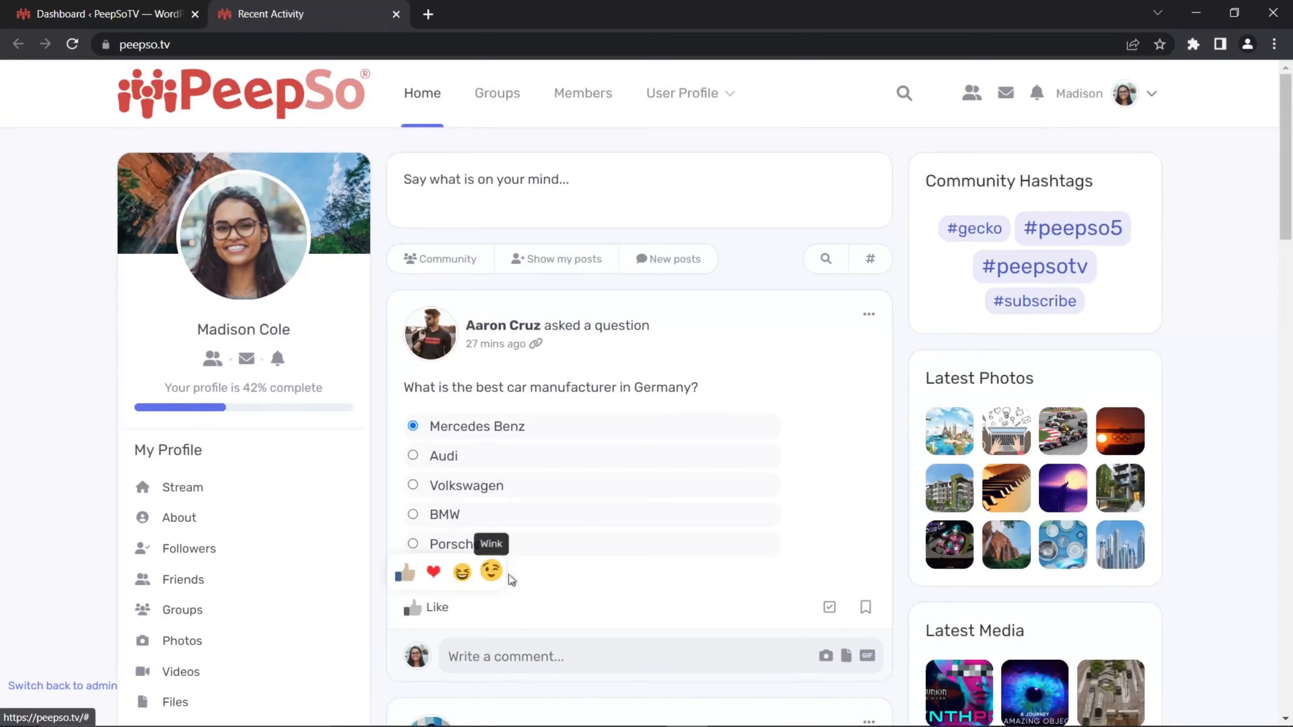
left_click(438, 577)
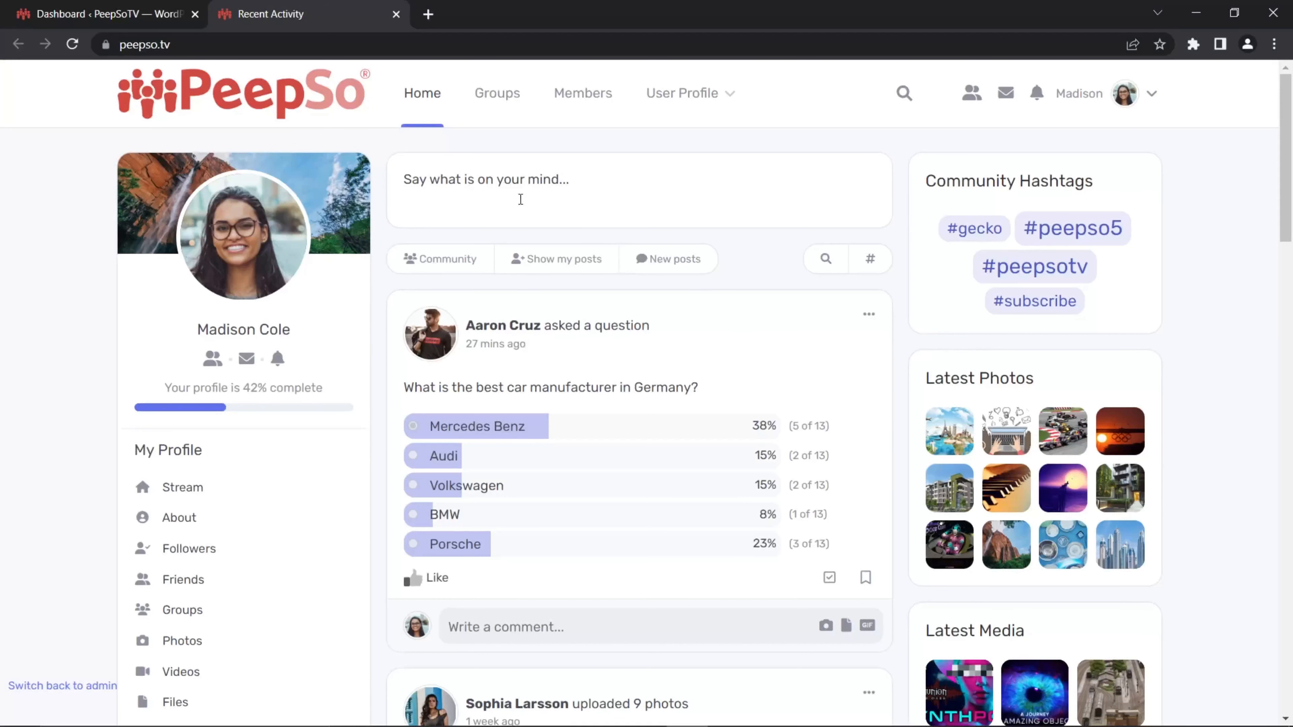
Step: Start a new Poll post and enable Allow multiple options selection
left_click(526, 184)
left_click(482, 255)
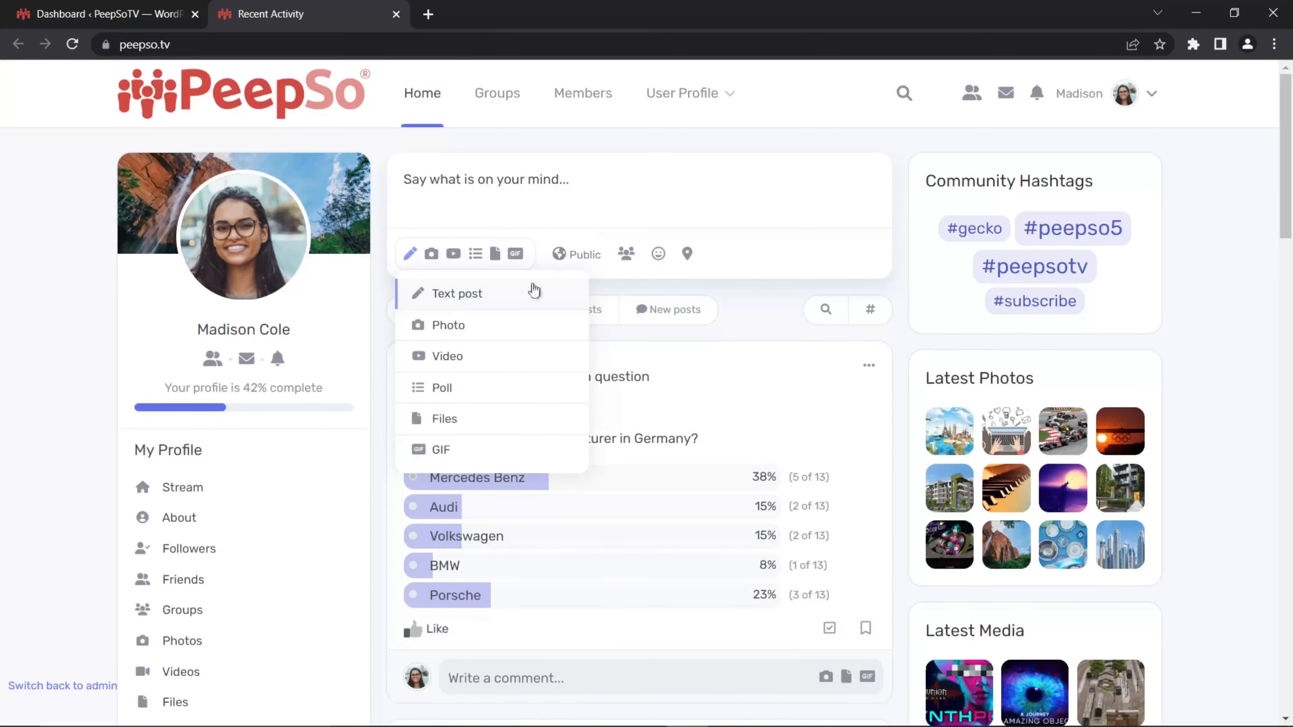
left_click(447, 386)
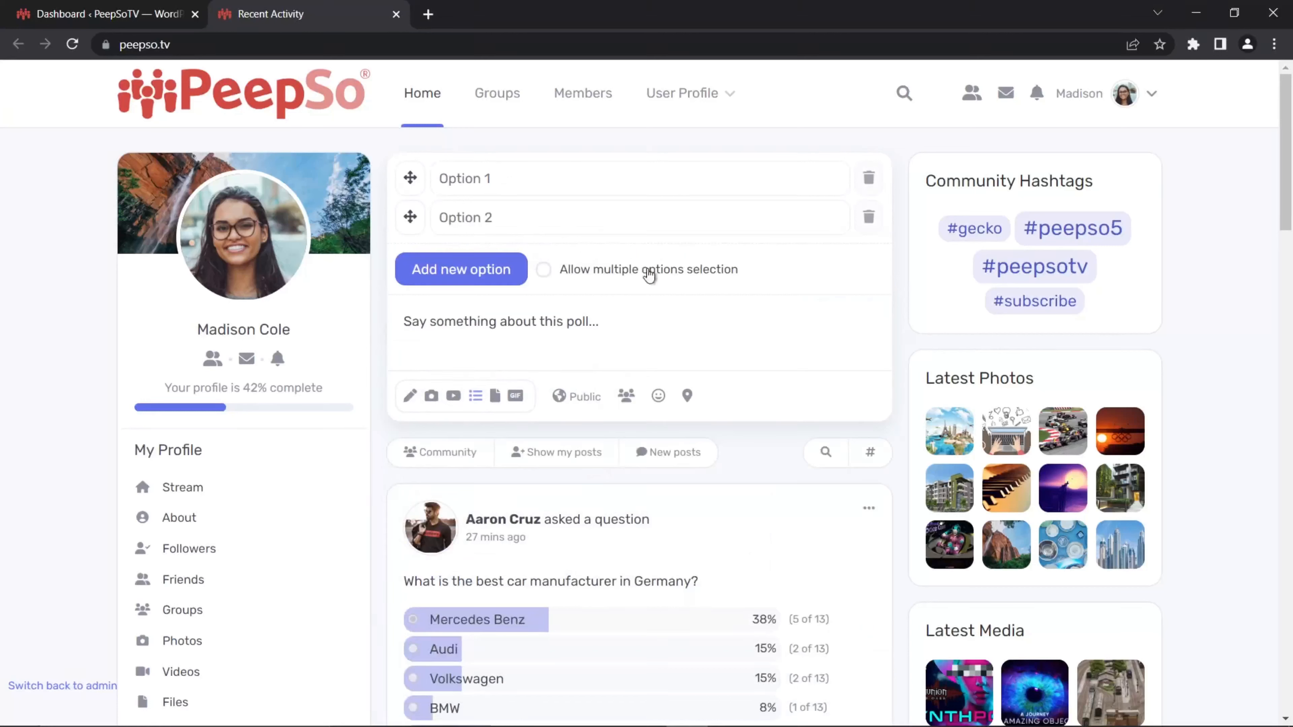
left_click(543, 277)
Step: Enter the poll options Facebook and YouTube, add a third option, and name it Twitter
left_click(504, 179)
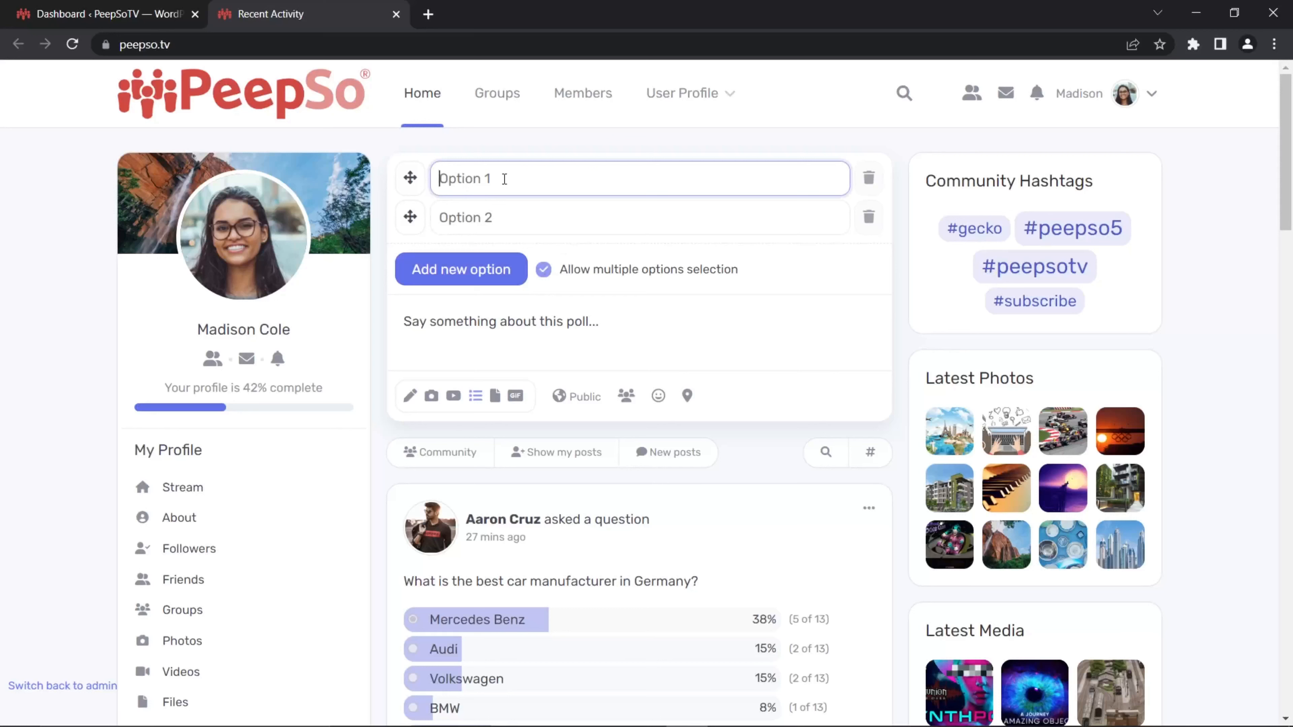
type("Facebook")
left_click(476, 214)
type("Y")
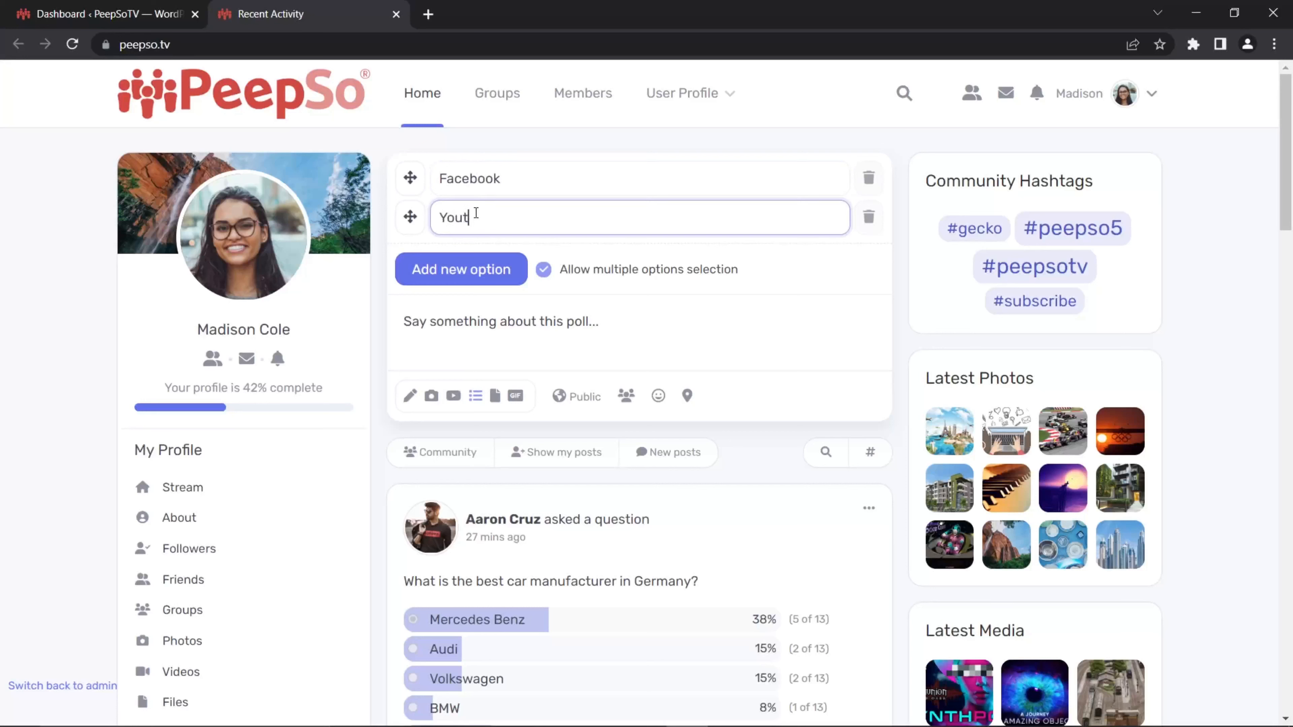
type("ouTube")
left_click(436, 263)
left_click(515, 253)
type("Tw")
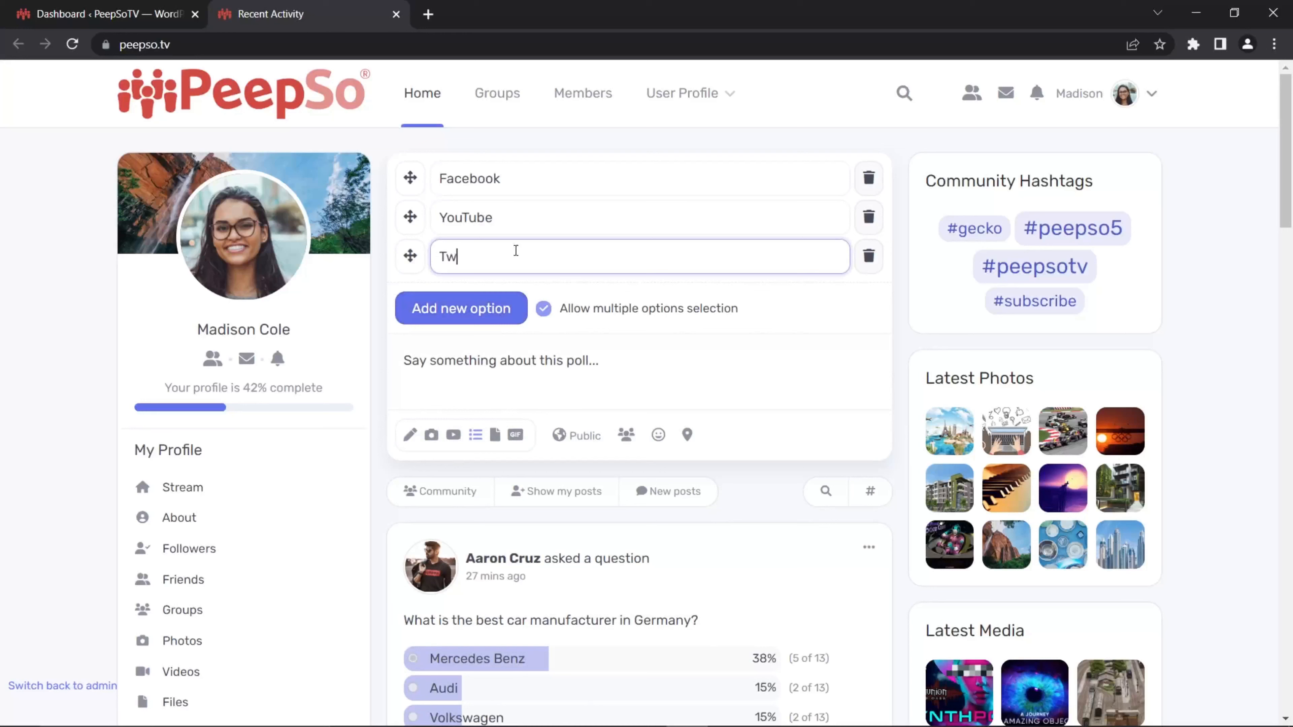
type("itter")
Step: Write 'What is the best network?' as the poll text and publish the post
left_click(498, 363)
type("What ")
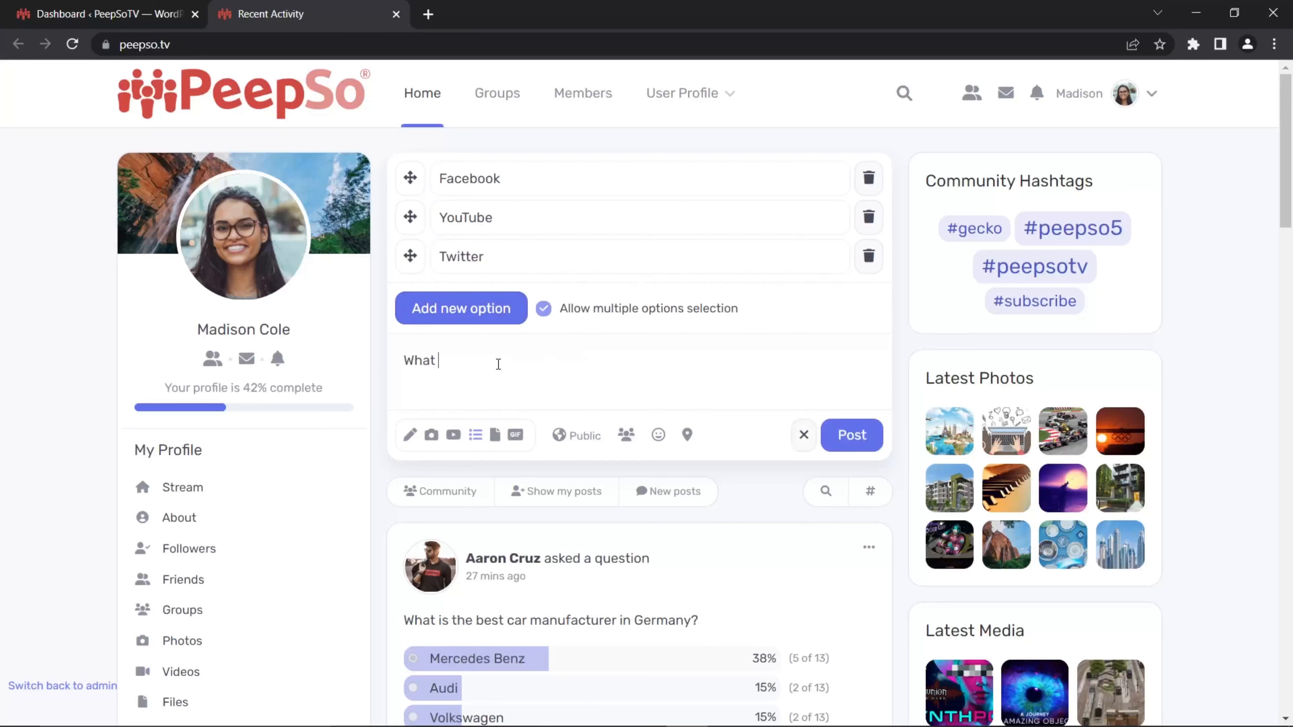
type("is the best network?")
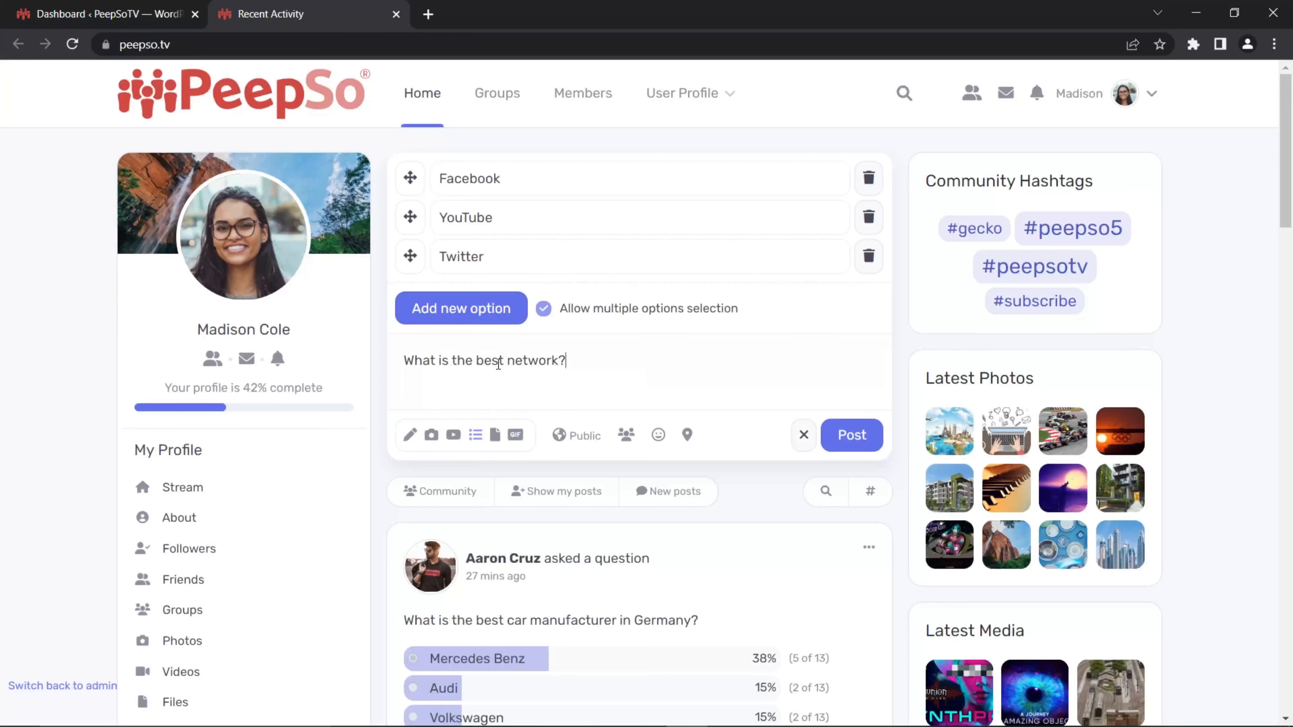
left_click(847, 438)
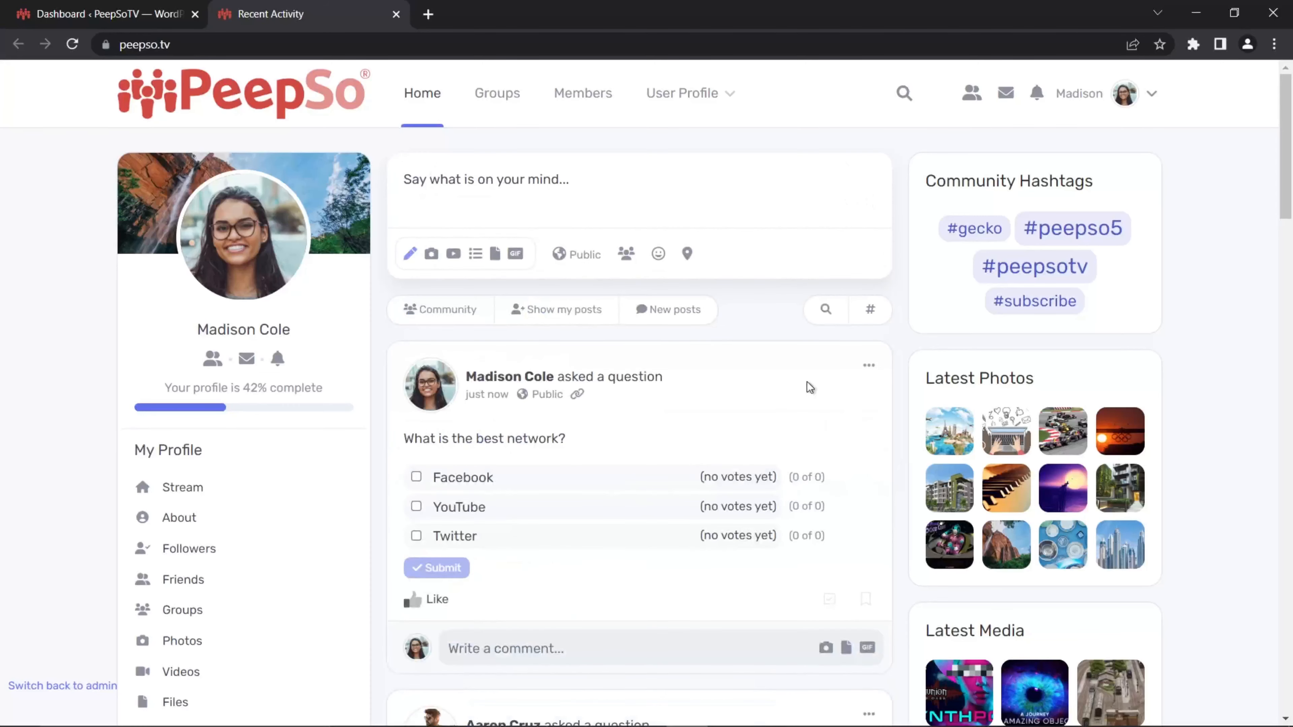
Step: Vote for Facebook and YouTube in the new poll
left_click(416, 476)
left_click(416, 455)
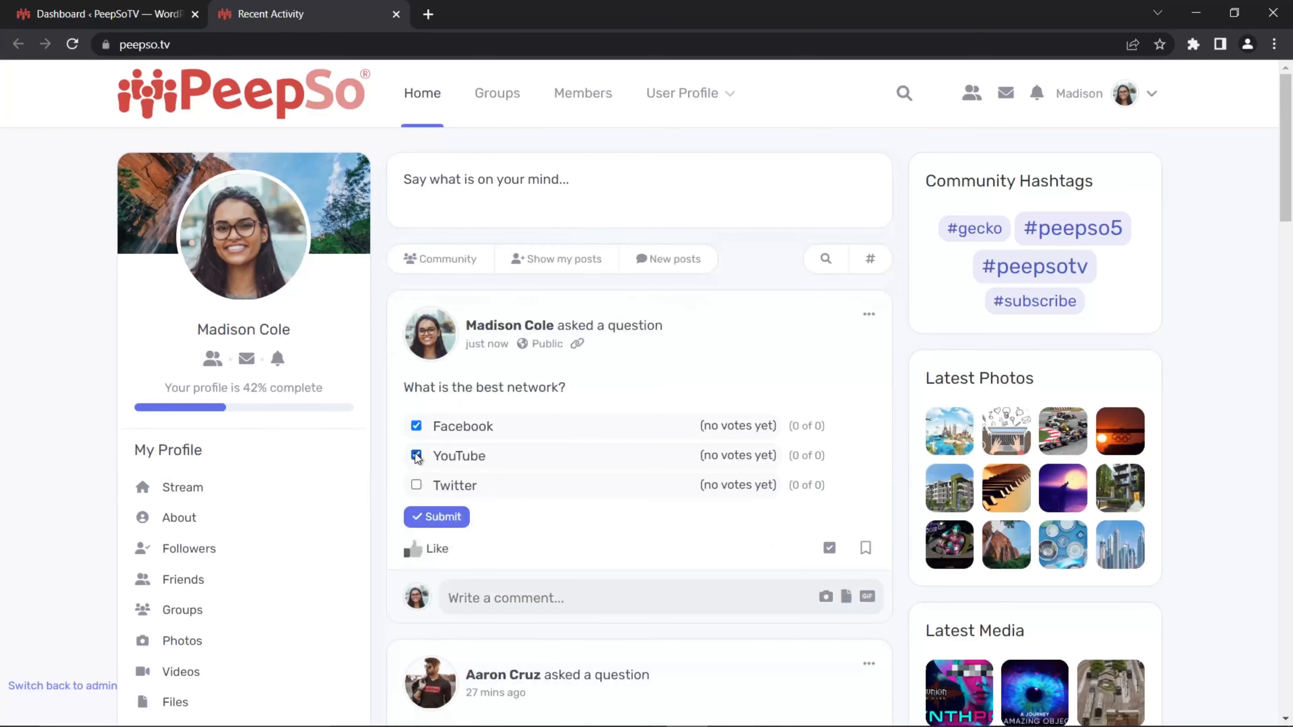
left_click(438, 517)
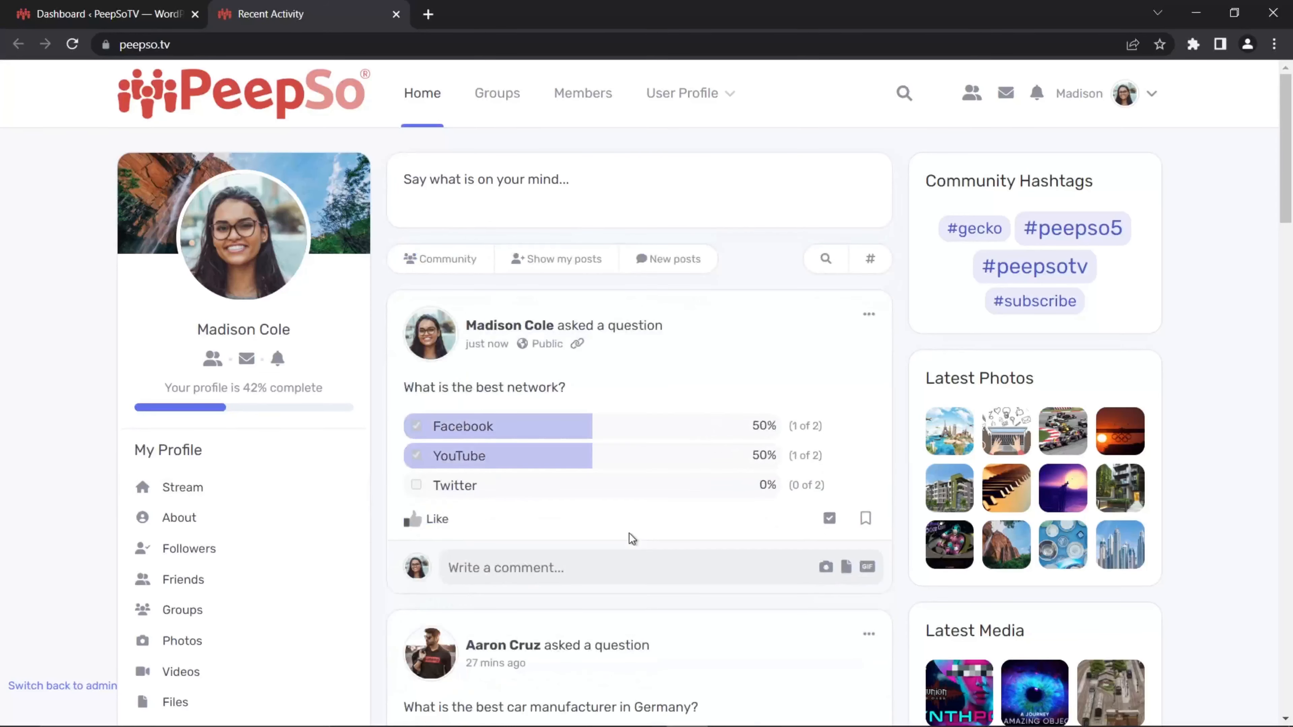
scroll(629, 534, "down", 2)
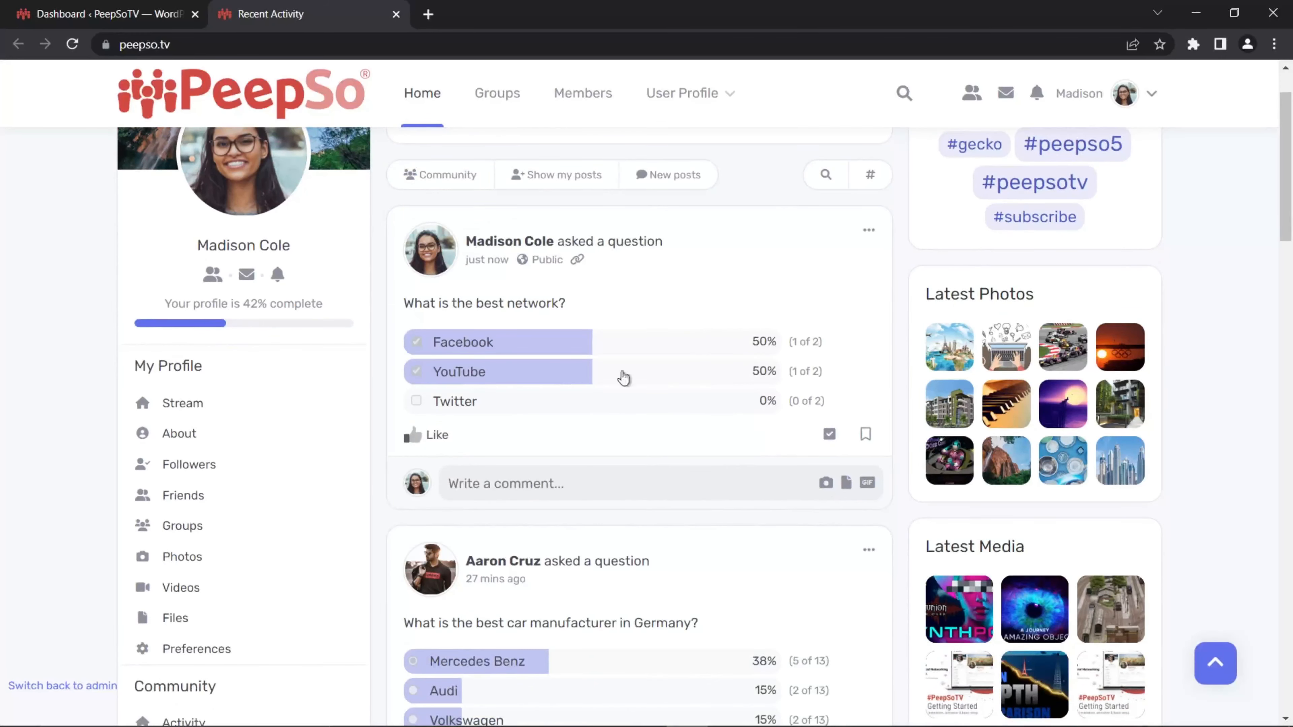
Step: Delete the 'What is the best network?' poll post from the activity stream
scroll(580, 370, "down", 4)
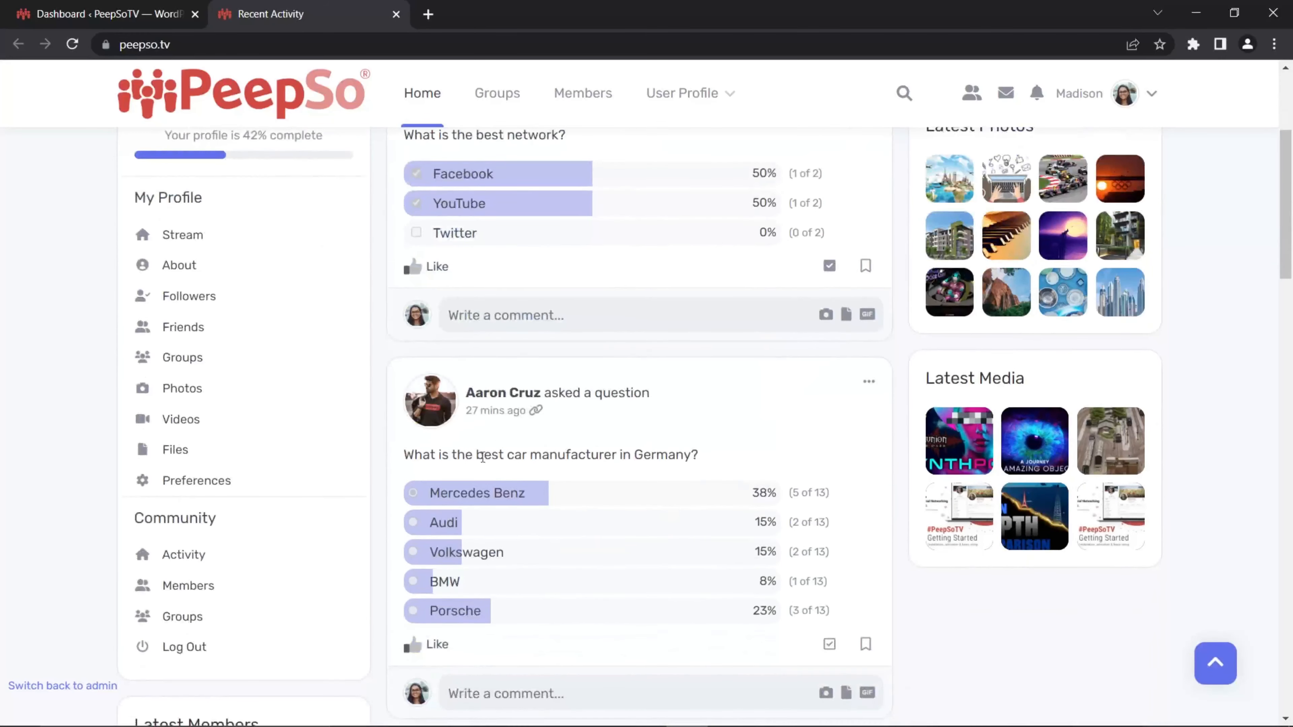
scroll(648, 509, "down", 2)
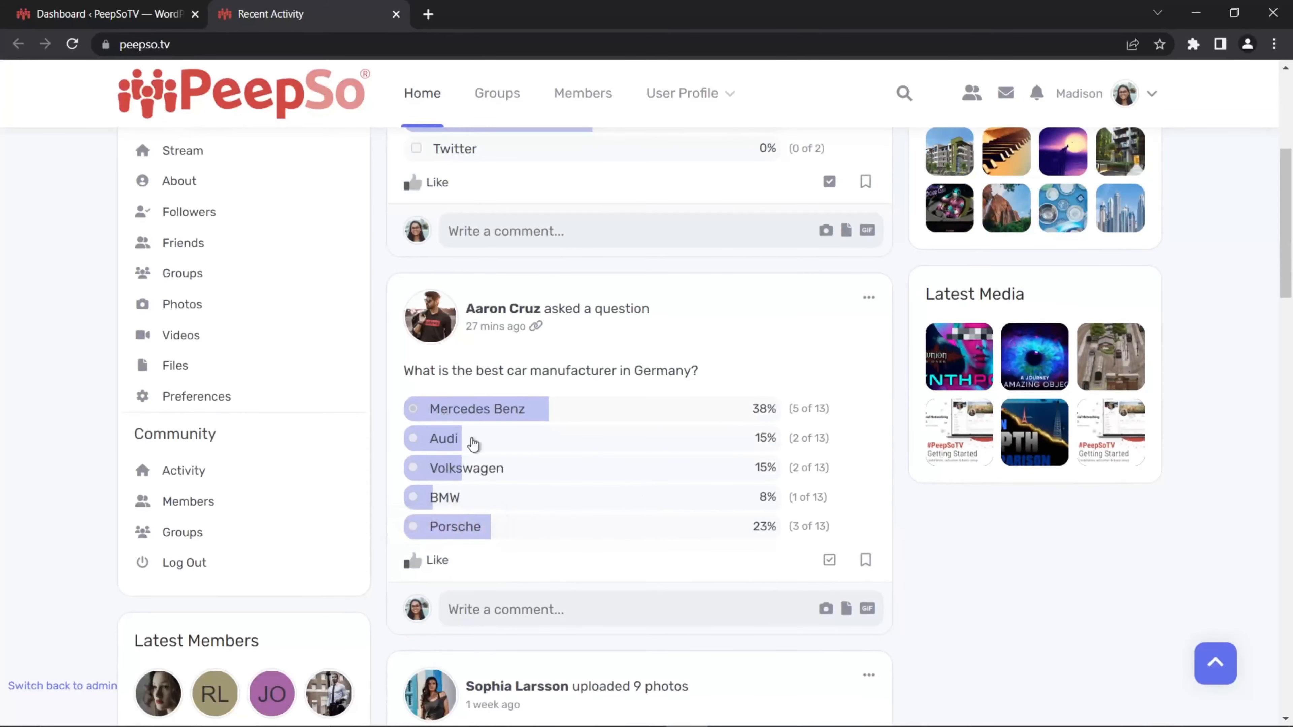
scroll(653, 490, "up", 5)
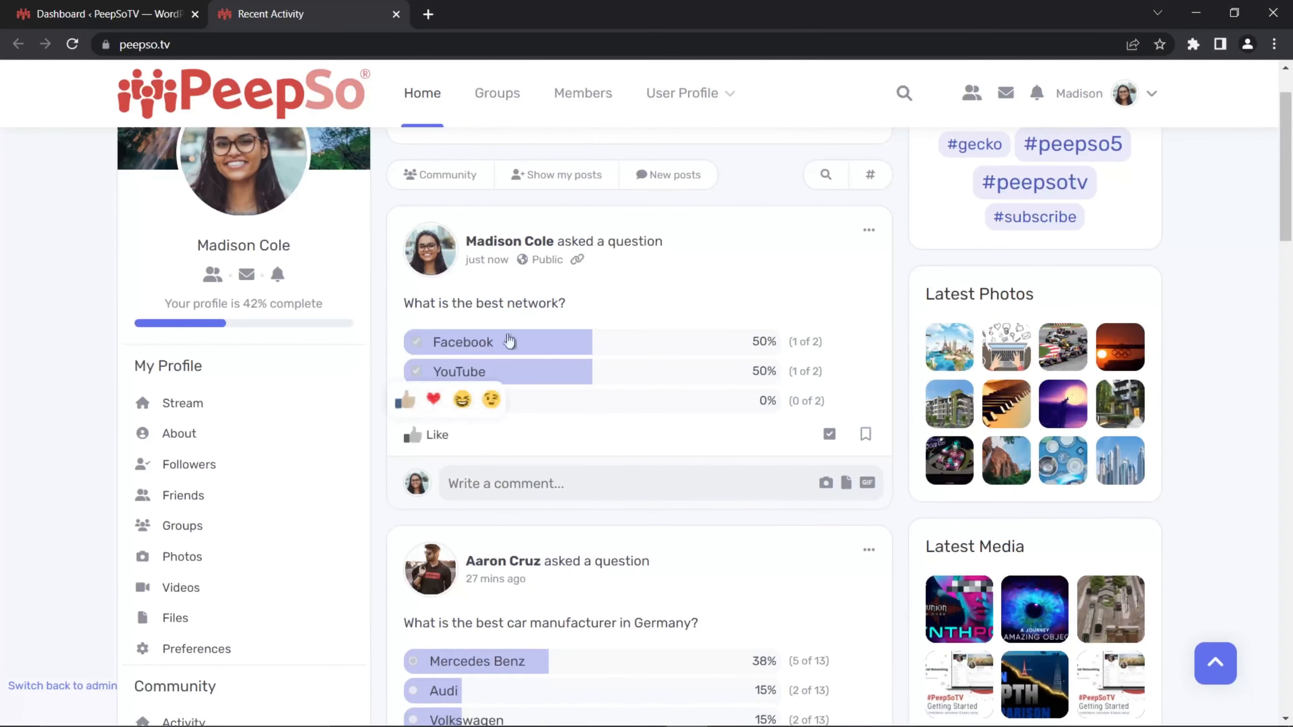
left_click(869, 232)
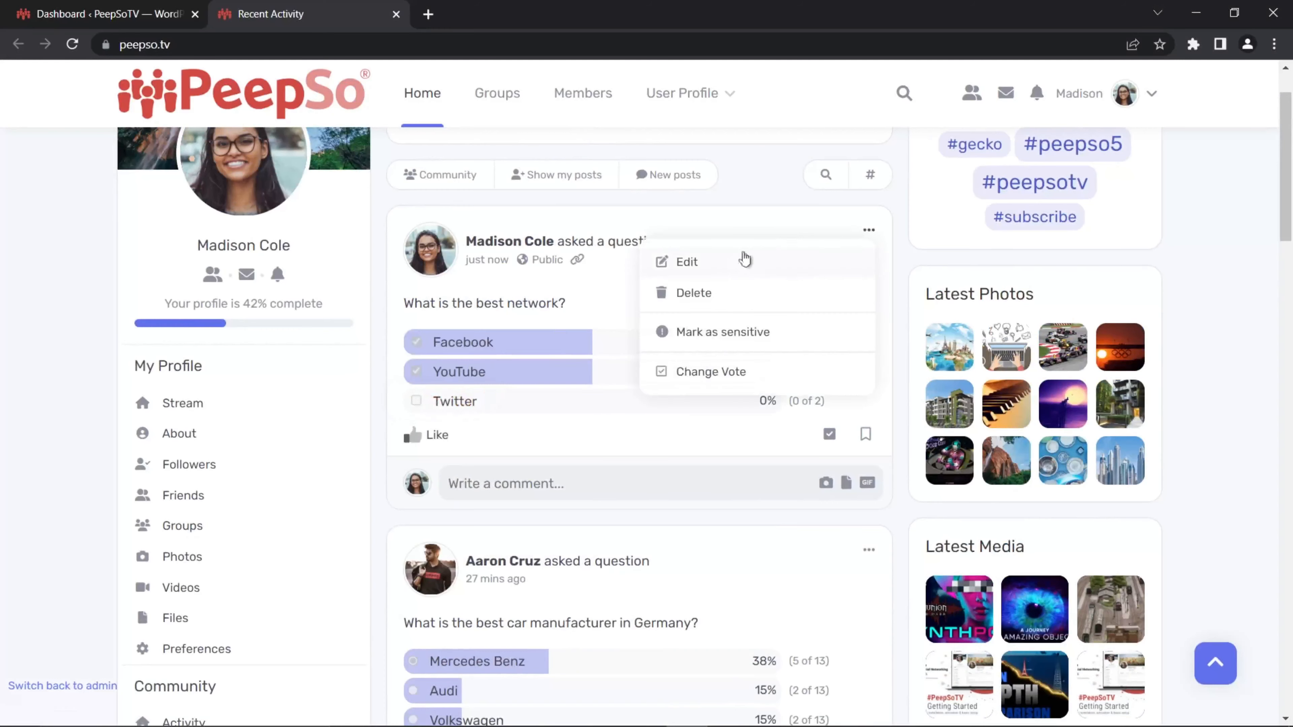
left_click(703, 300)
left_click(817, 451)
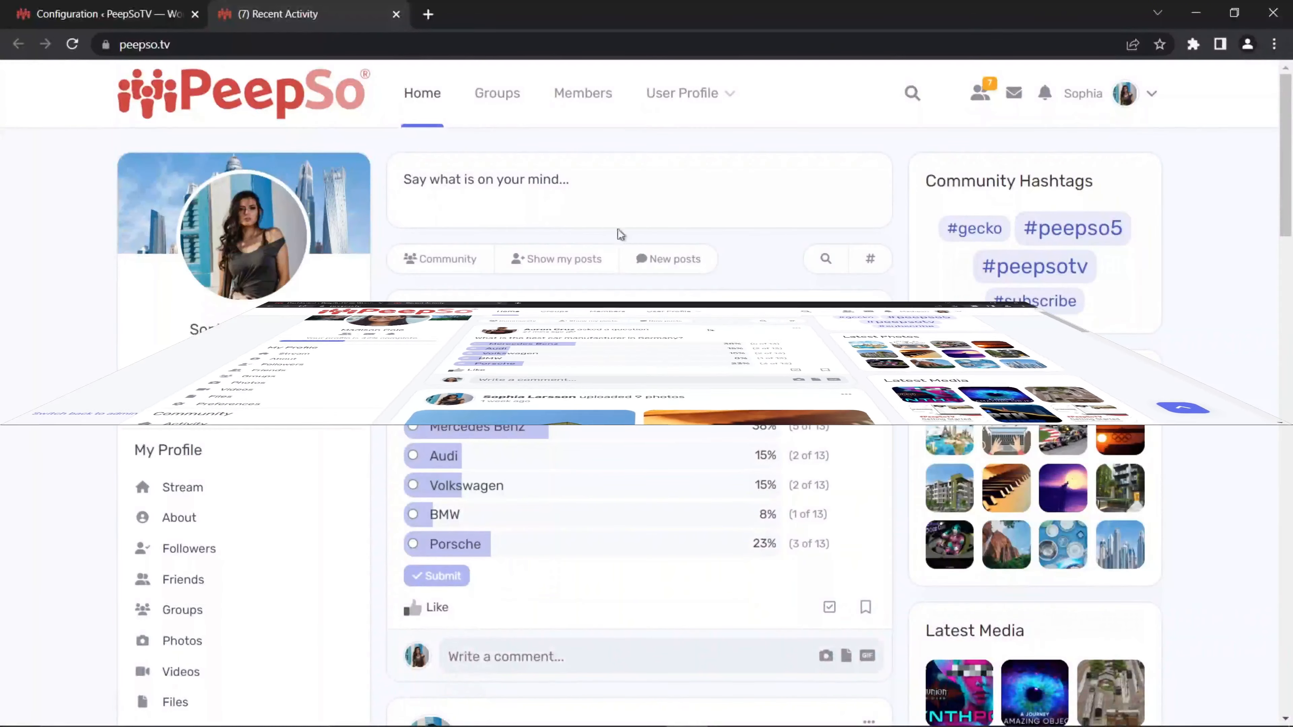
Step: Start a new Poll post in the activity stream and compare it with the admin Polls settings
left_click(453, 253)
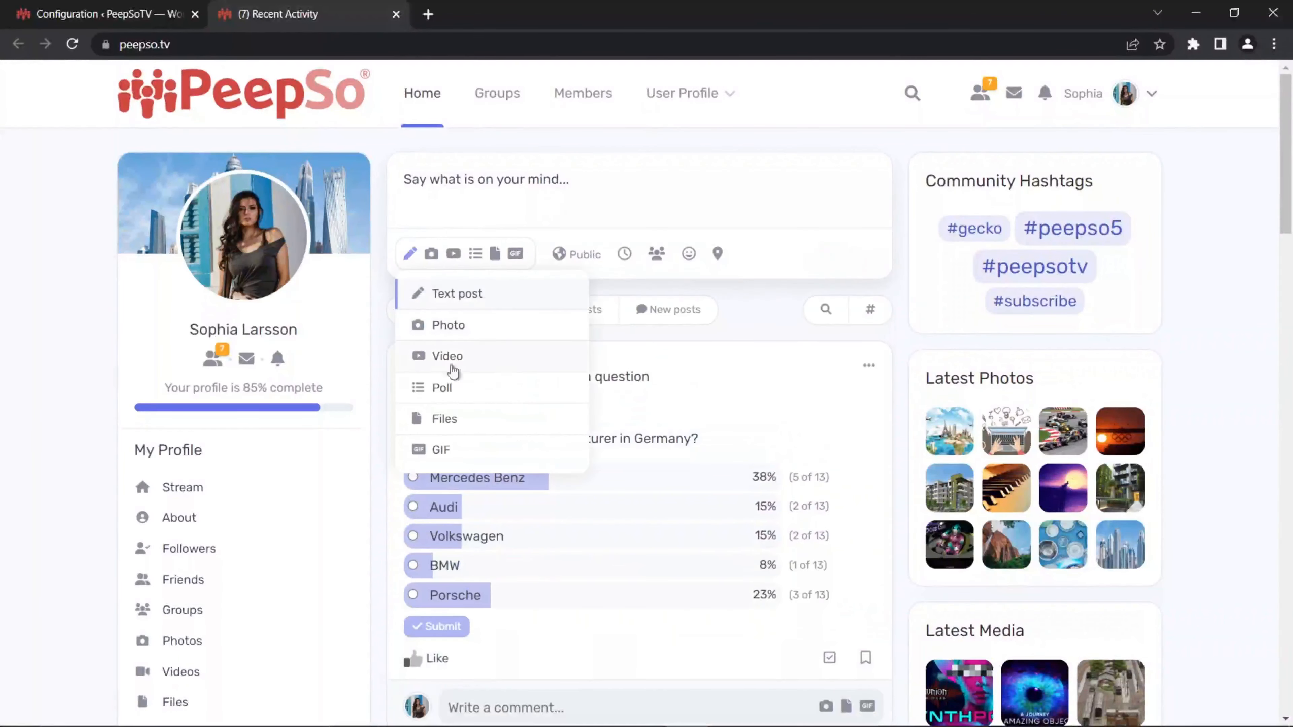
left_click(443, 388)
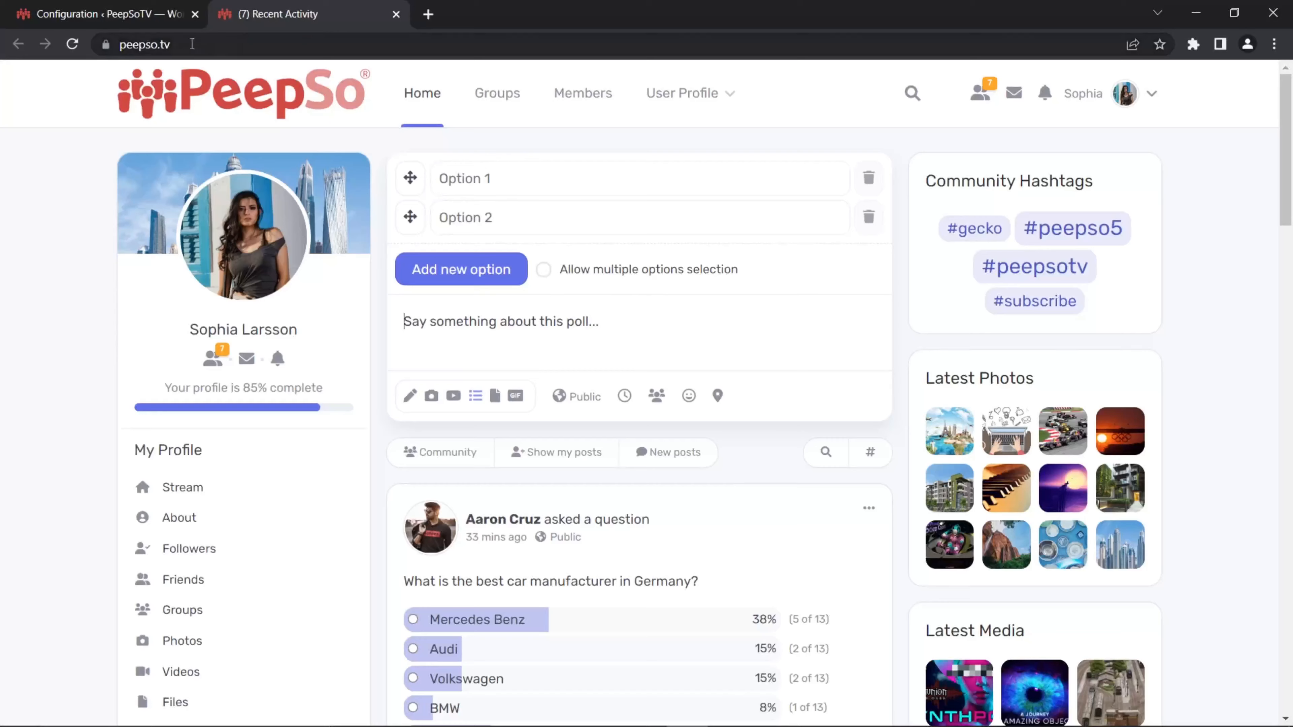
left_click(188, 21)
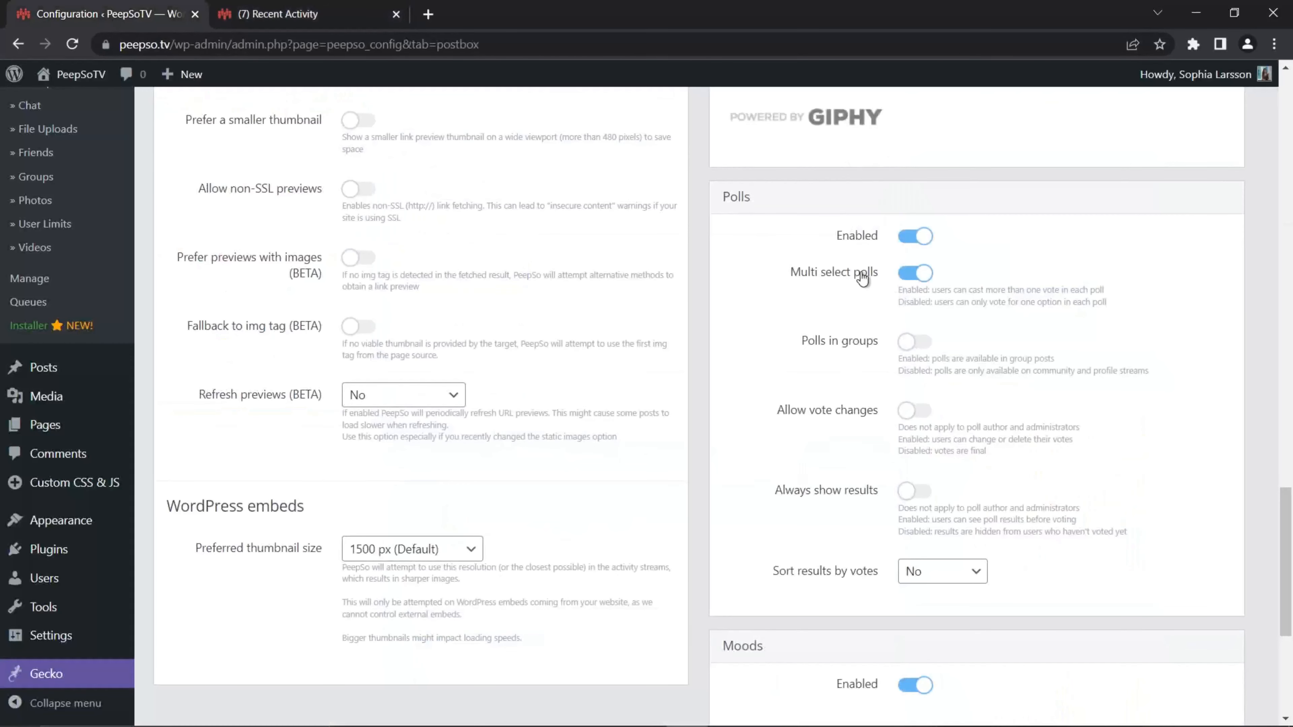
left_click(287, 21)
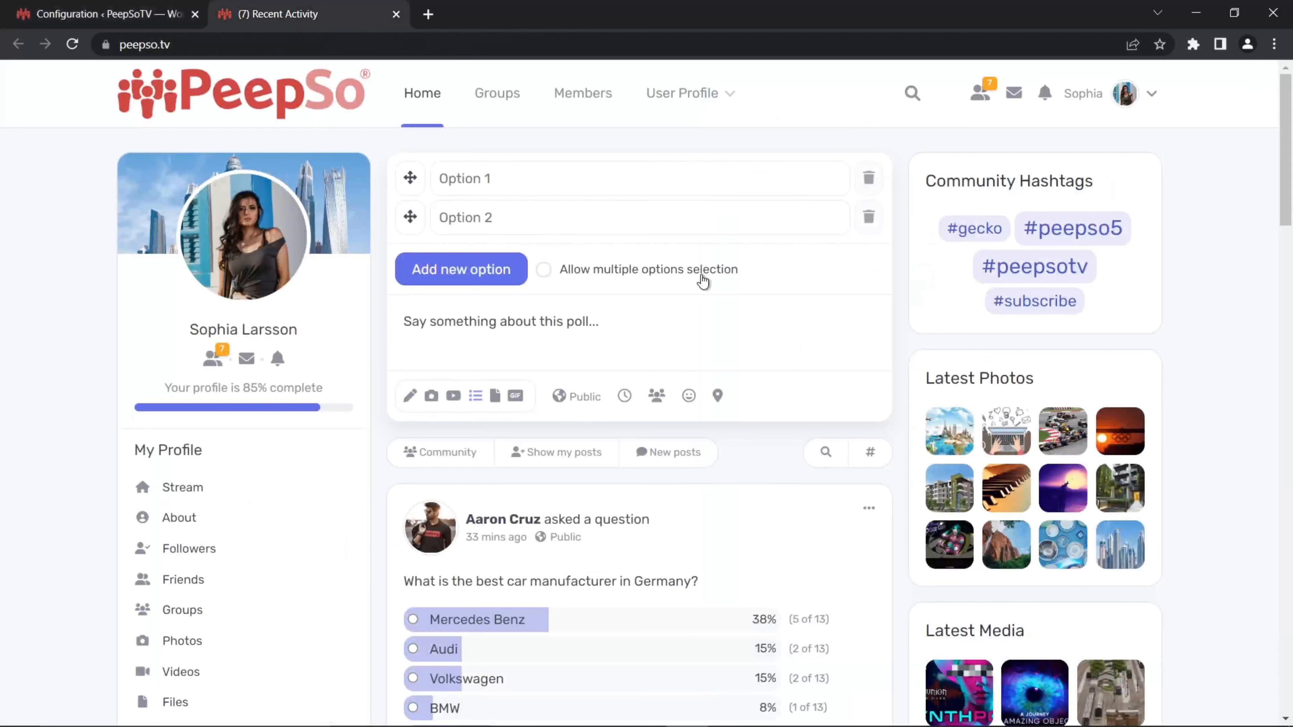
Step: Disable Multi select polls in the Polls settings and save the settings
left_click(89, 19)
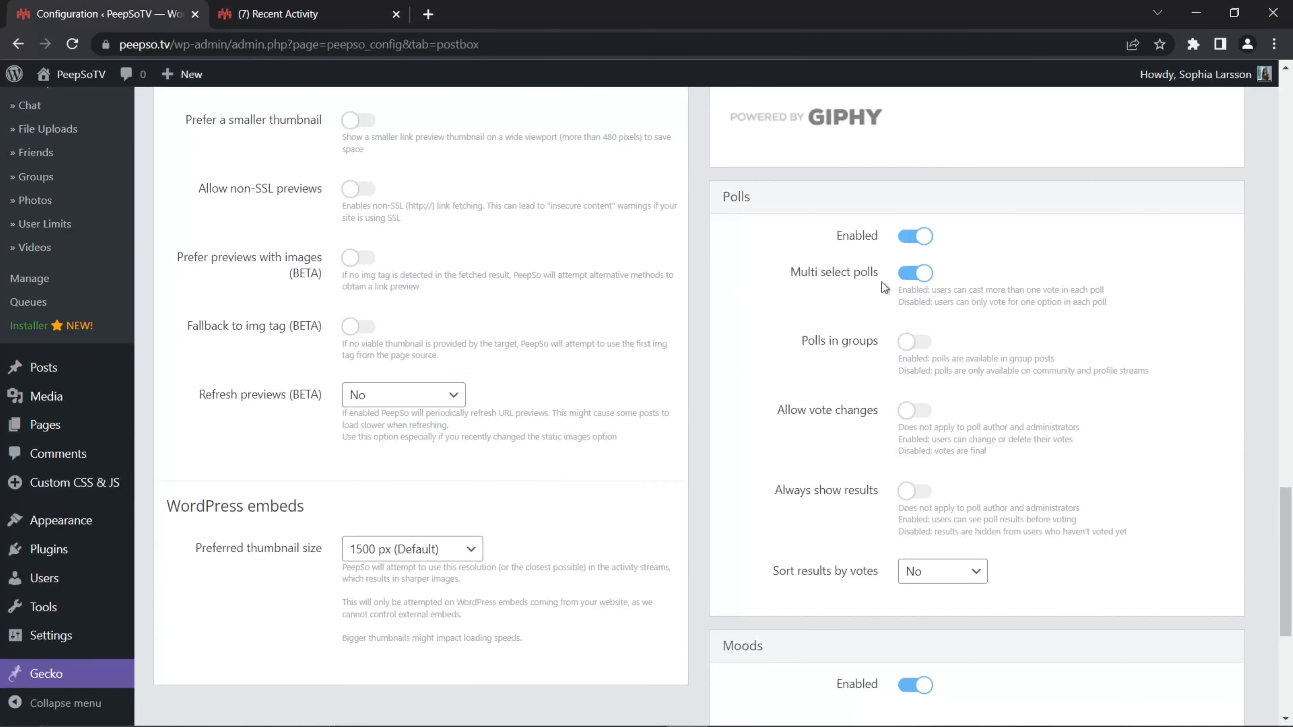
left_click(920, 274)
scroll(753, 325, "down", 6)
left_click(649, 620)
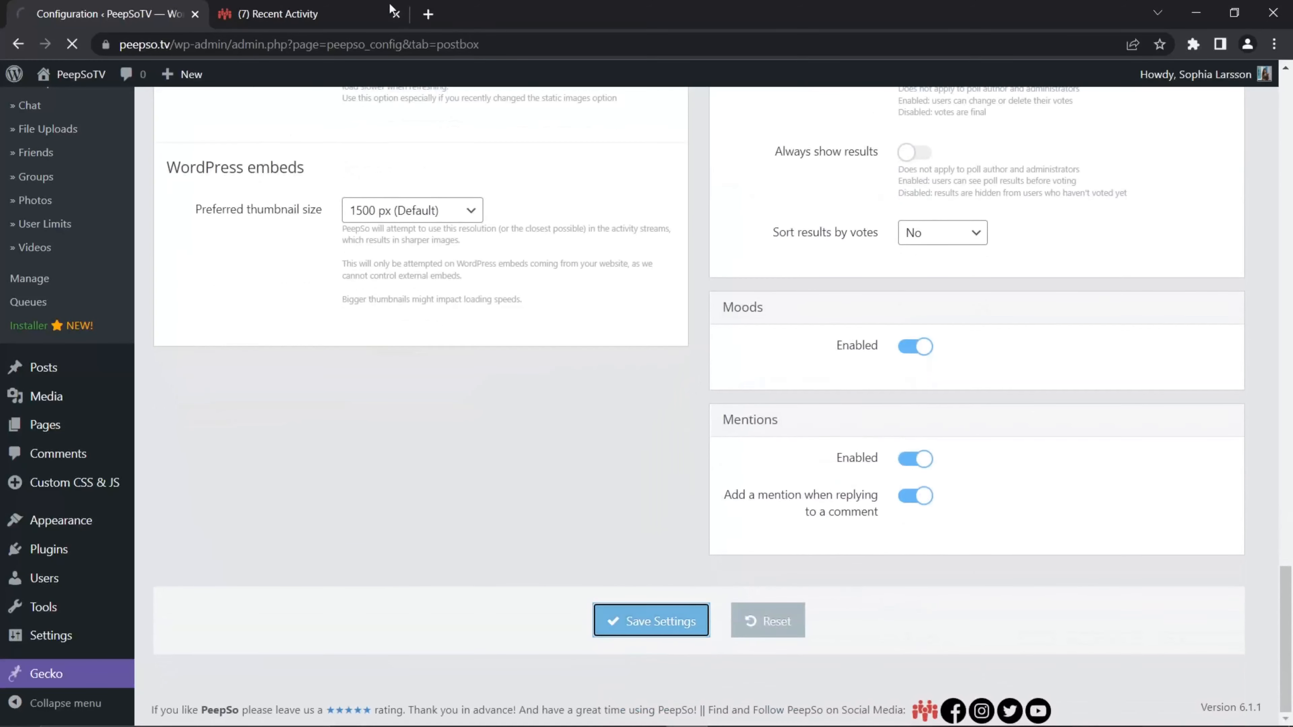
Step: Reload the activity stream and start a new Poll post
left_click(351, 14)
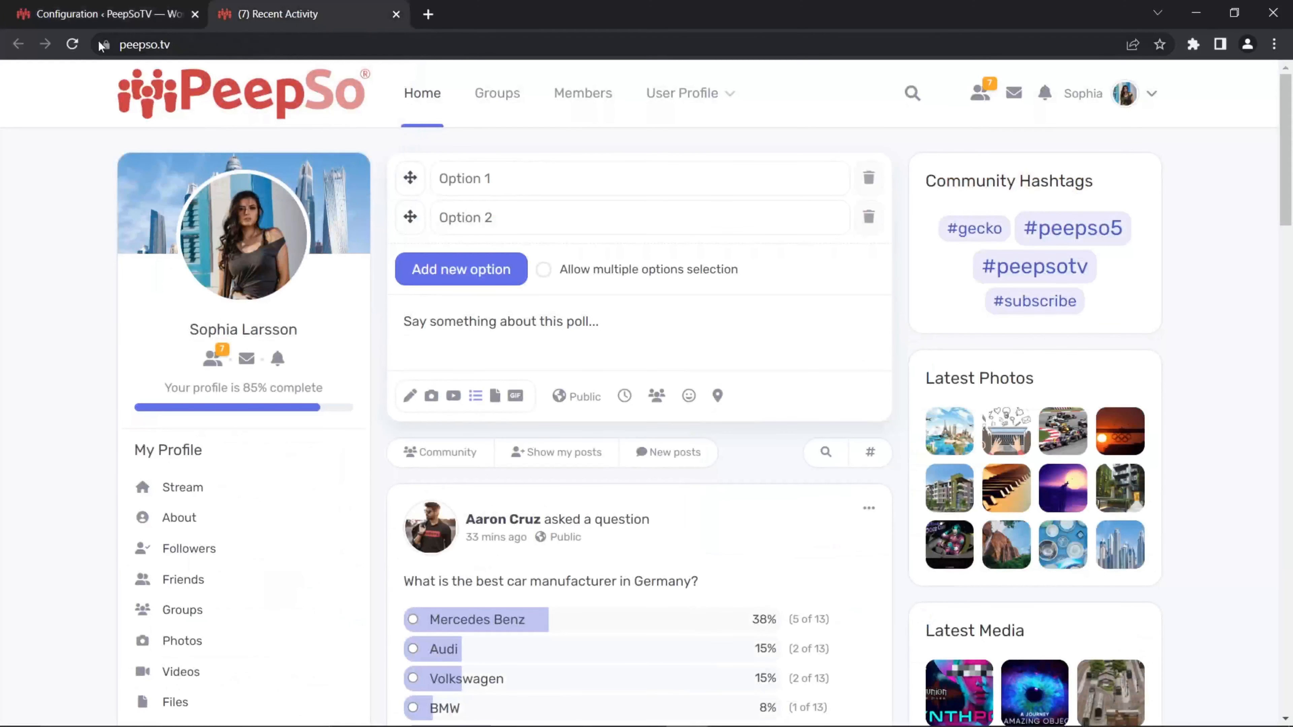
left_click(73, 45)
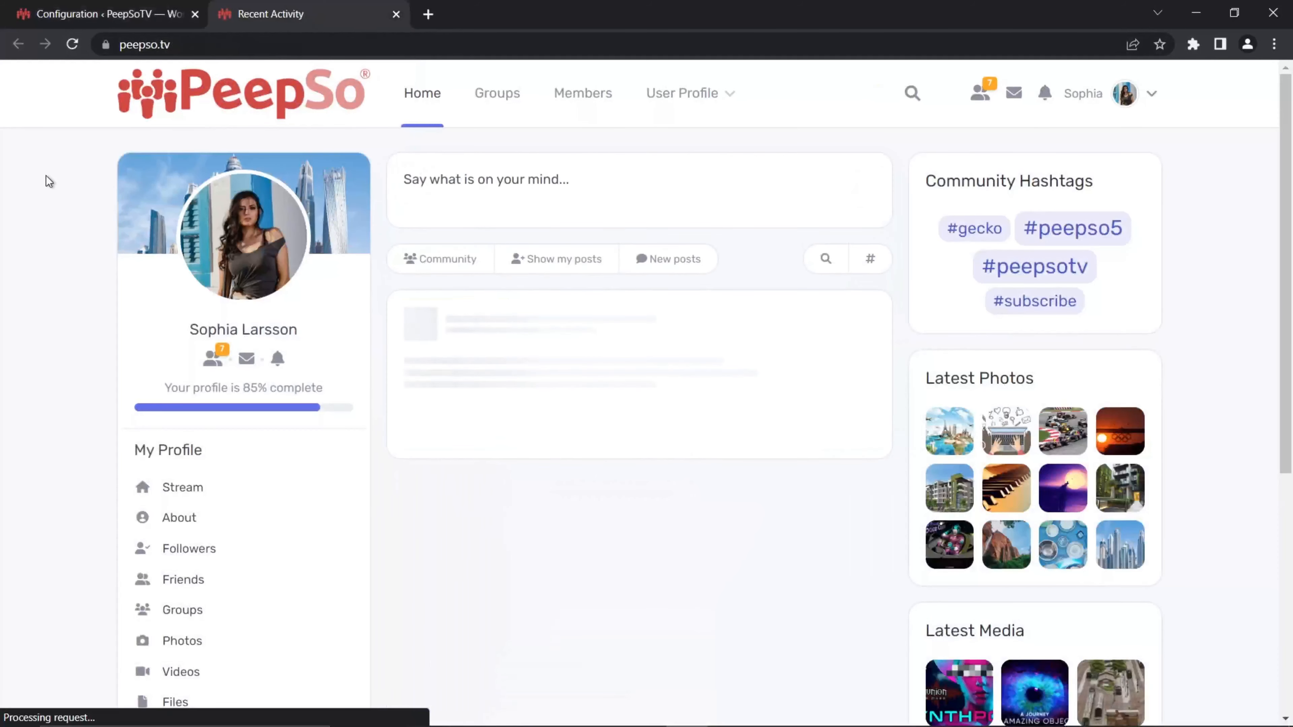
left_click(571, 184)
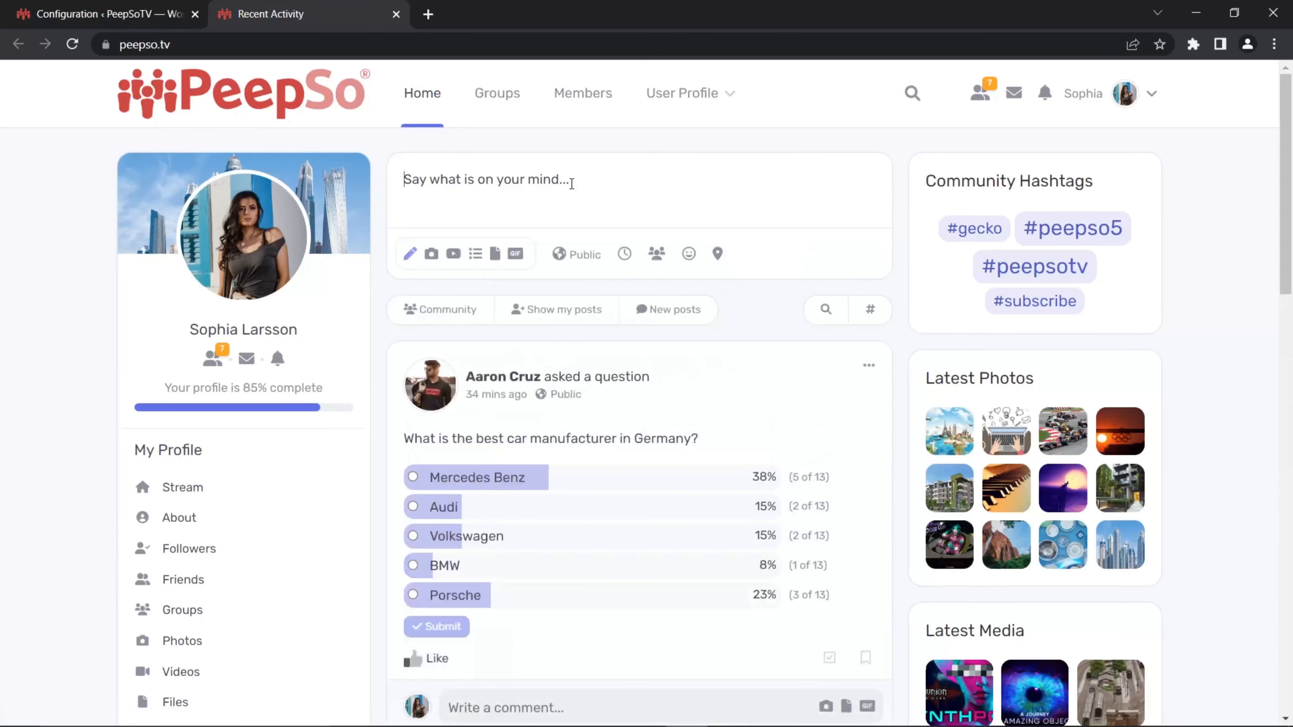
left_click(475, 253)
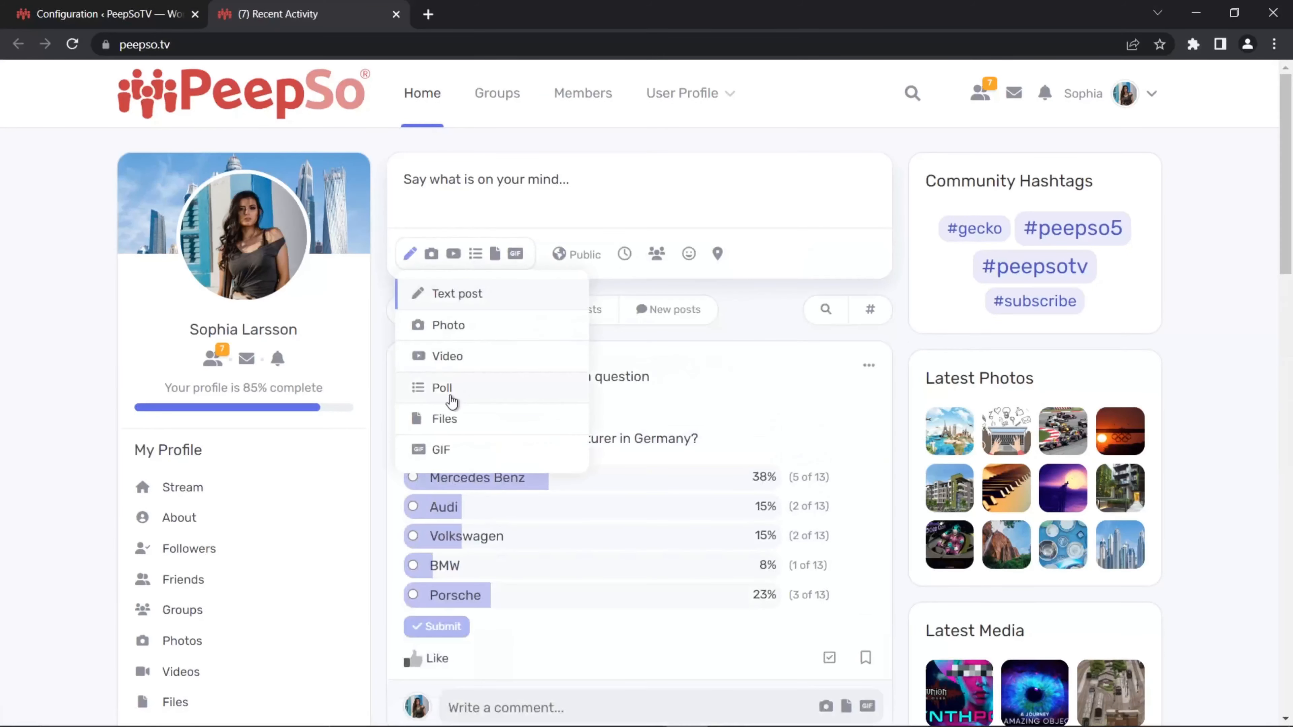
left_click(443, 388)
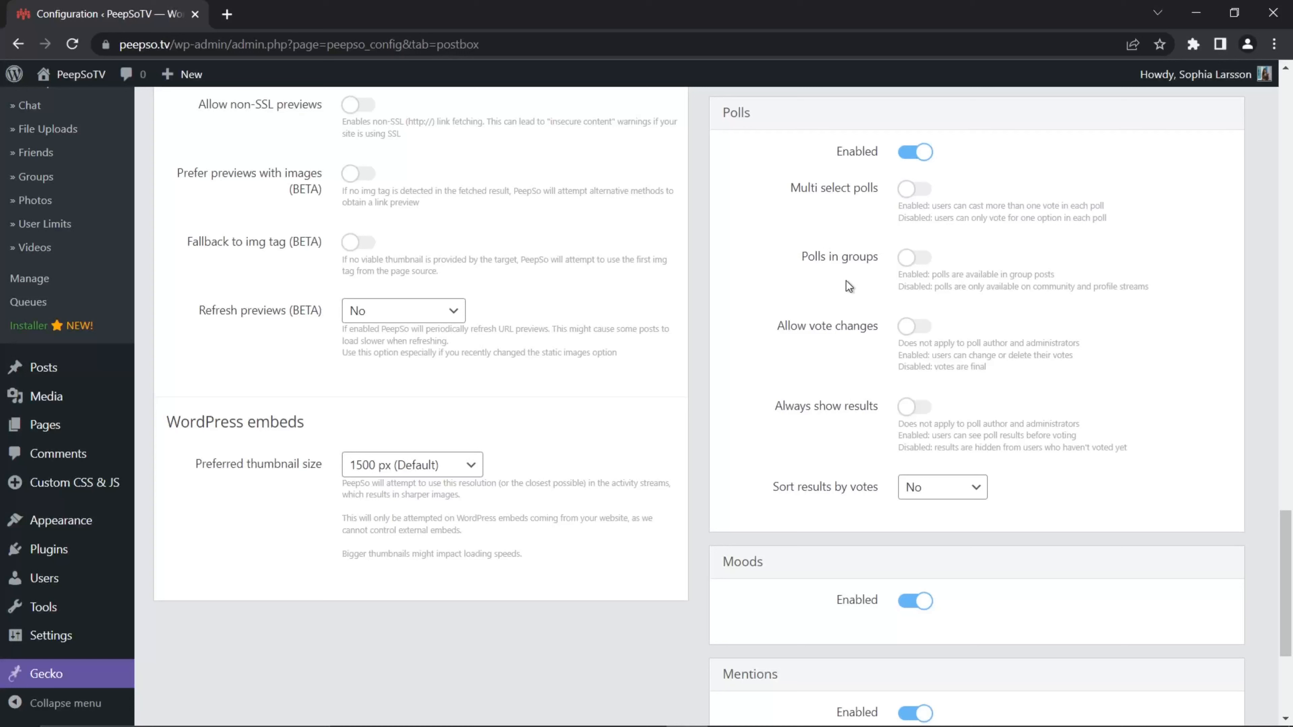
Step: Enable Multi select polls and Polls in groups in the Polls settings and save the settings
left_click(914, 257)
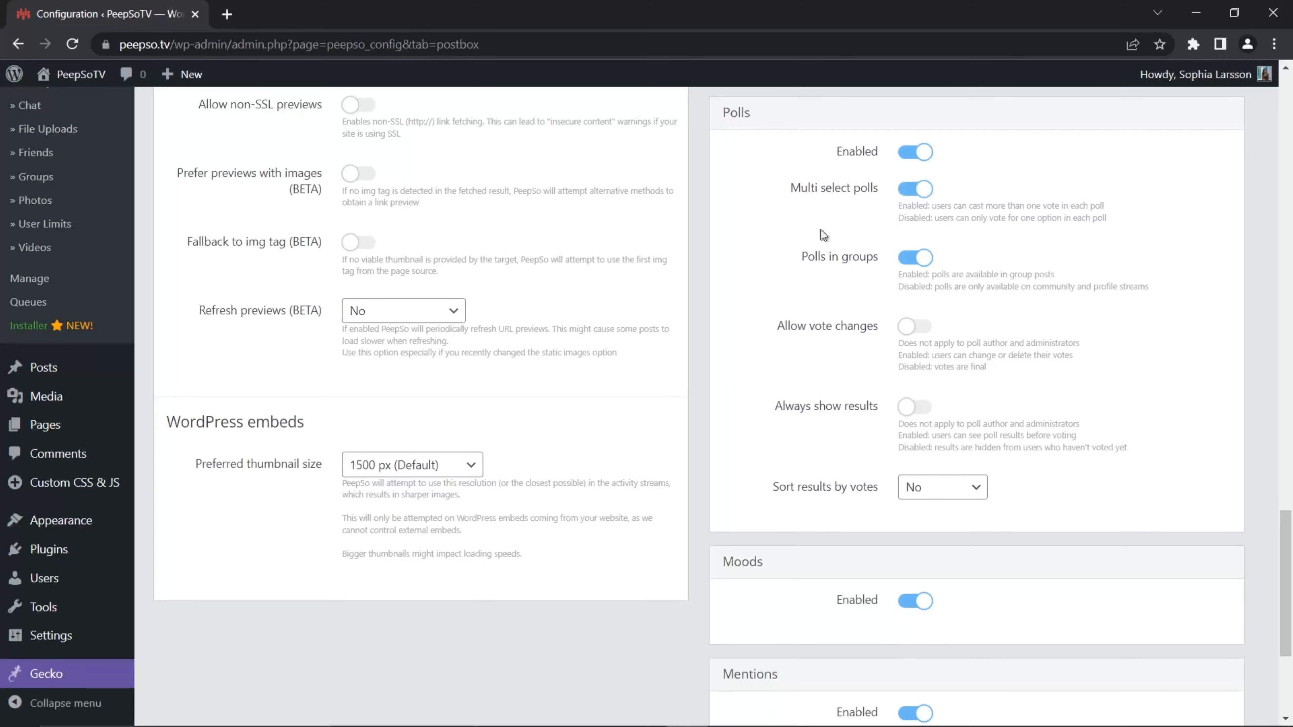
scroll(711, 367, "down", 5)
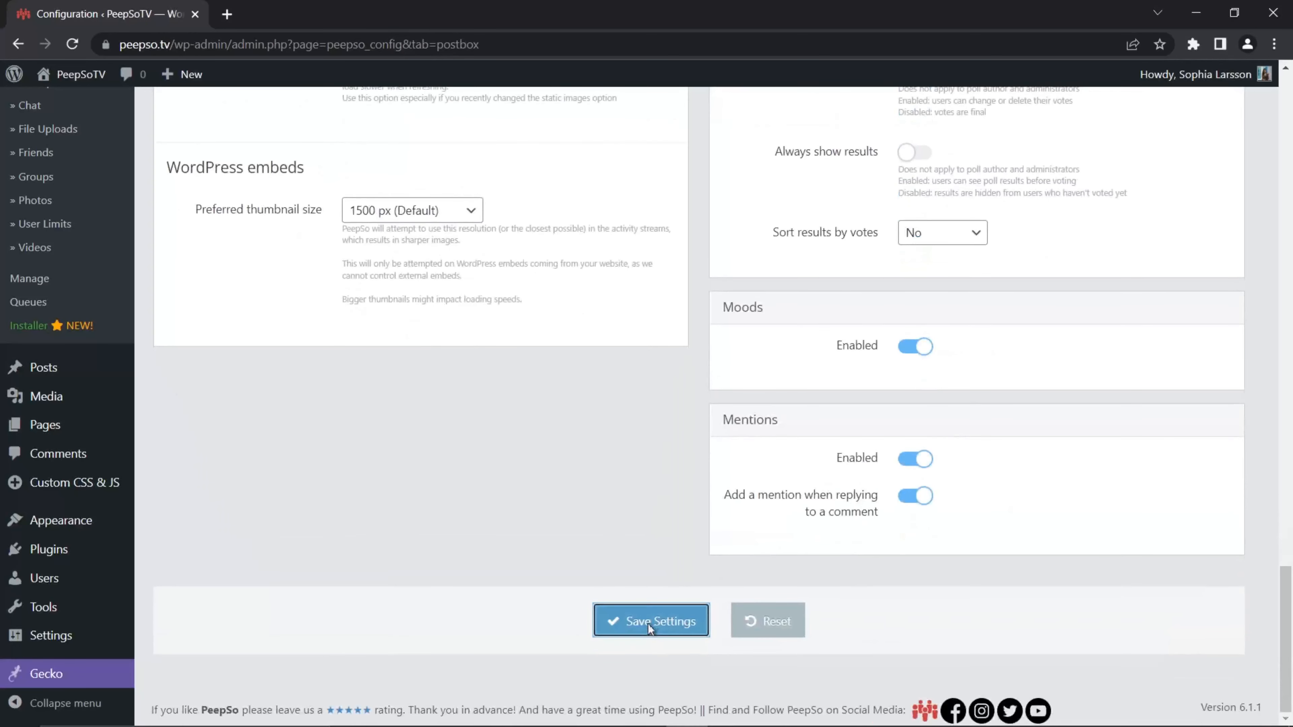
left_click(647, 621)
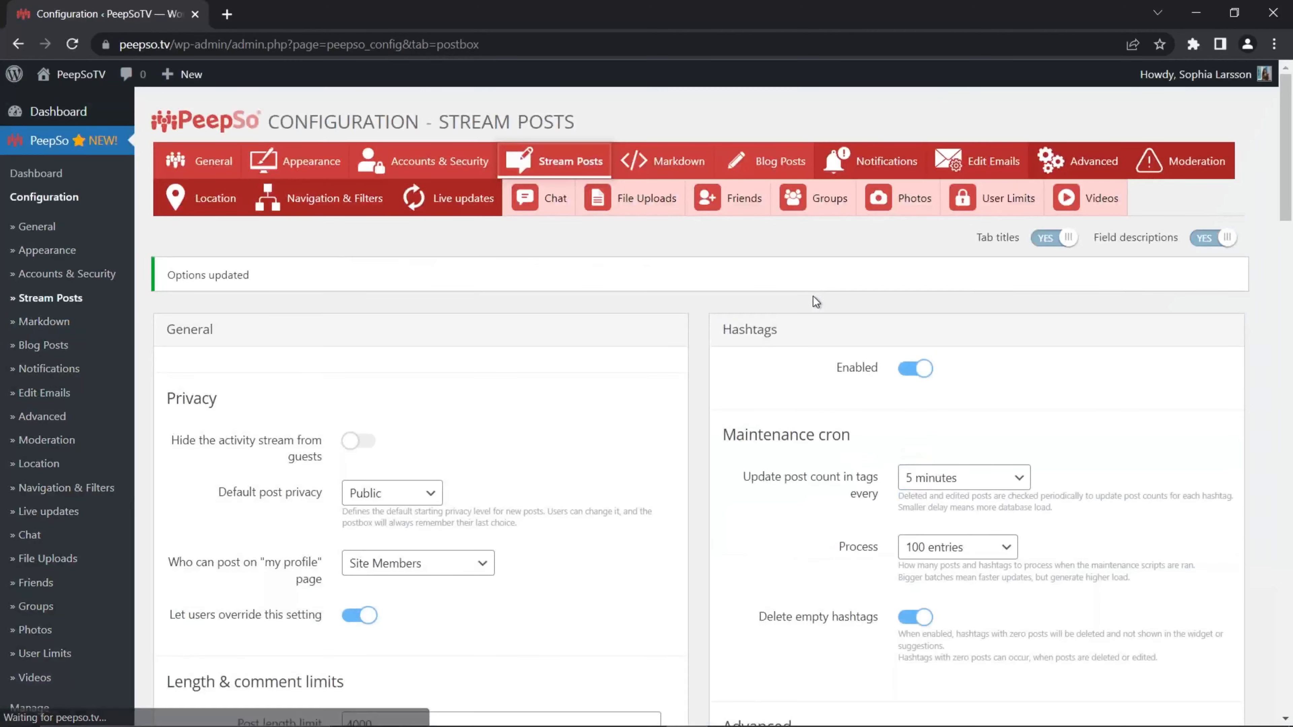
Step: Open the site's front end in a new tab and switch to it
scroll(750, 406, "down", 10)
scroll(750, 406, "down", 10)
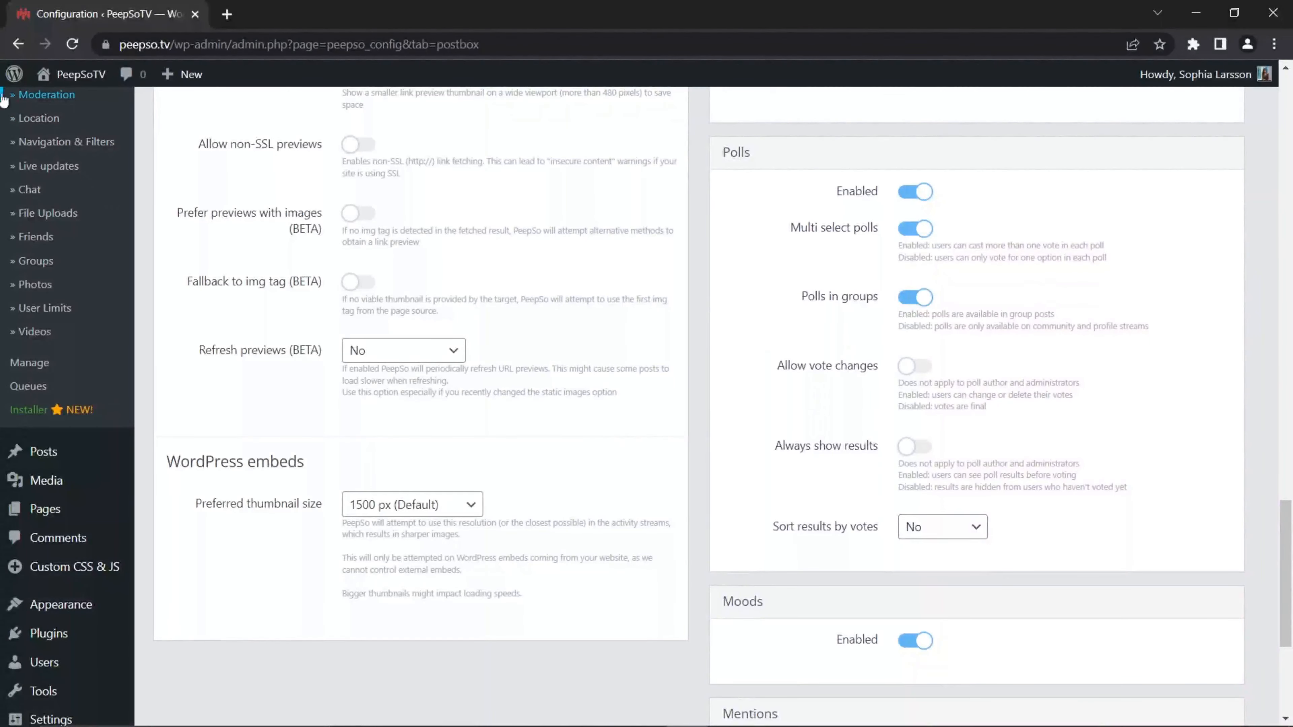
mouse_move(77, 74)
right_click(102, 126)
left_click(148, 136)
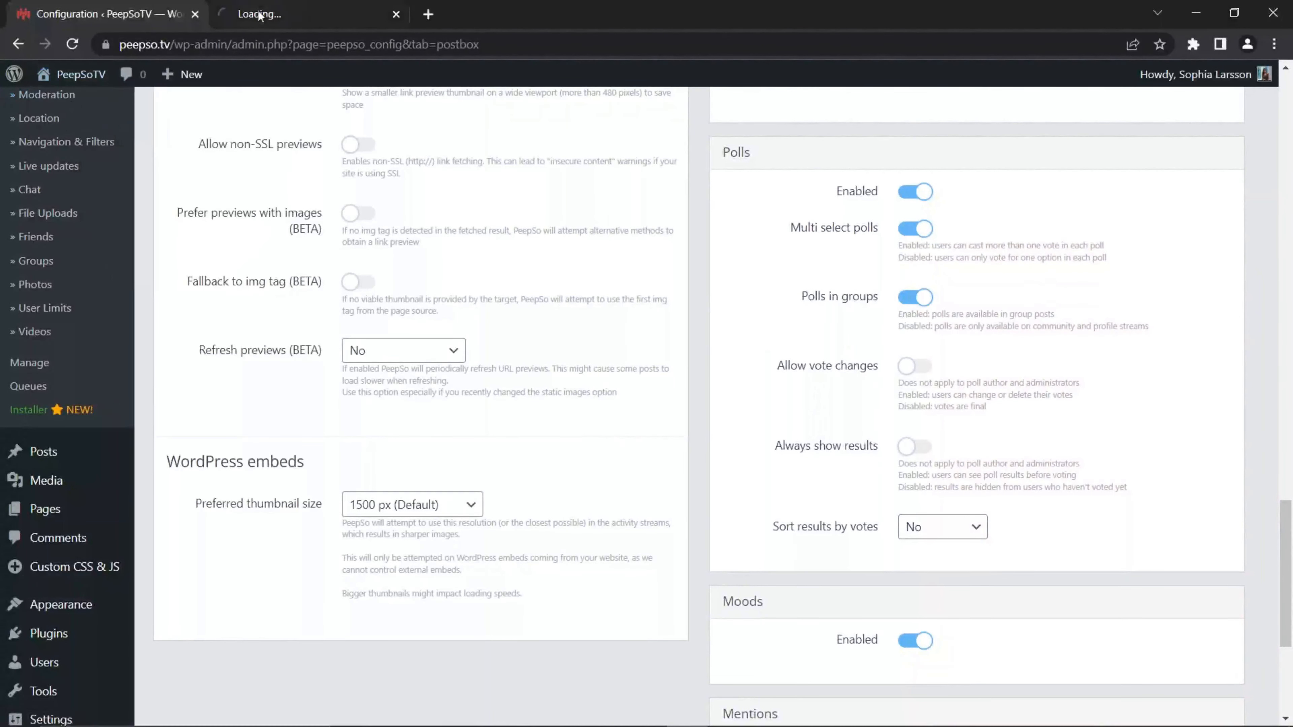
key("ctrl+Tab")
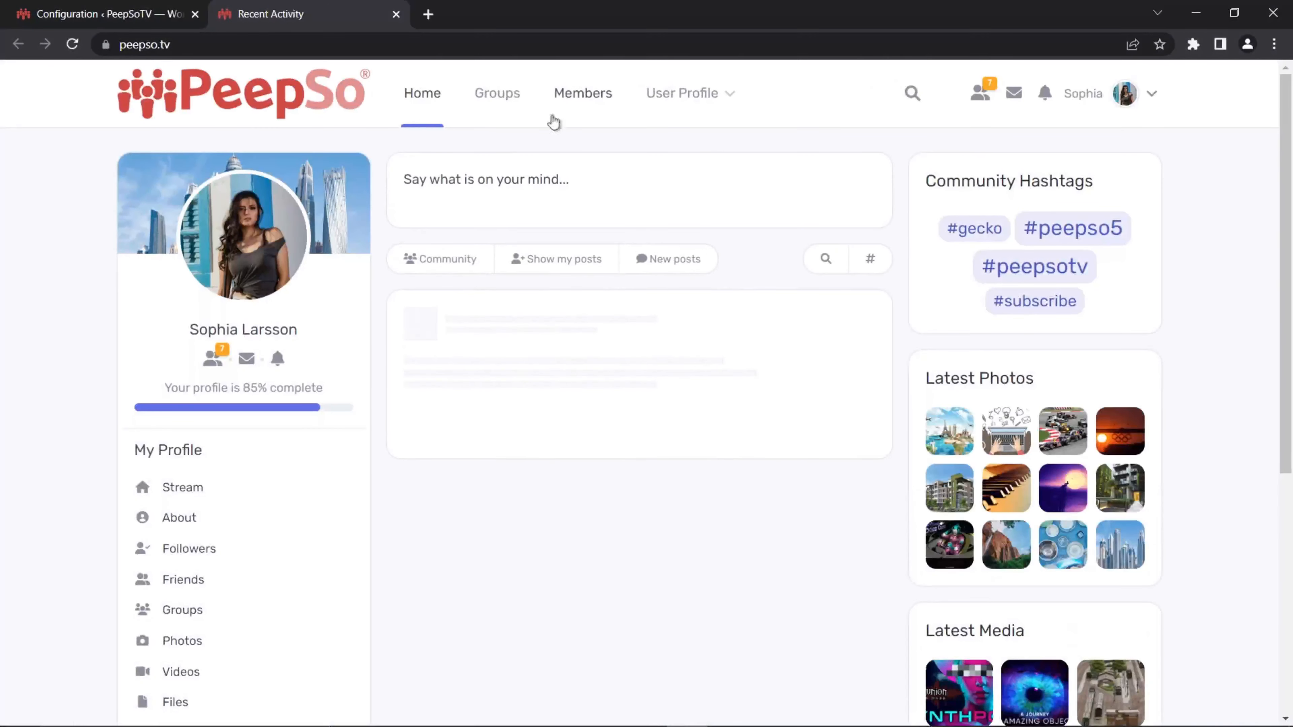
Step: Open the Do Further ado group and start a new Poll post in its stream
left_click(498, 94)
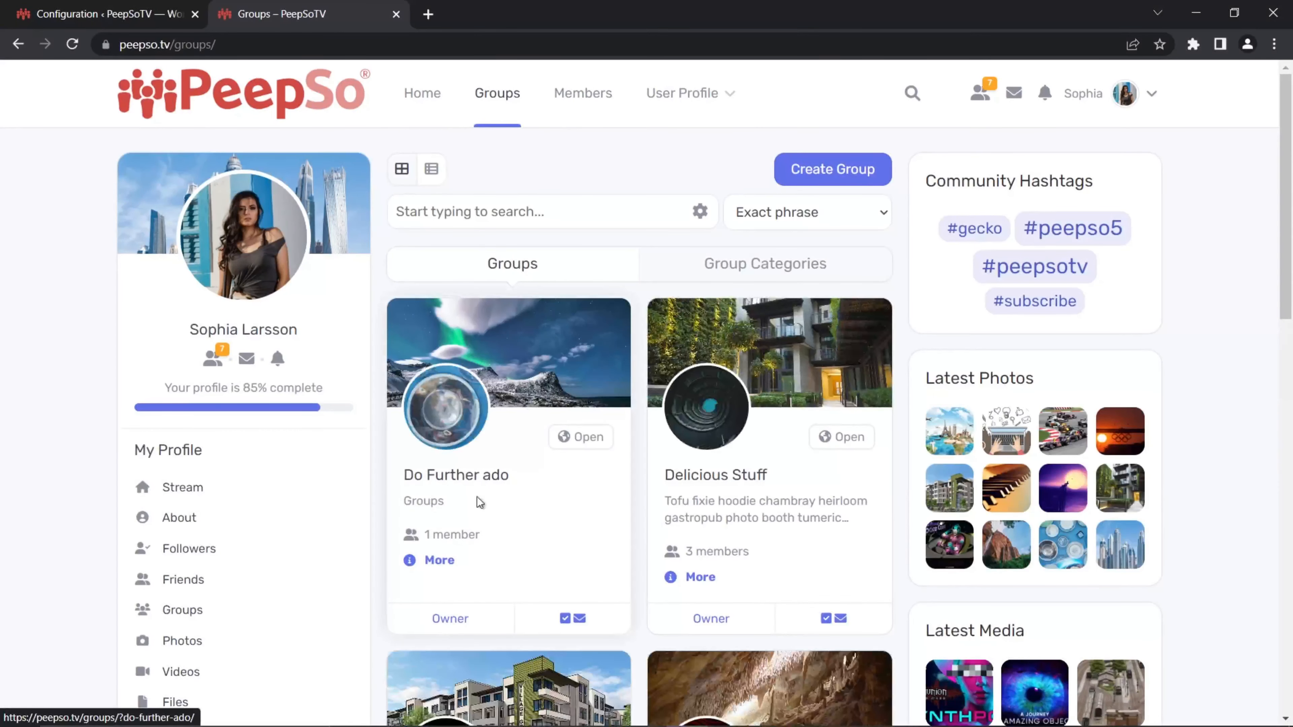
left_click(443, 421)
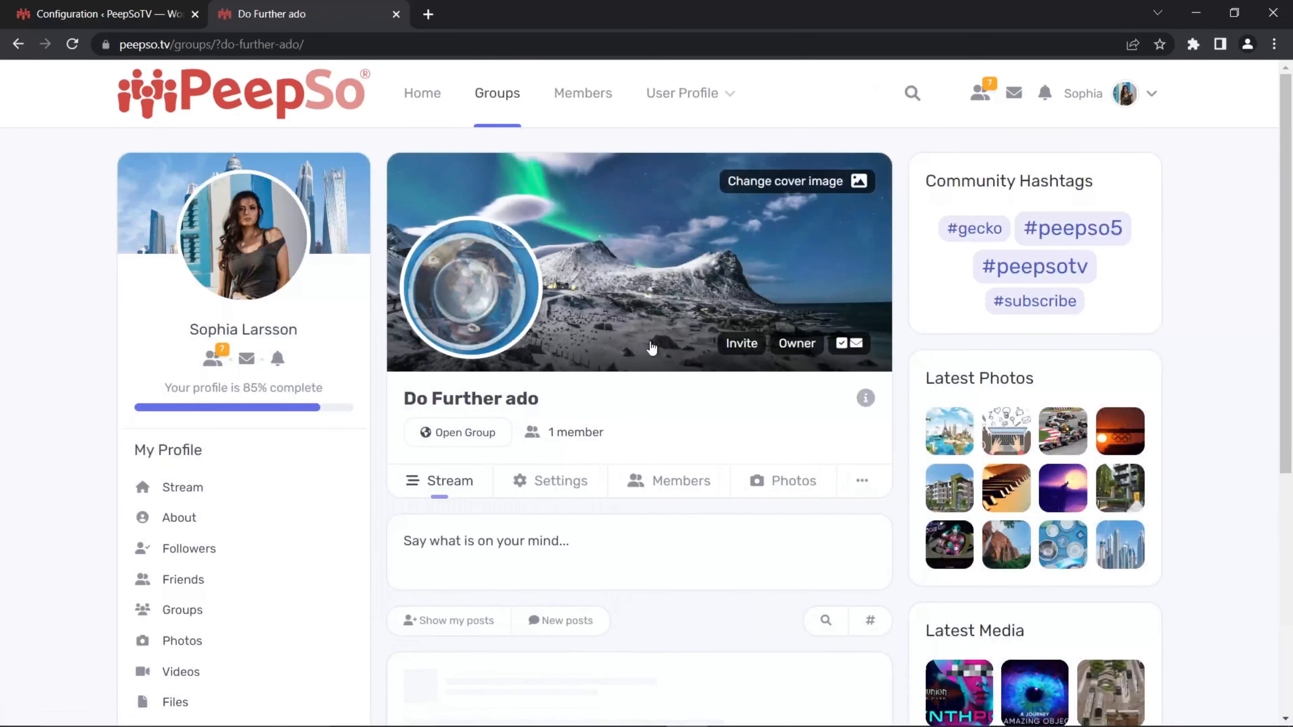
scroll(727, 413, "down", 5)
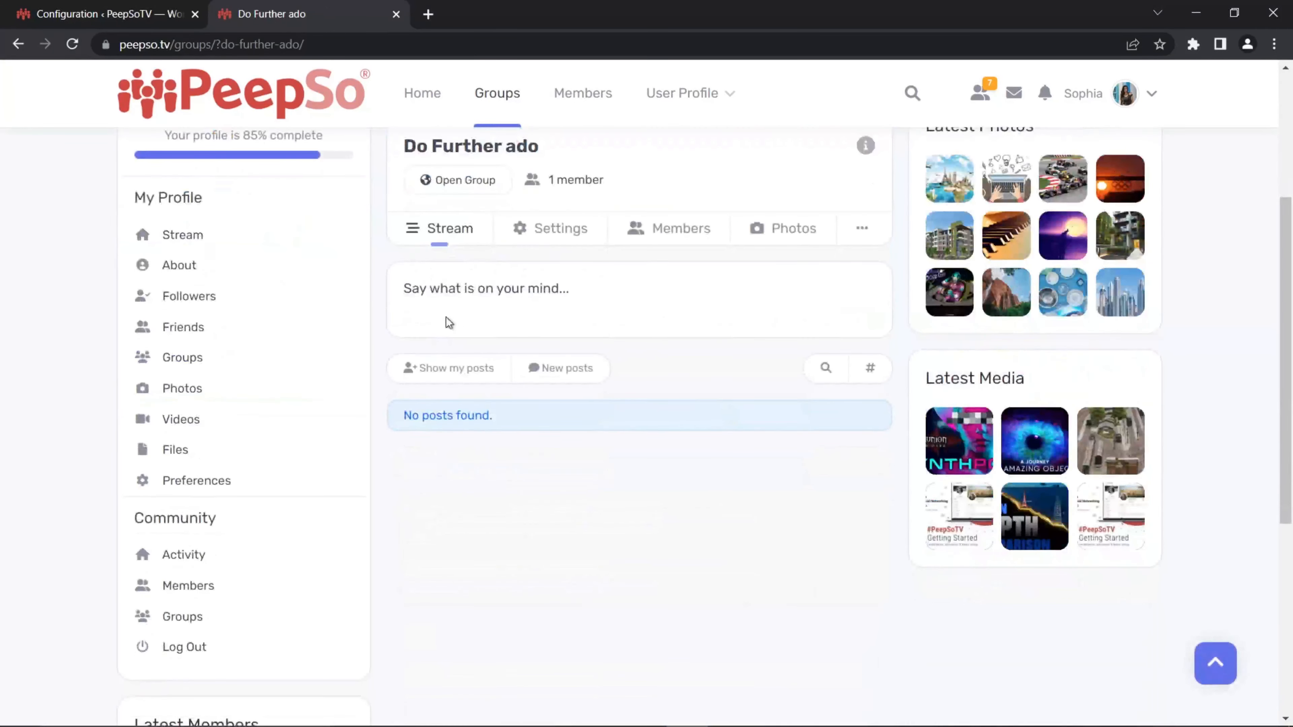
left_click(458, 293)
left_click(478, 363)
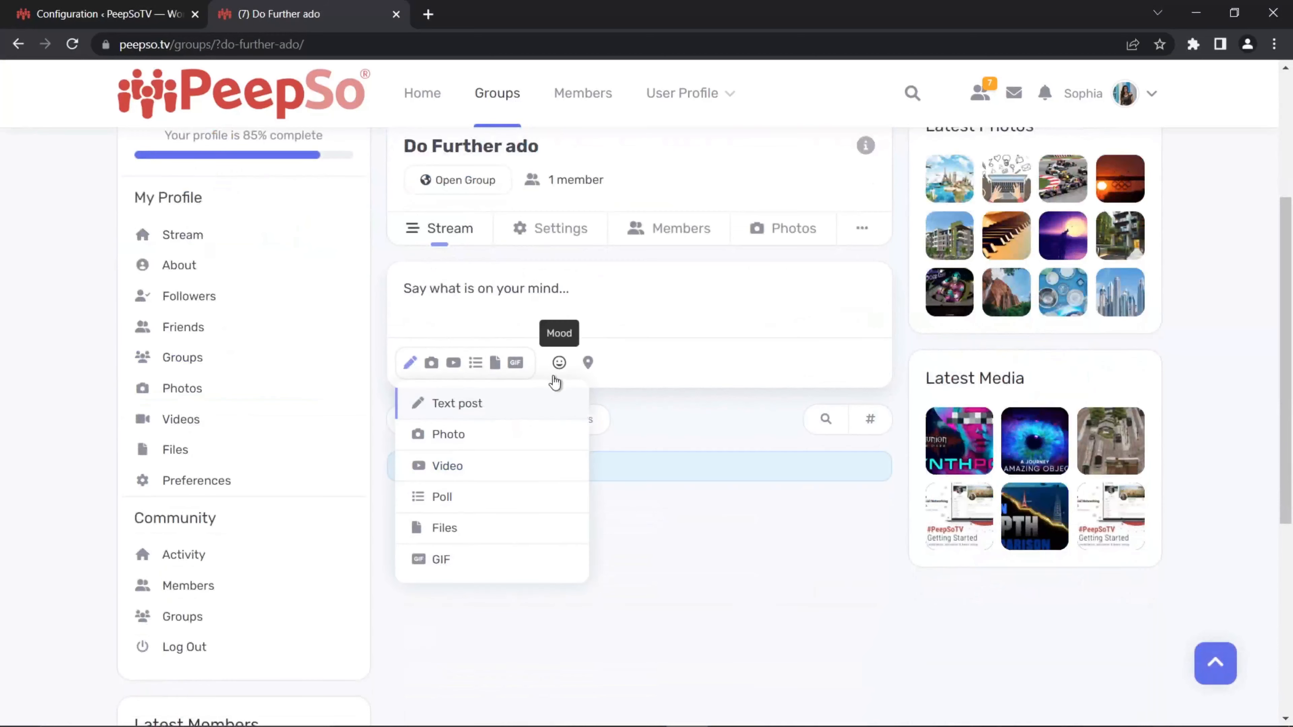
left_click(452, 504)
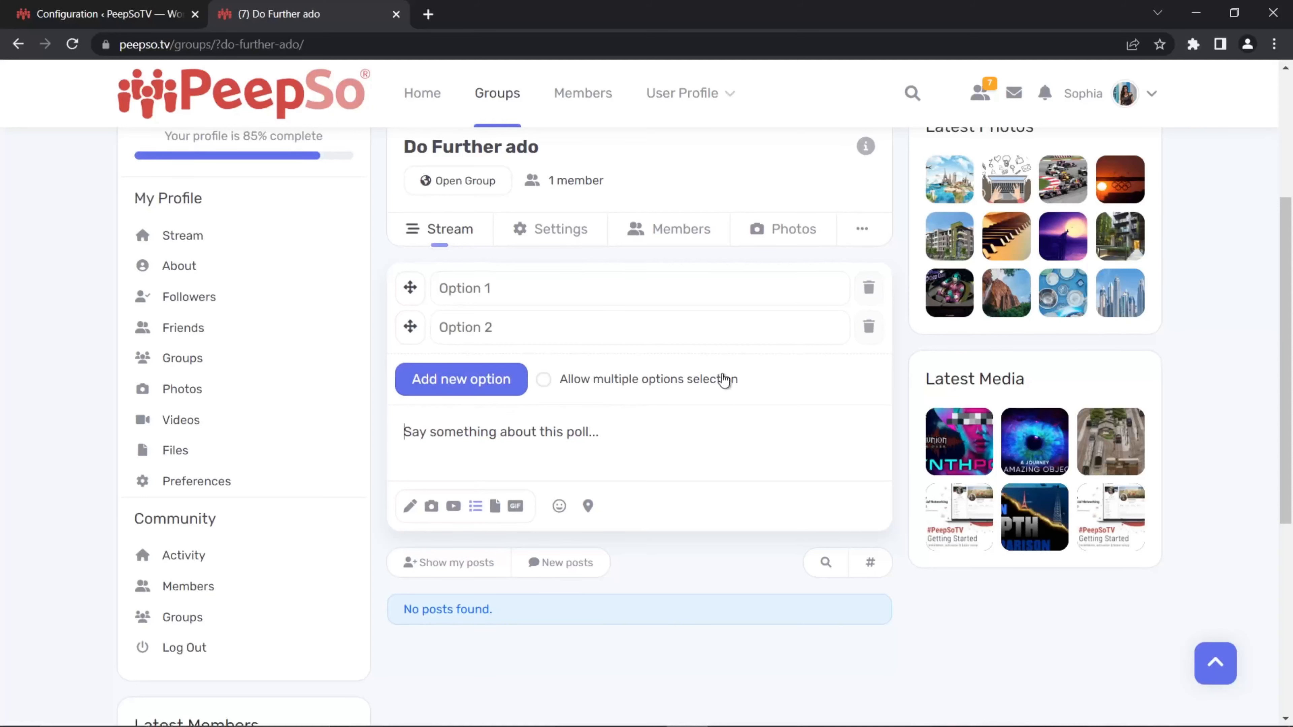
Step: Write 'What is the best social network?' as the poll text
scroll(725, 376, "up", 1)
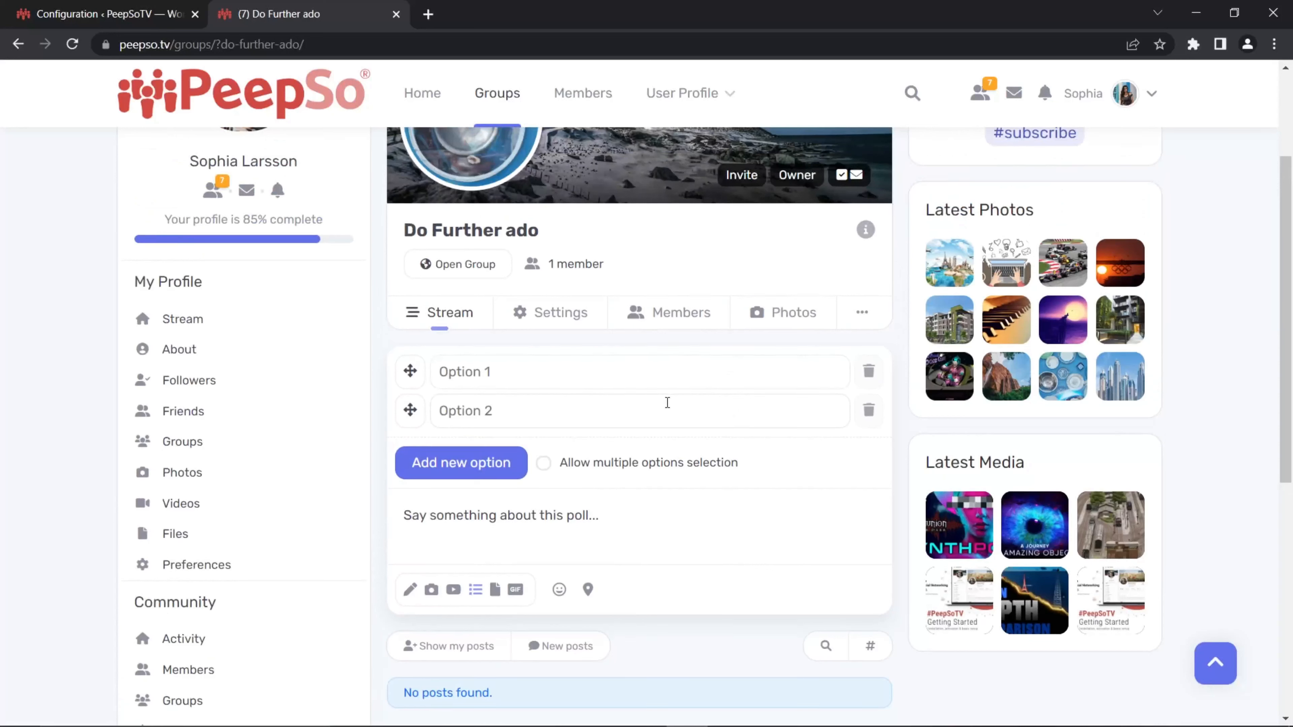
left_click(642, 501)
type("Wha")
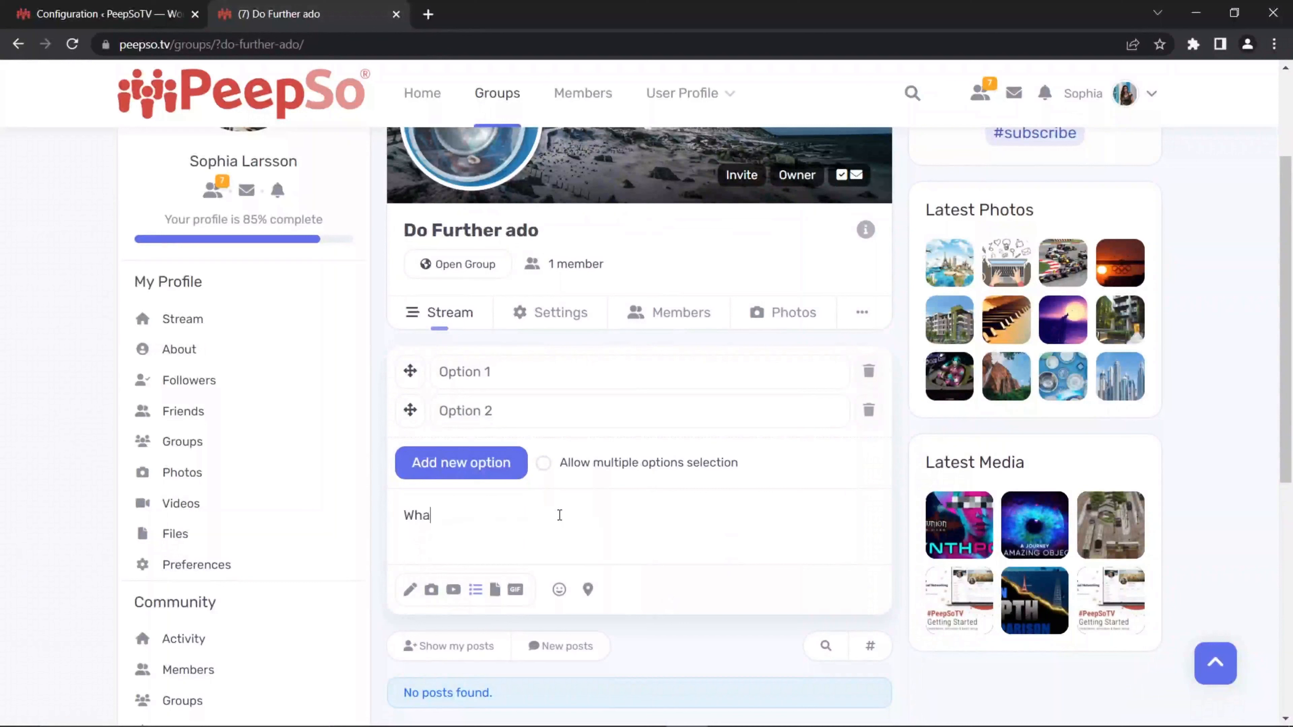
type("t is the best social network?")
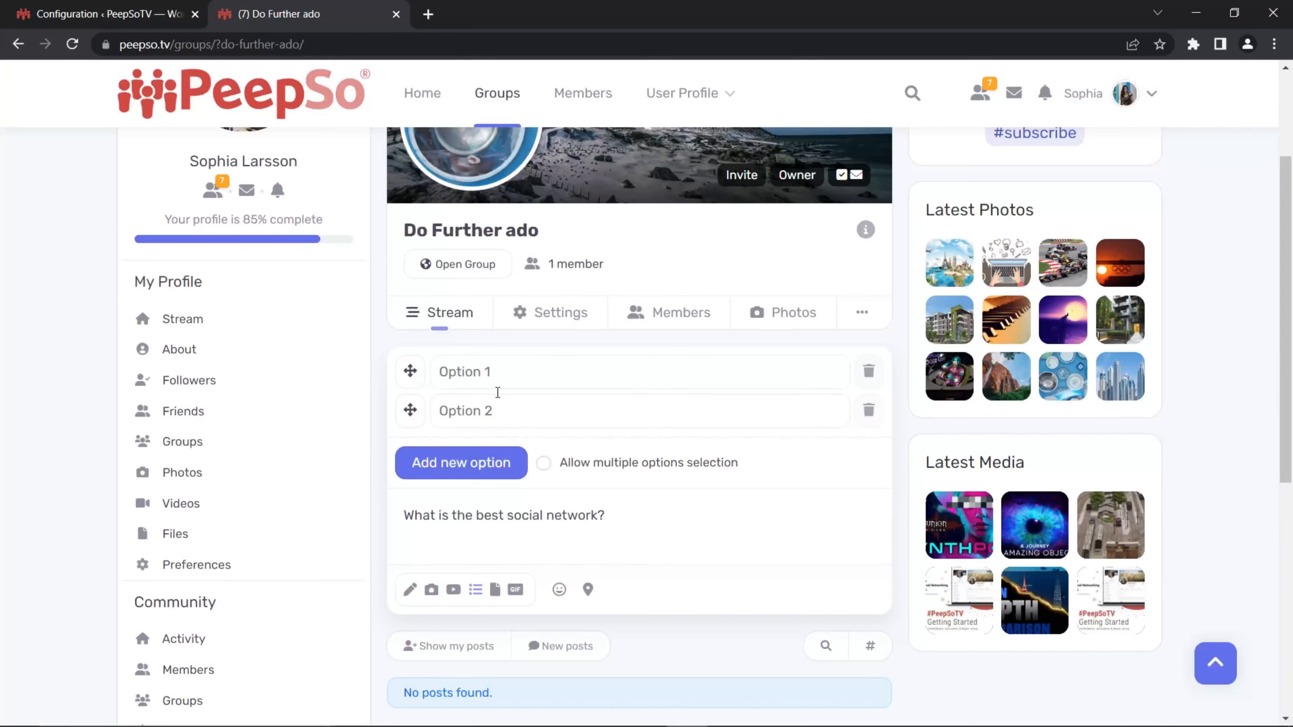
Step: Enter Facebook and Twitter as the first two poll options
left_click(541, 383)
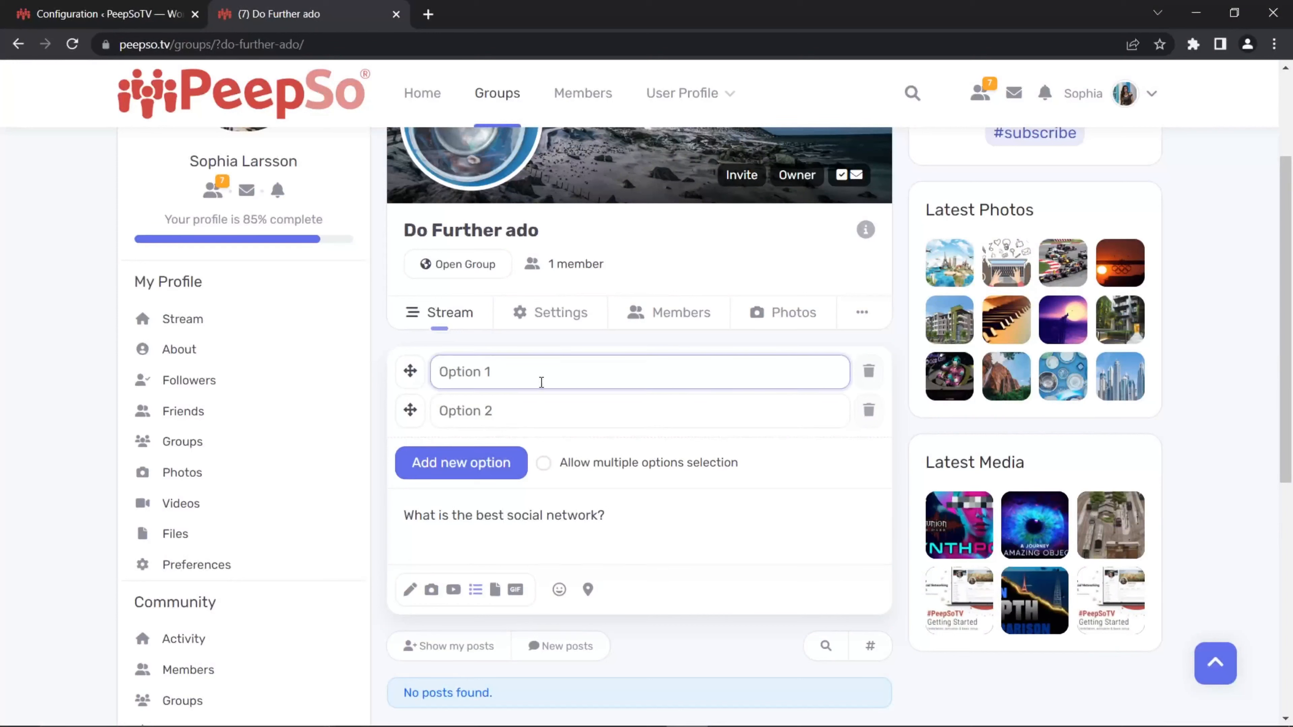
type("Facebook")
left_click(483, 412)
type("Twit")
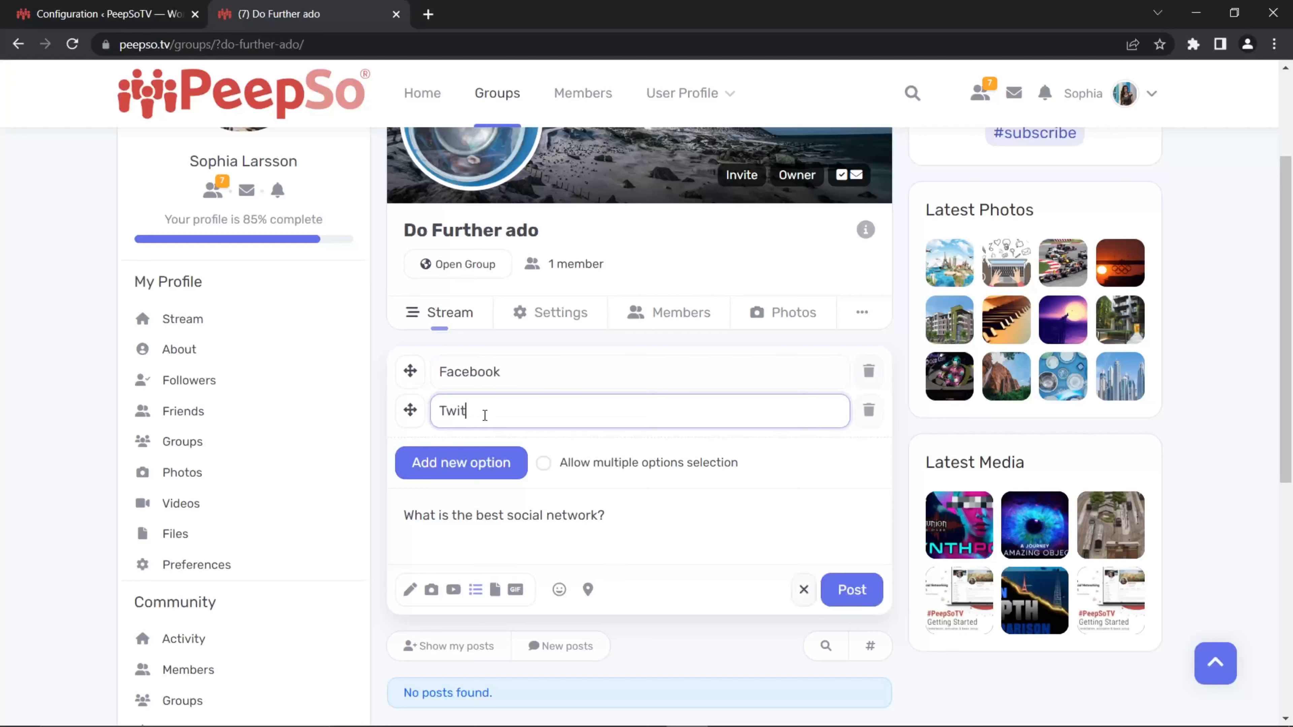
type("ter")
Step: Add TikTok and PeepSo as the third and fourth poll options
left_click(461, 464)
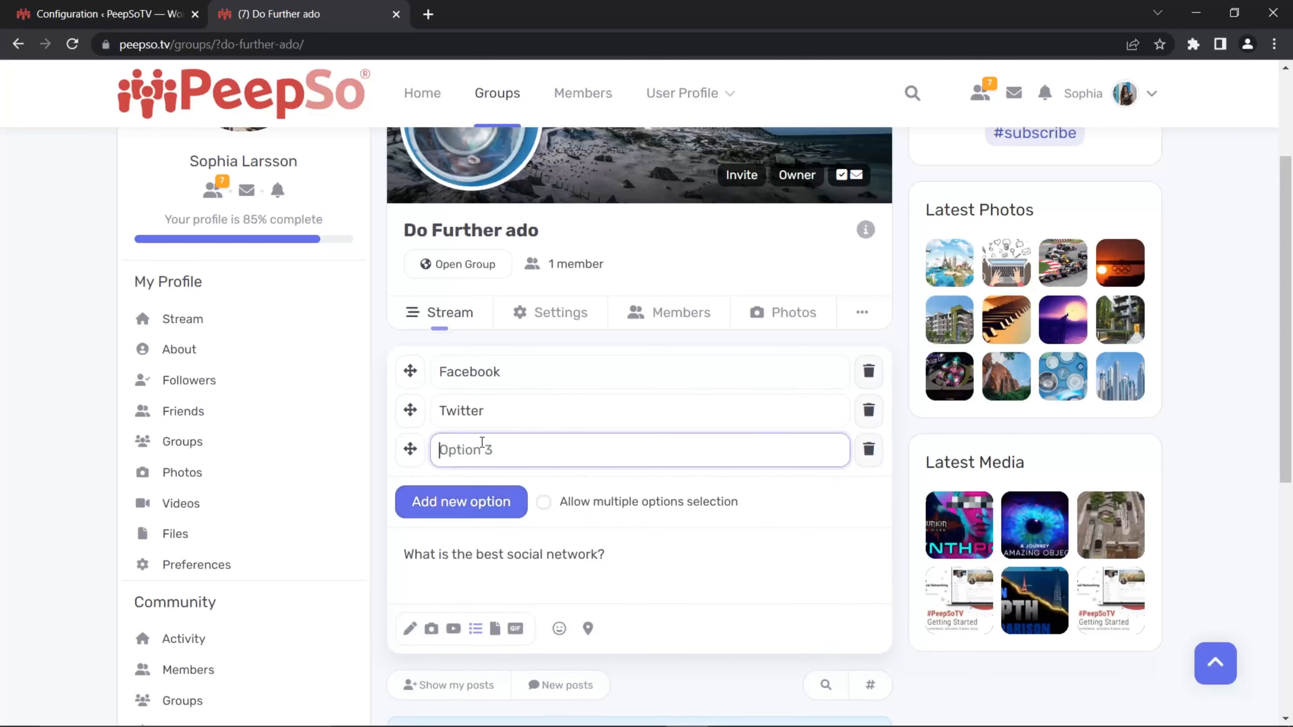
type("TikTok")
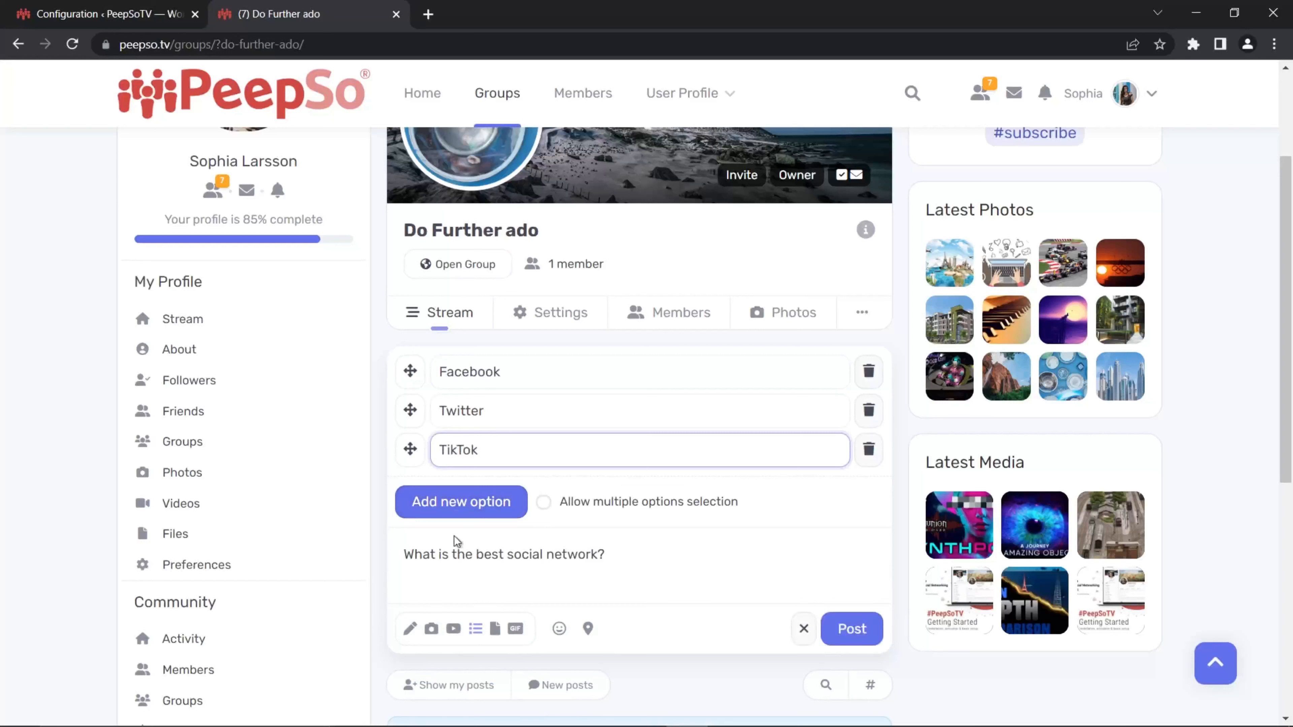
left_click(460, 506)
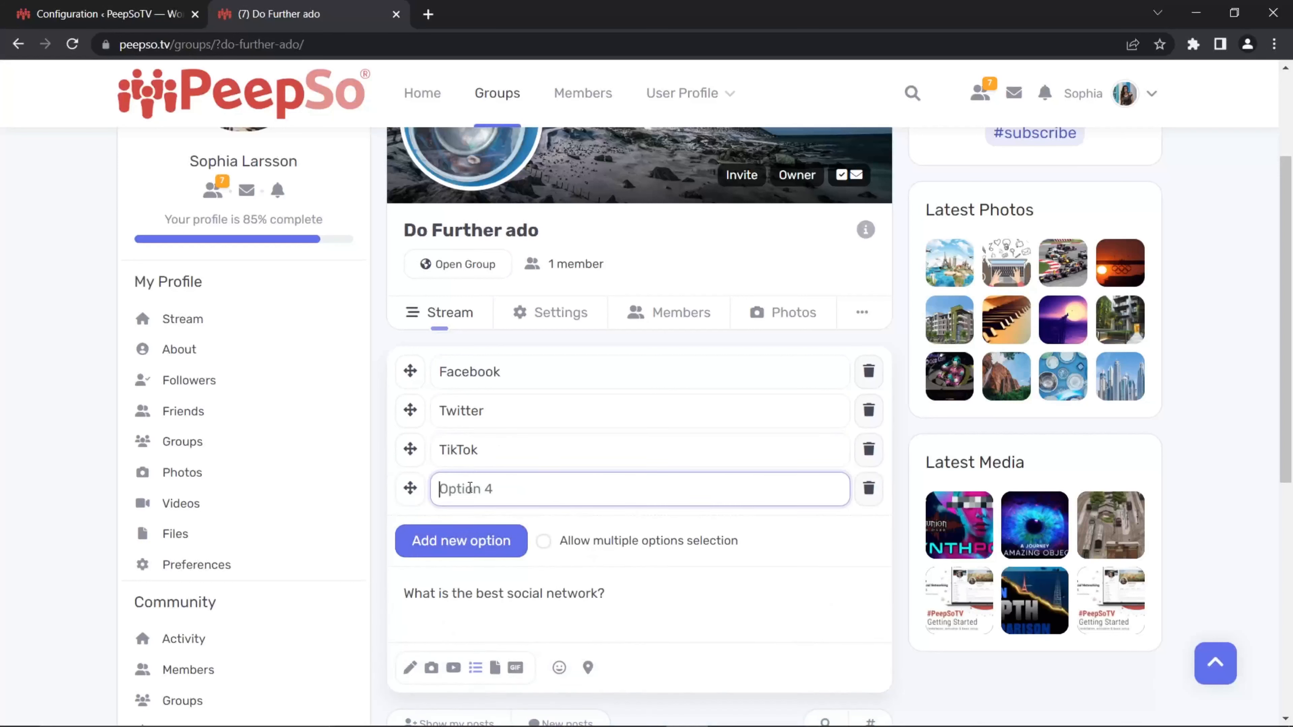
type("PeepSo")
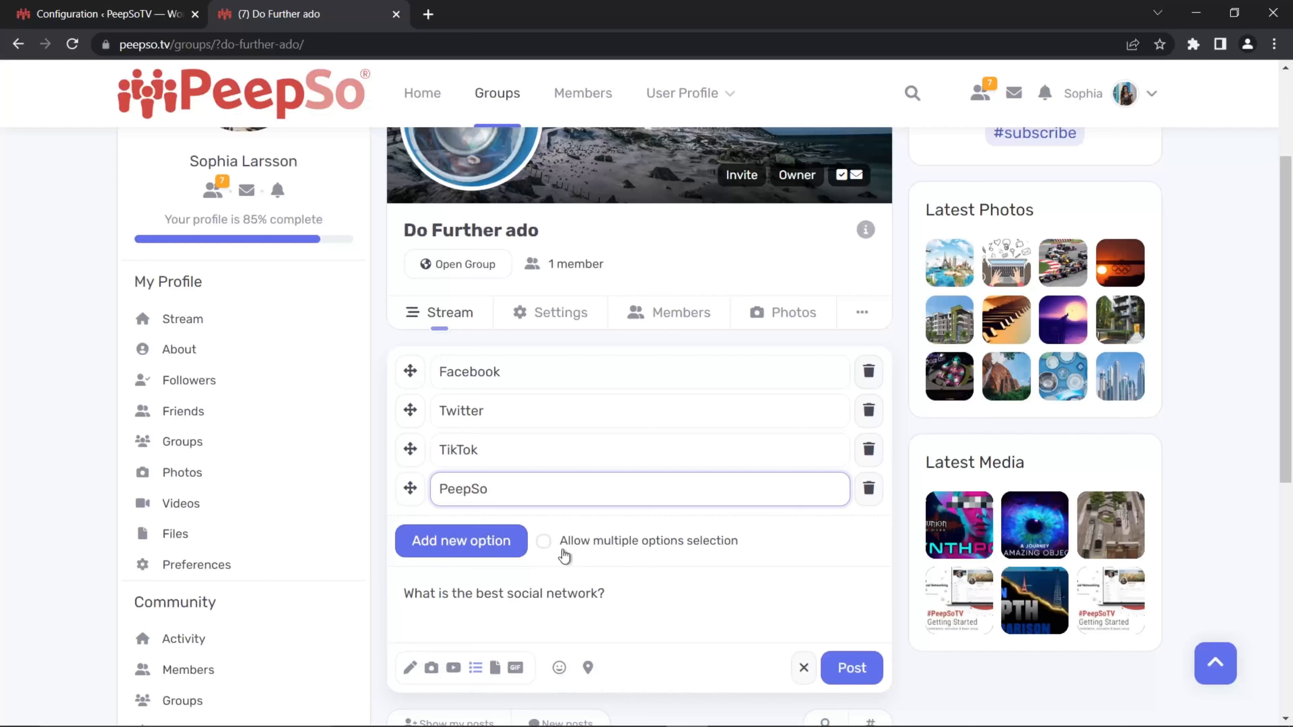
Step: Allow multiple options selection for the poll and publish the poll post
left_click(542, 540)
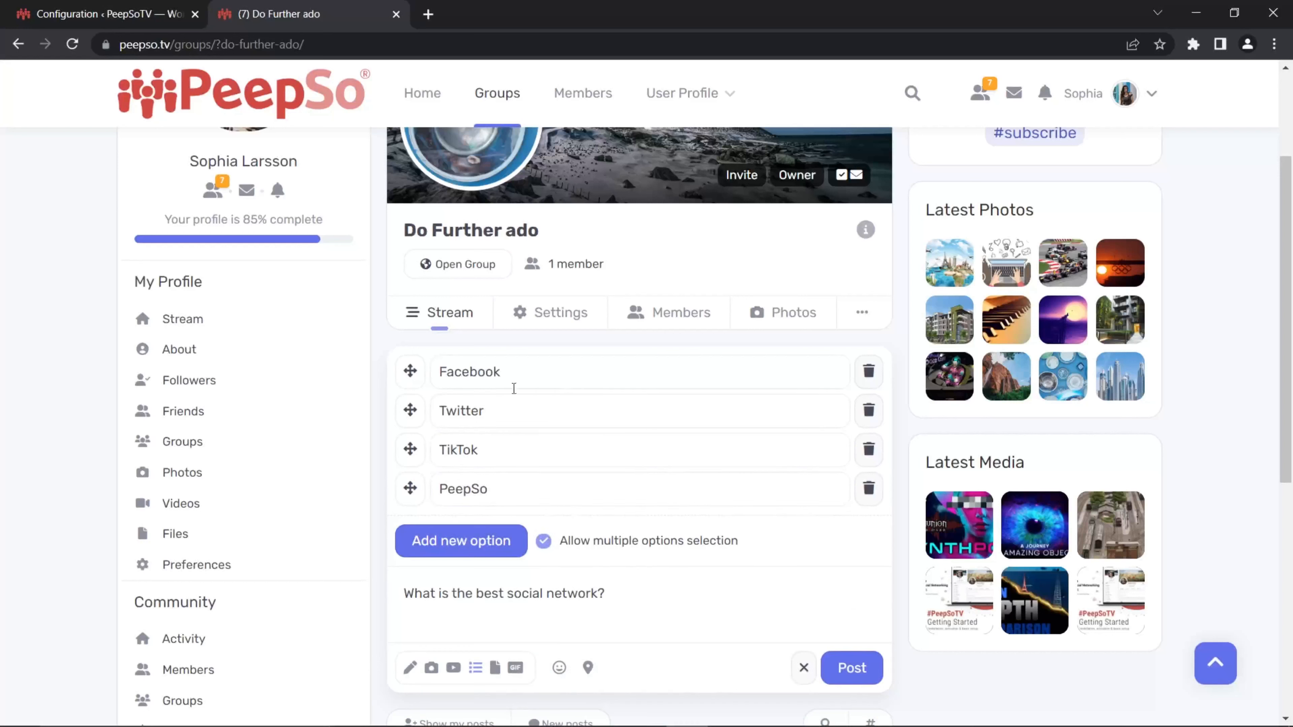
scroll(743, 532, "down", 2)
left_click(847, 584)
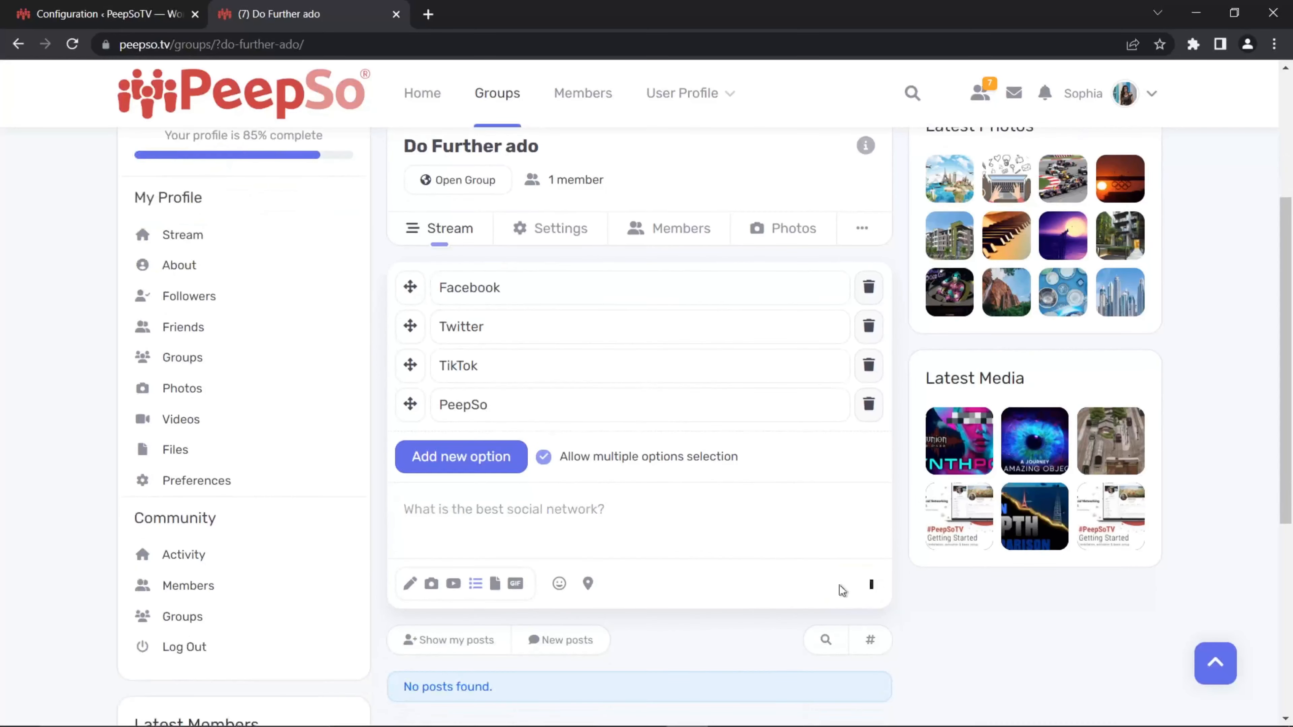
Step: Vote in the new poll by selecting Facebook, Twitter and PeepSo and submitting the votes
scroll(698, 517, "down", 2)
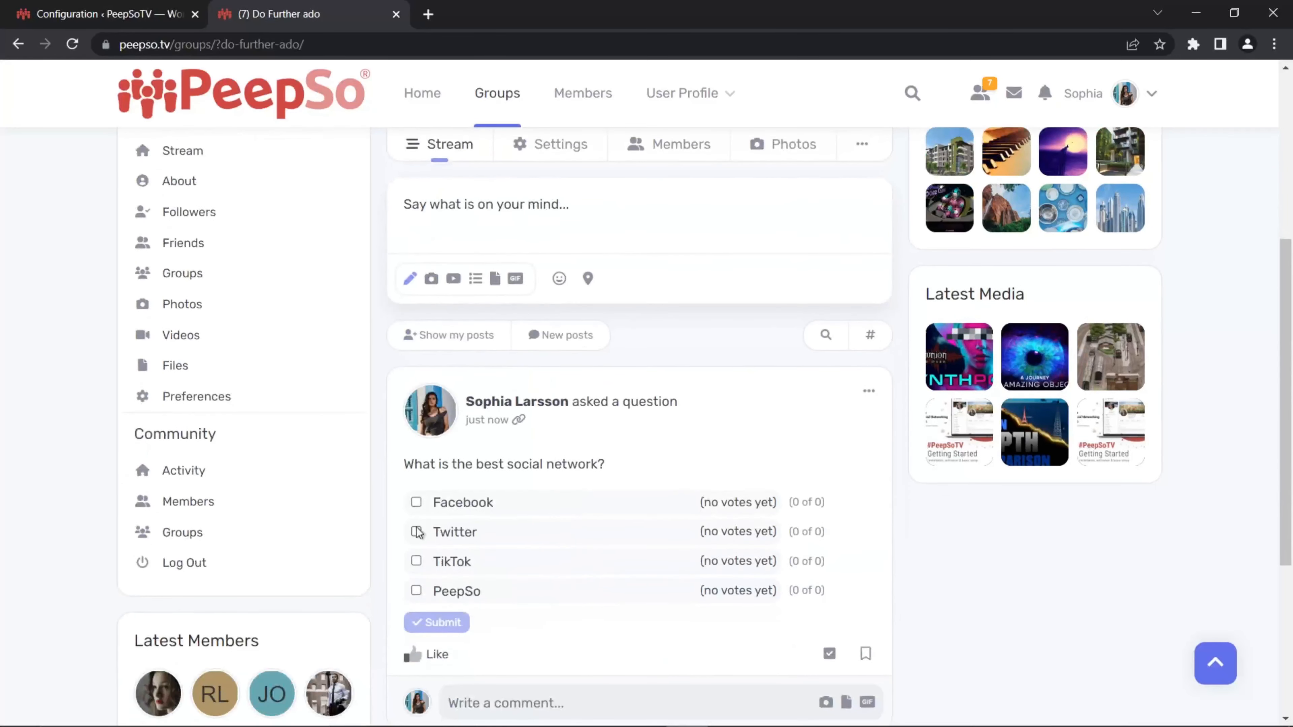
scroll(488, 502, "down", 2)
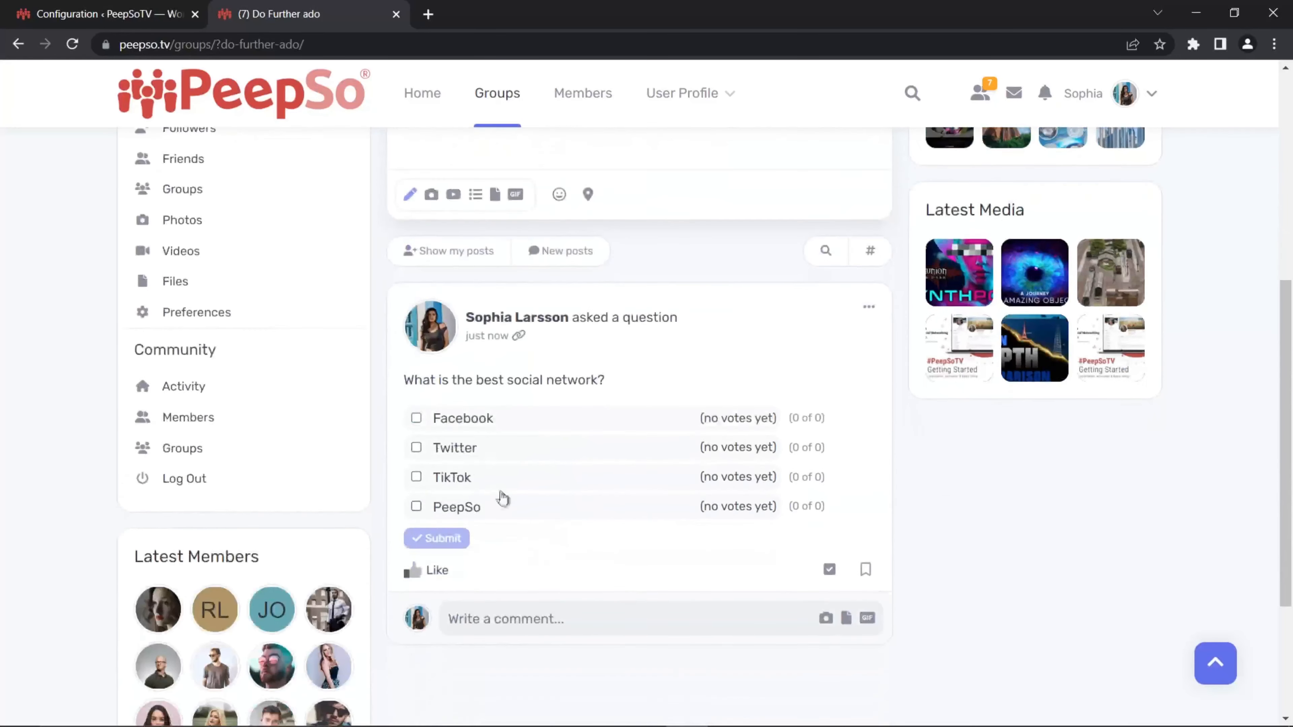
left_click(416, 418)
scroll(419, 420, "down", 1)
left_click(416, 368)
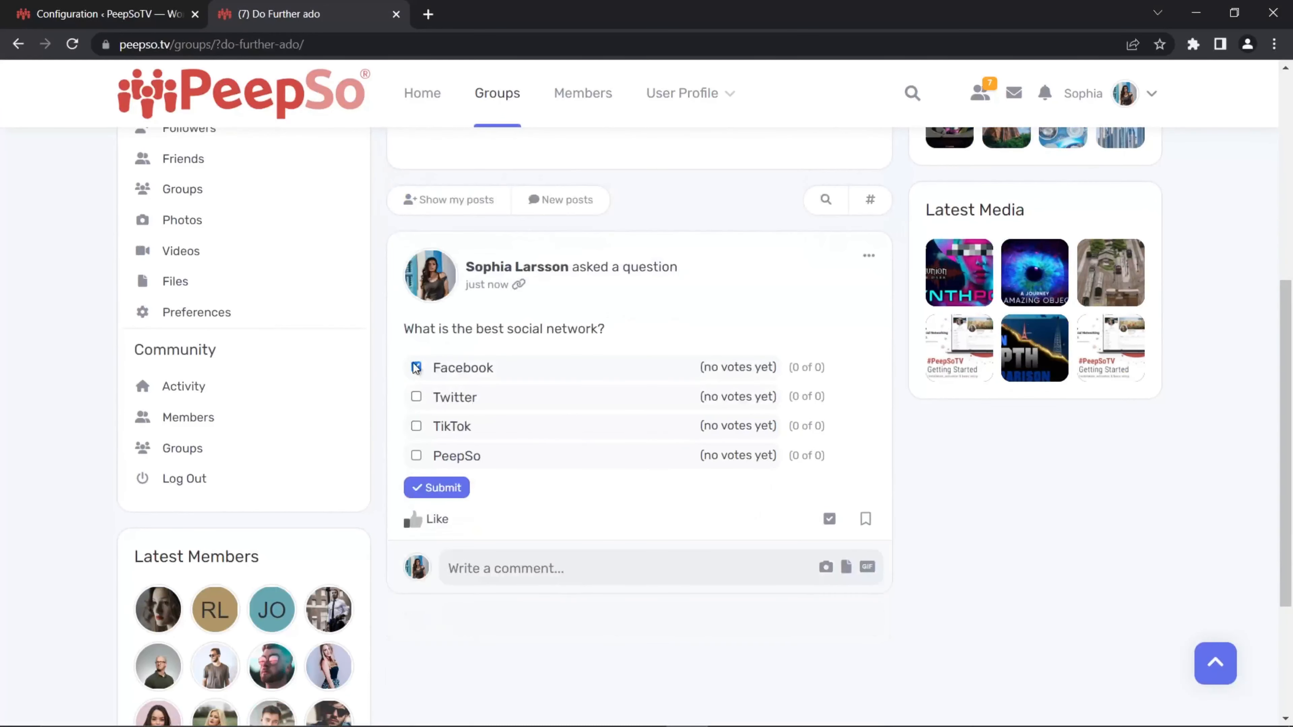
left_click(417, 455)
left_click(416, 396)
left_click(417, 366)
left_click(445, 490)
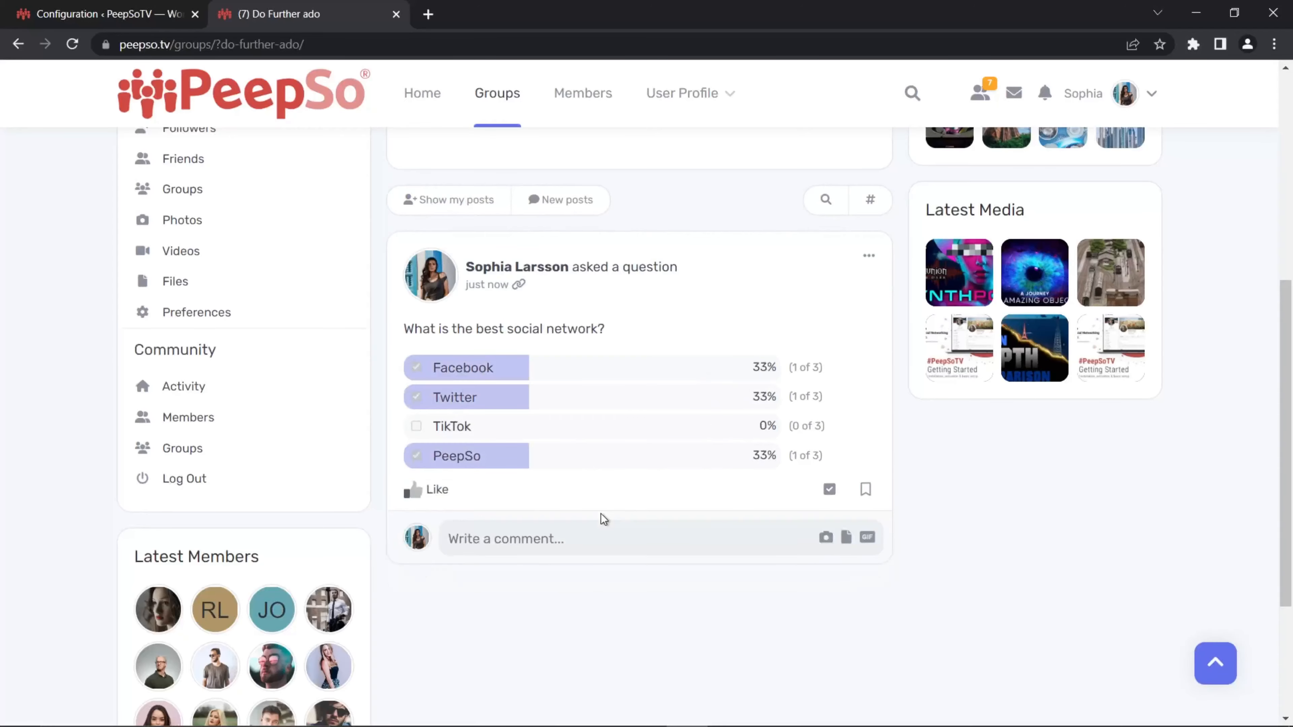
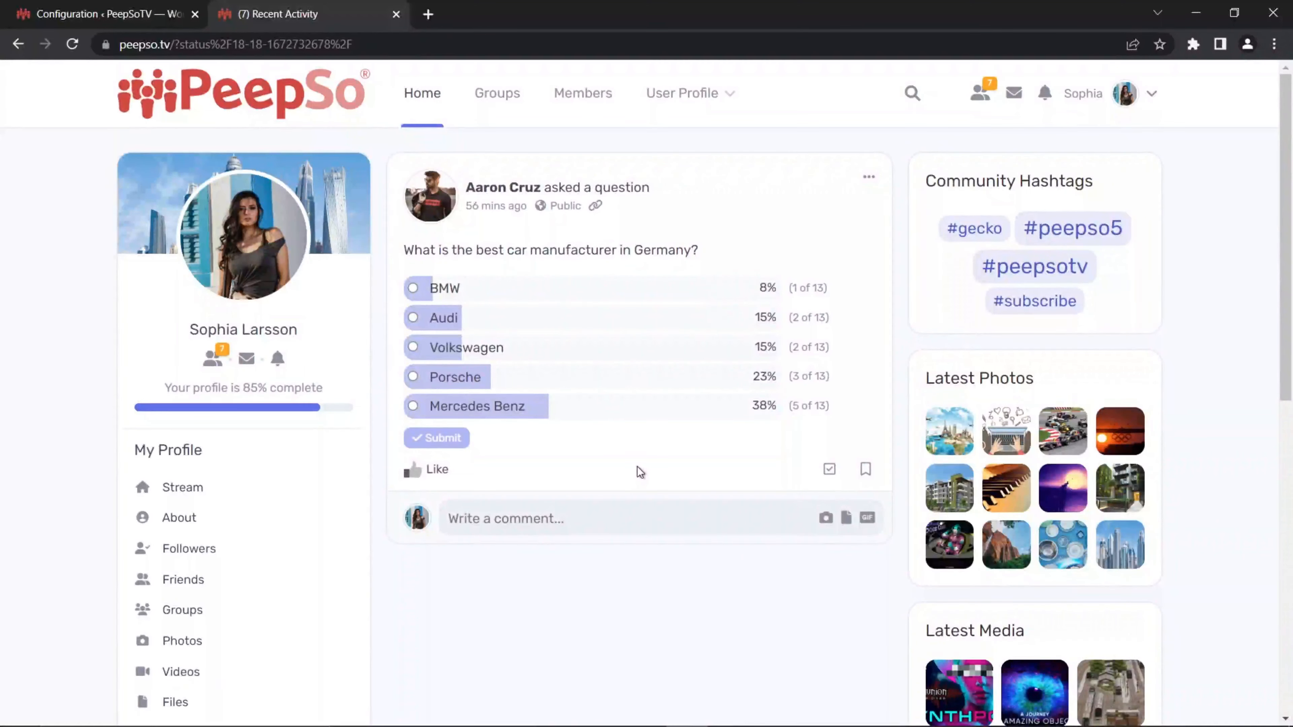
Step: In the poll configuration, set Sort results by votes to Descending
left_click(66, 23)
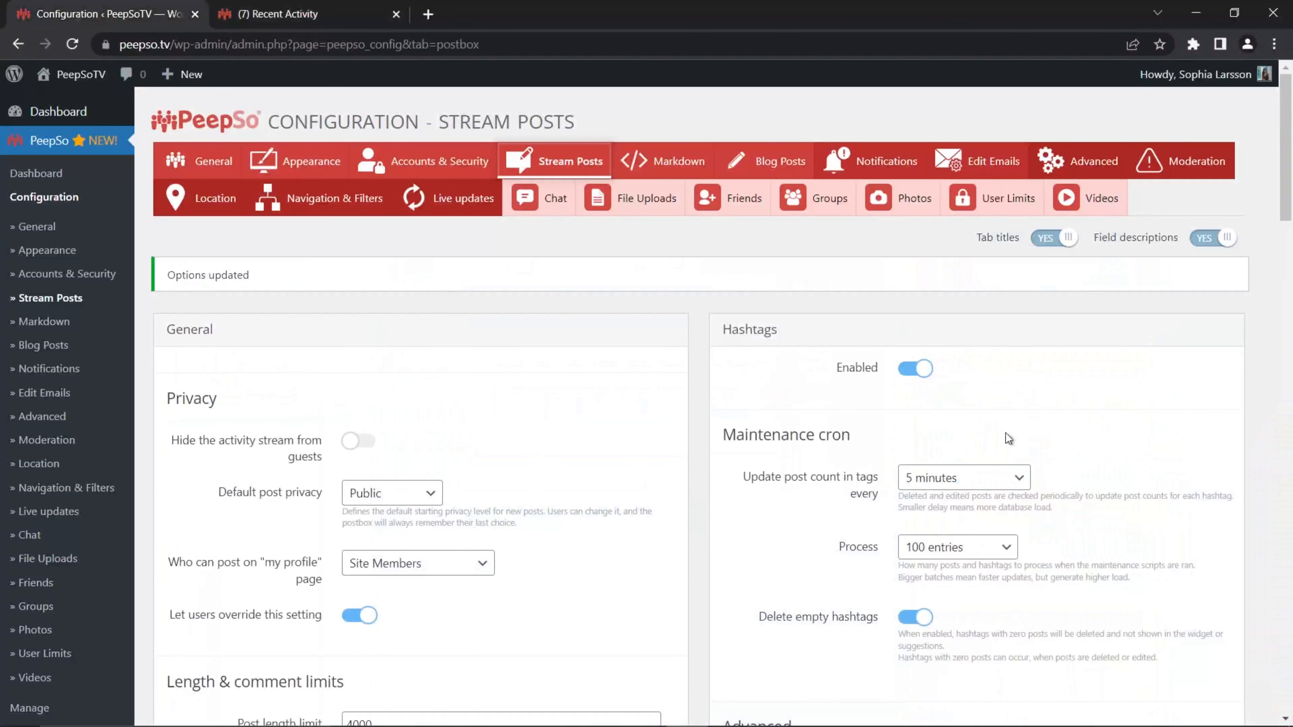
scroll(1004, 432, "down", 8)
scroll(1001, 425, "down", 15)
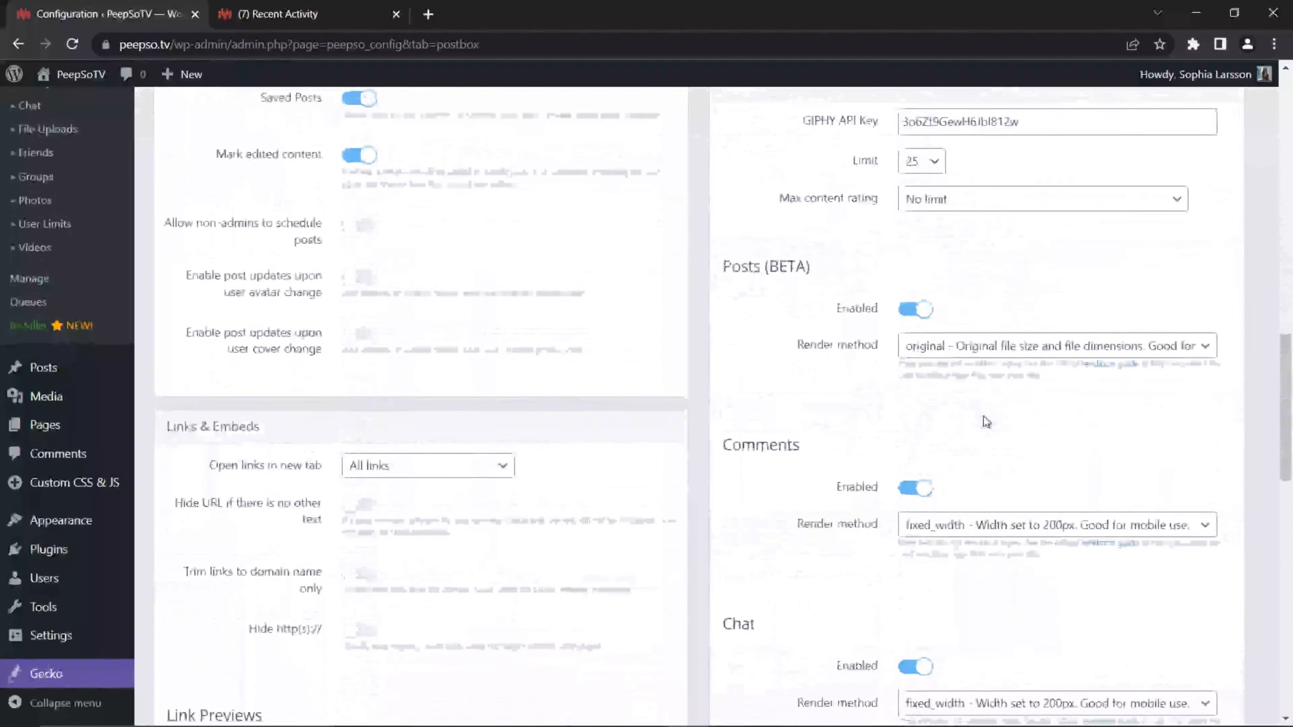
scroll(986, 422, "down", 3)
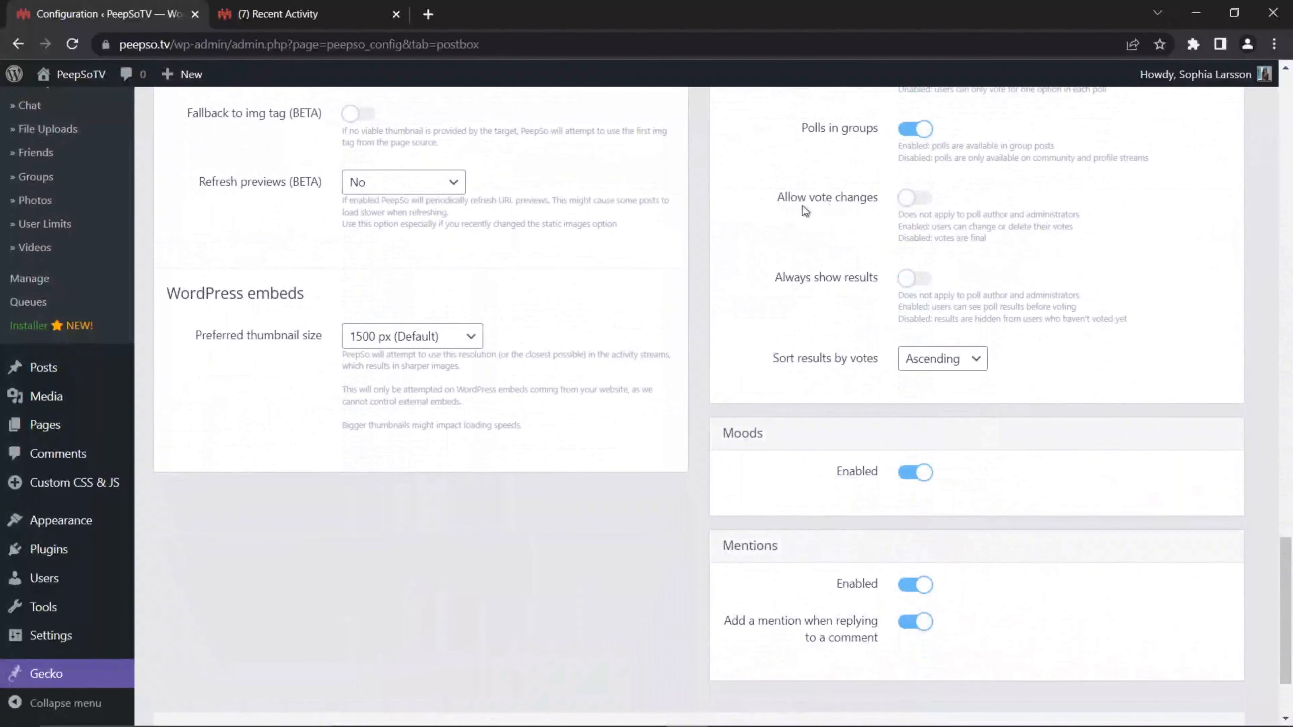
left_click(974, 359)
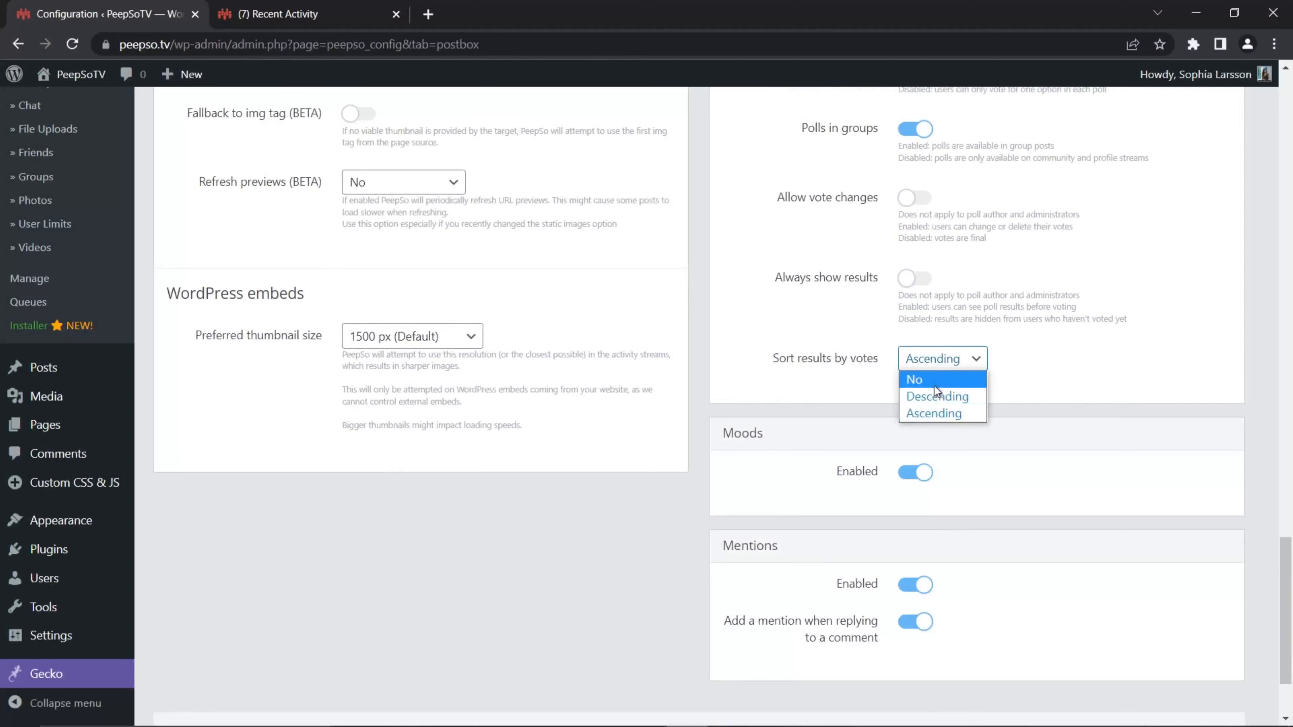
left_click(957, 395)
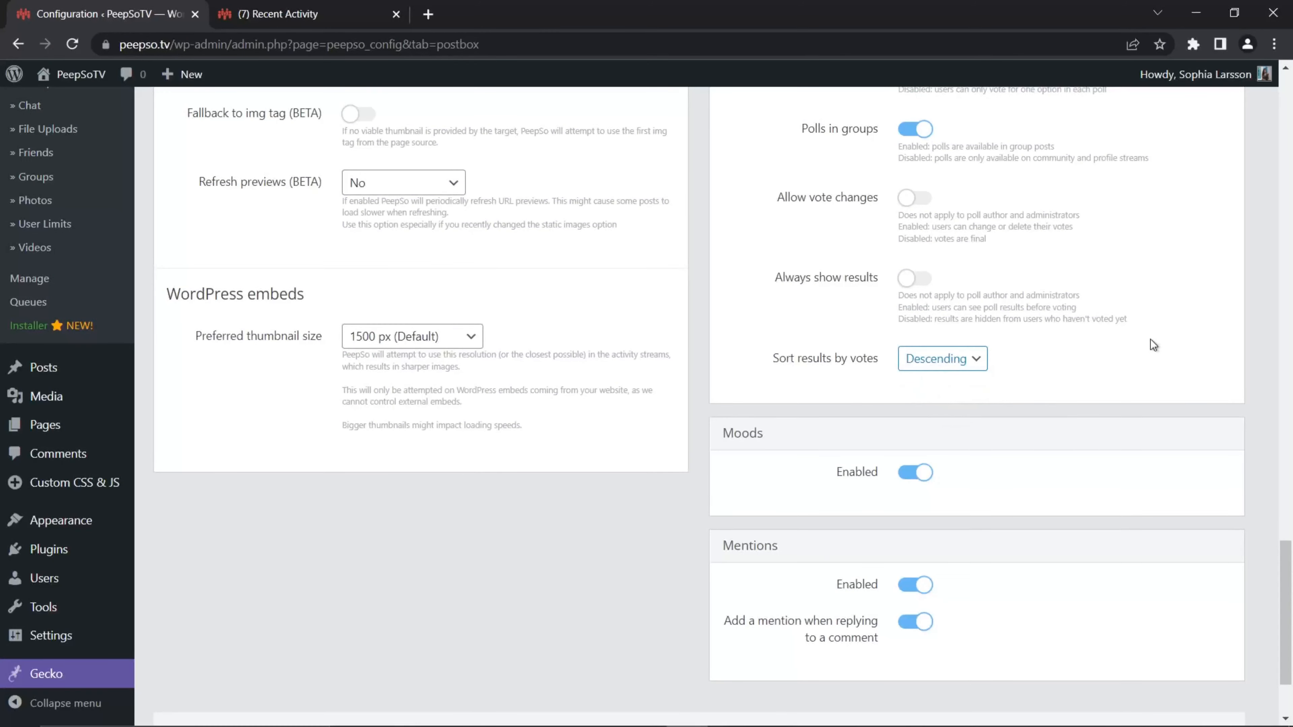
Step: Enable Allow vote changes for polls and save the settings
scroll(1135, 349, "up", 1)
scroll(1069, 410, "up", 1)
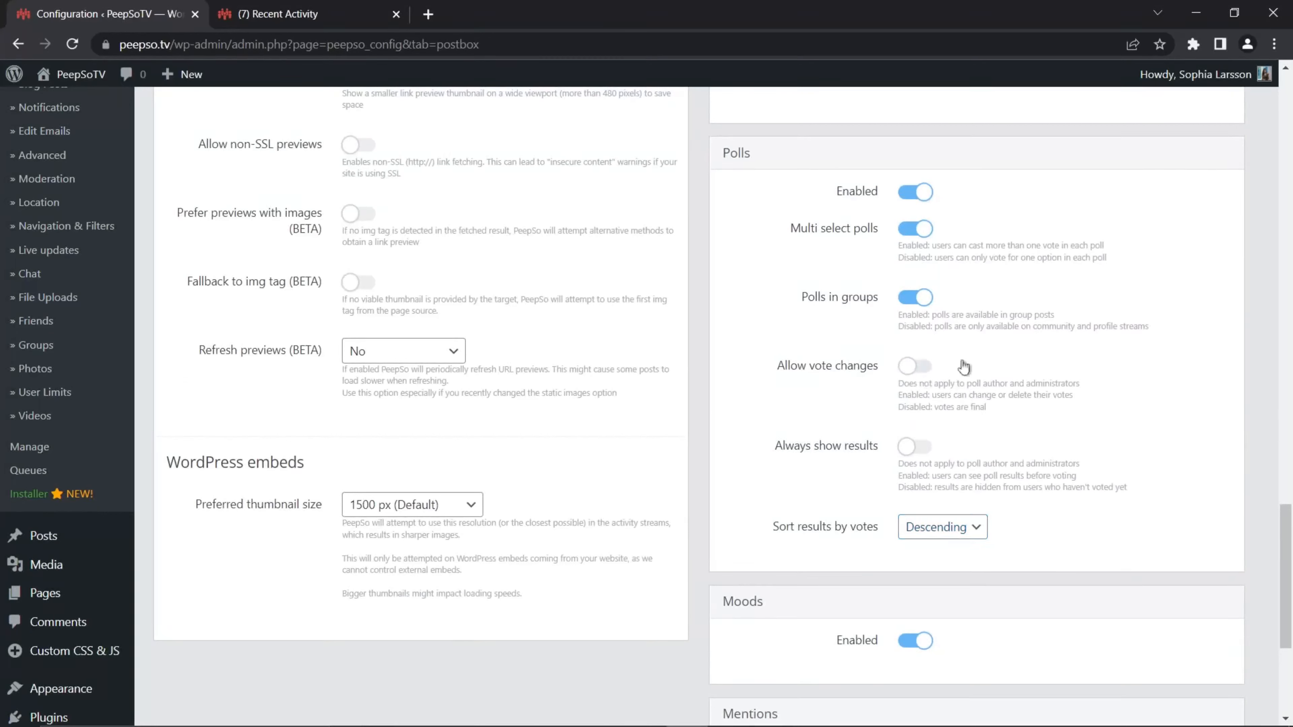
left_click(929, 373)
scroll(704, 527, "down", 5)
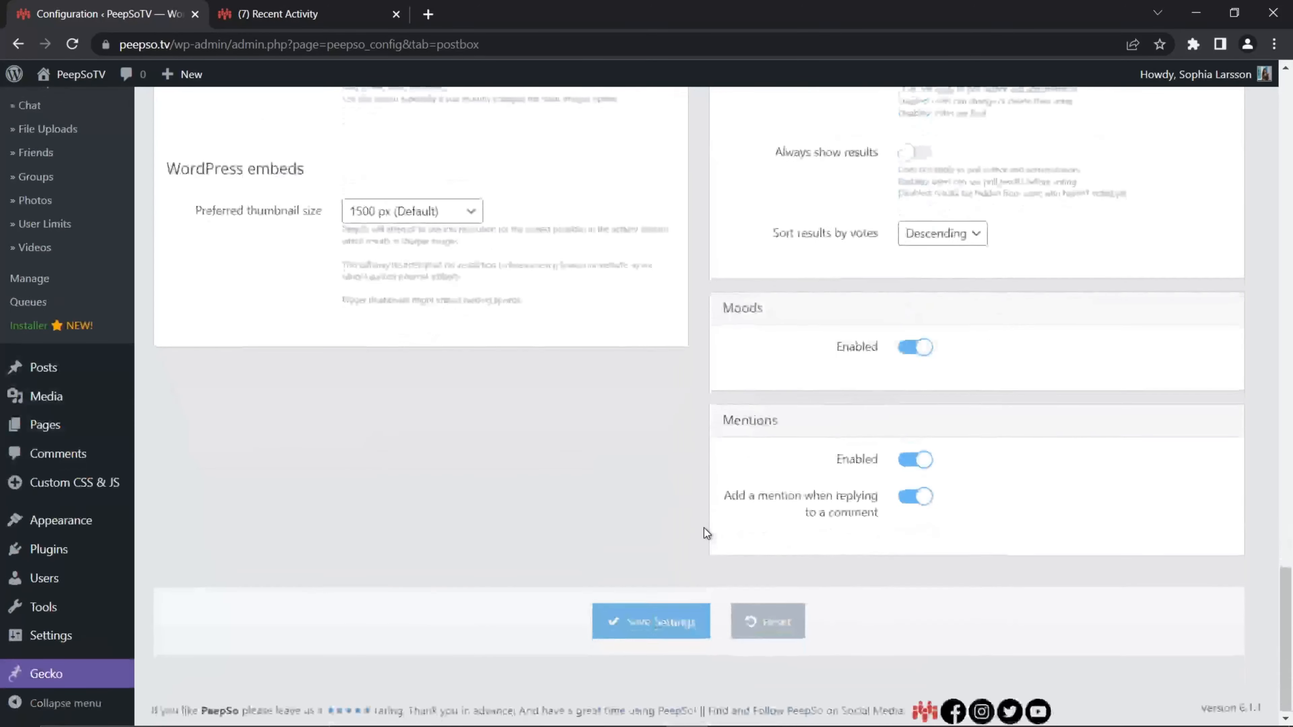
scroll(704, 528, "up", 4)
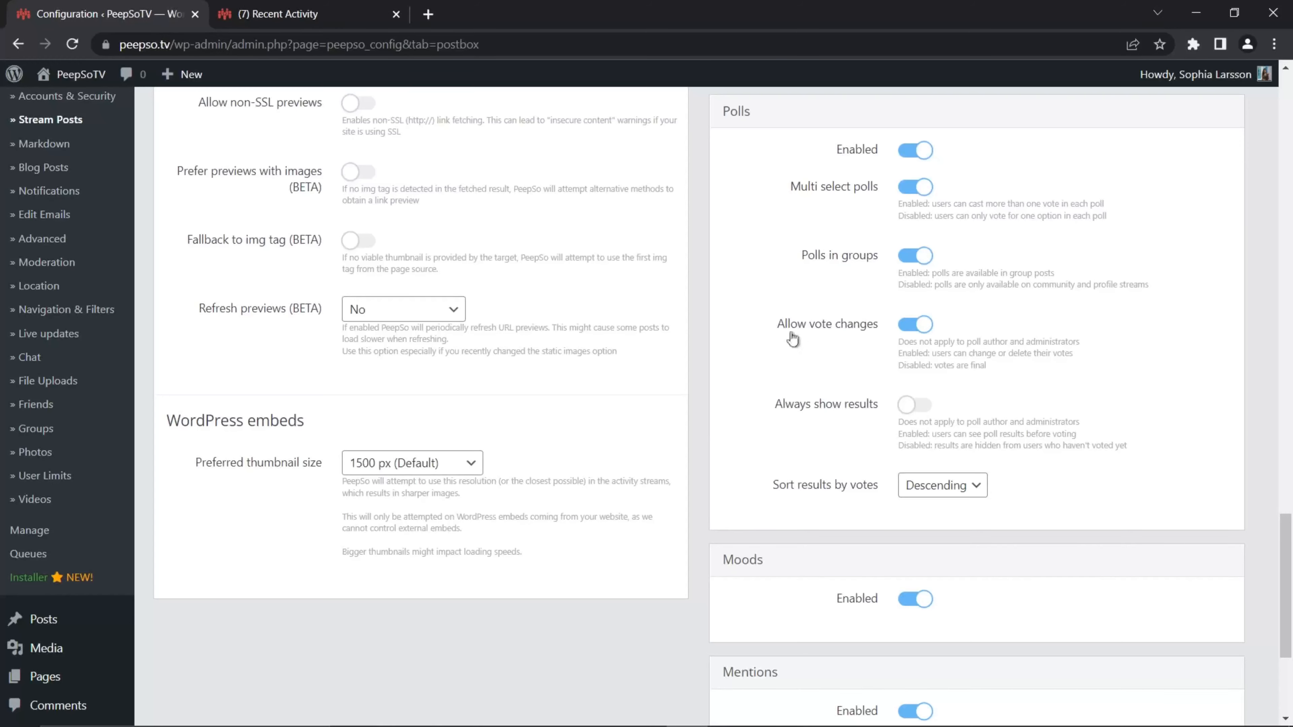
scroll(727, 387, "down", 5)
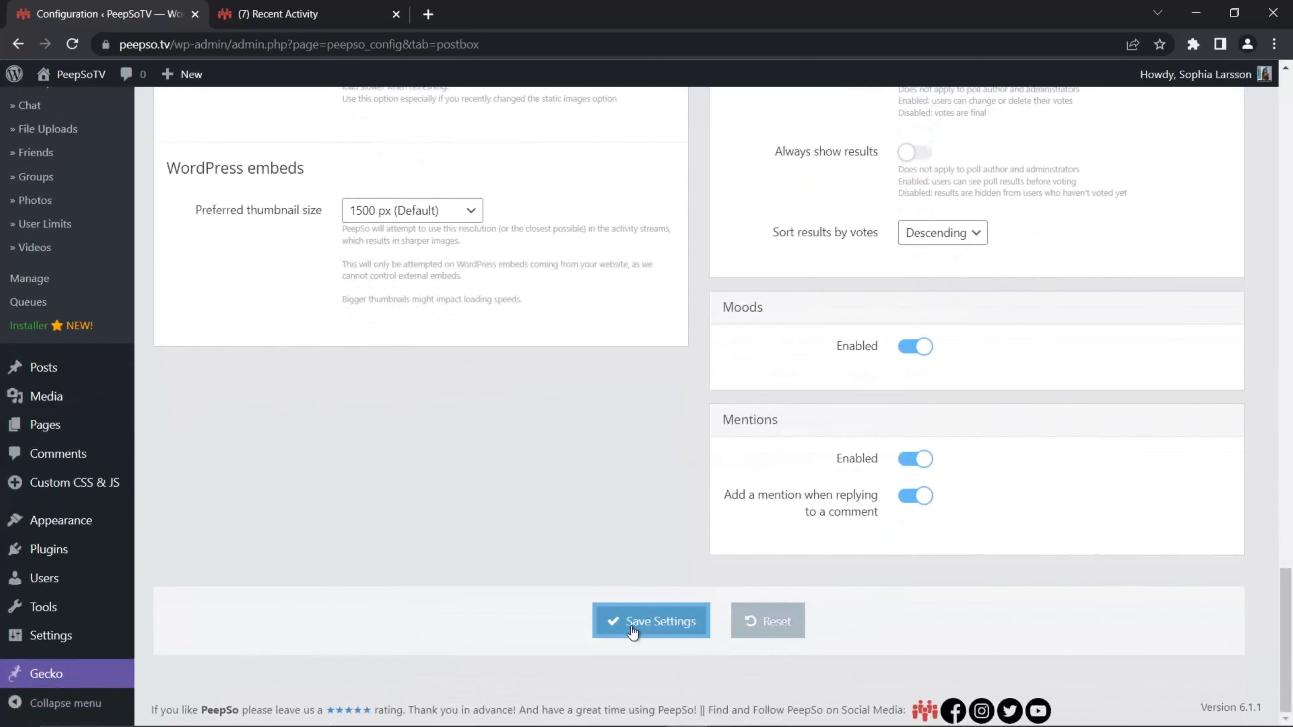
left_click(682, 621)
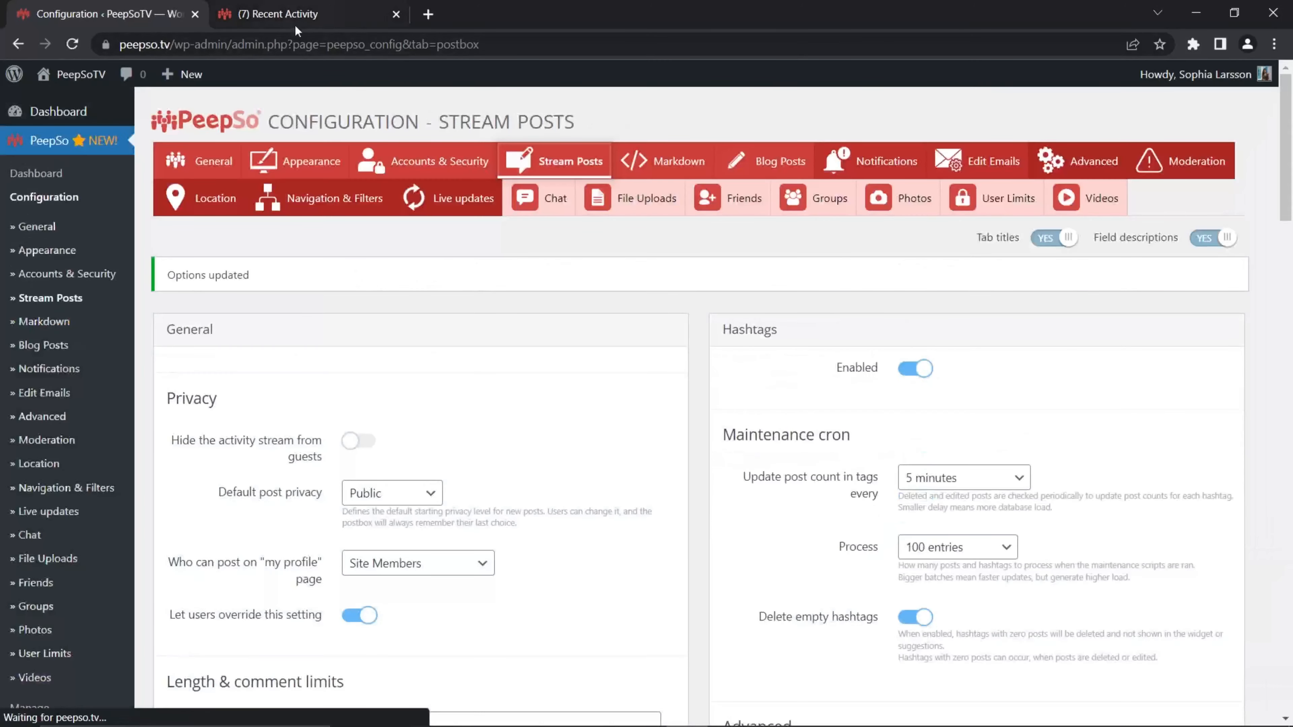
Step: Reload the activity stream and vote for Volkswagen in the car manufacturer poll
left_click(294, 21)
left_click(72, 44)
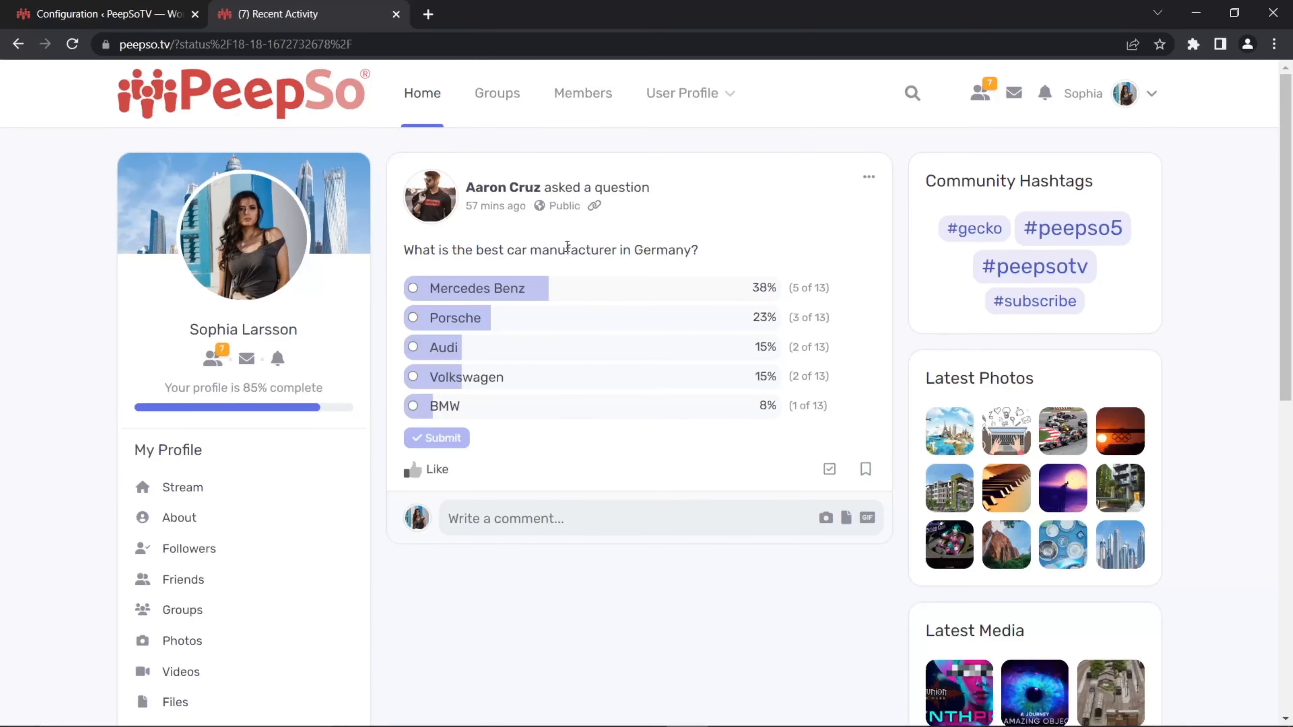
left_click(868, 179)
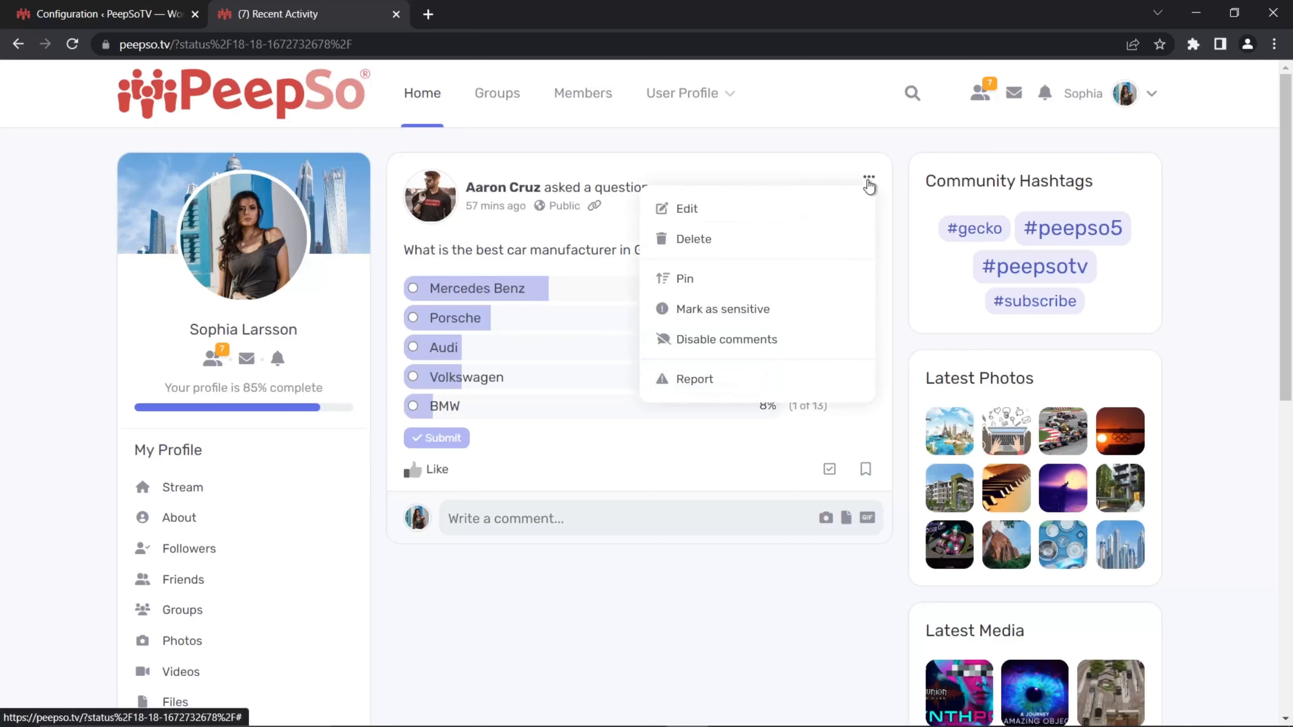
left_click(682, 469)
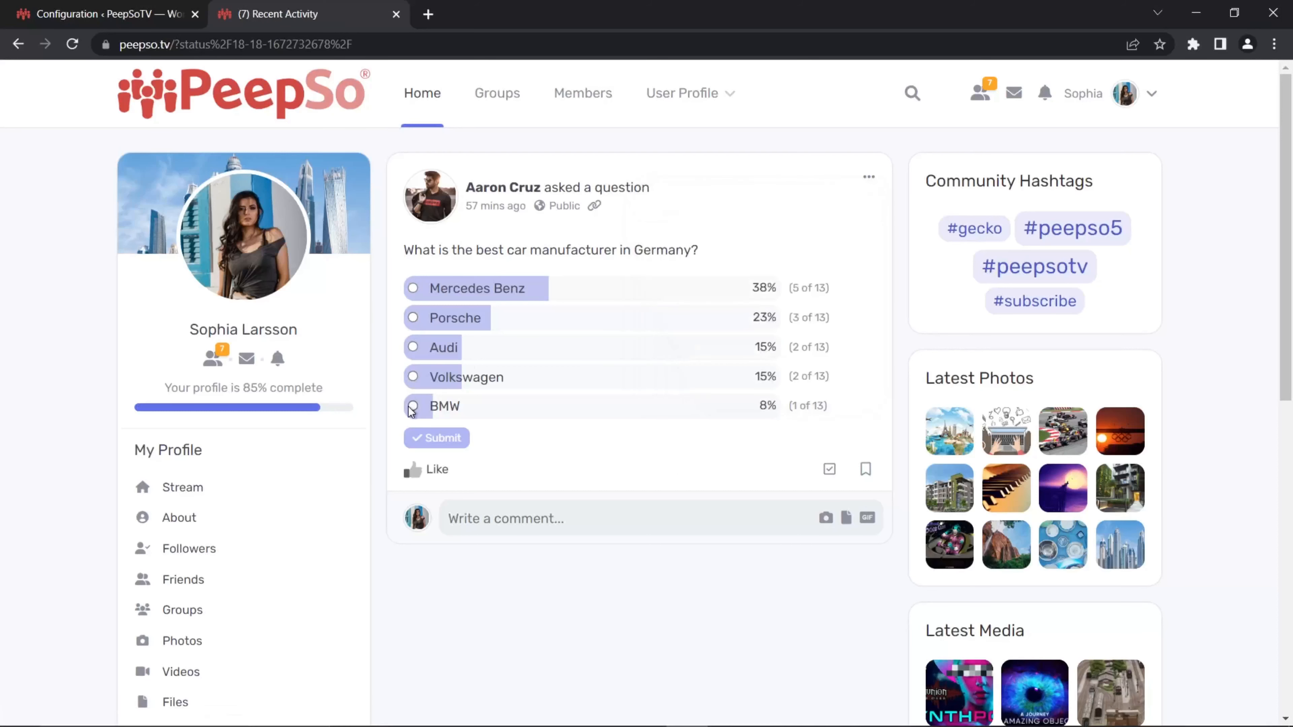
left_click(412, 377)
left_click(437, 438)
Step: Remove the vote from the car manufacturer poll using Change Vote and Unvote
left_click(867, 177)
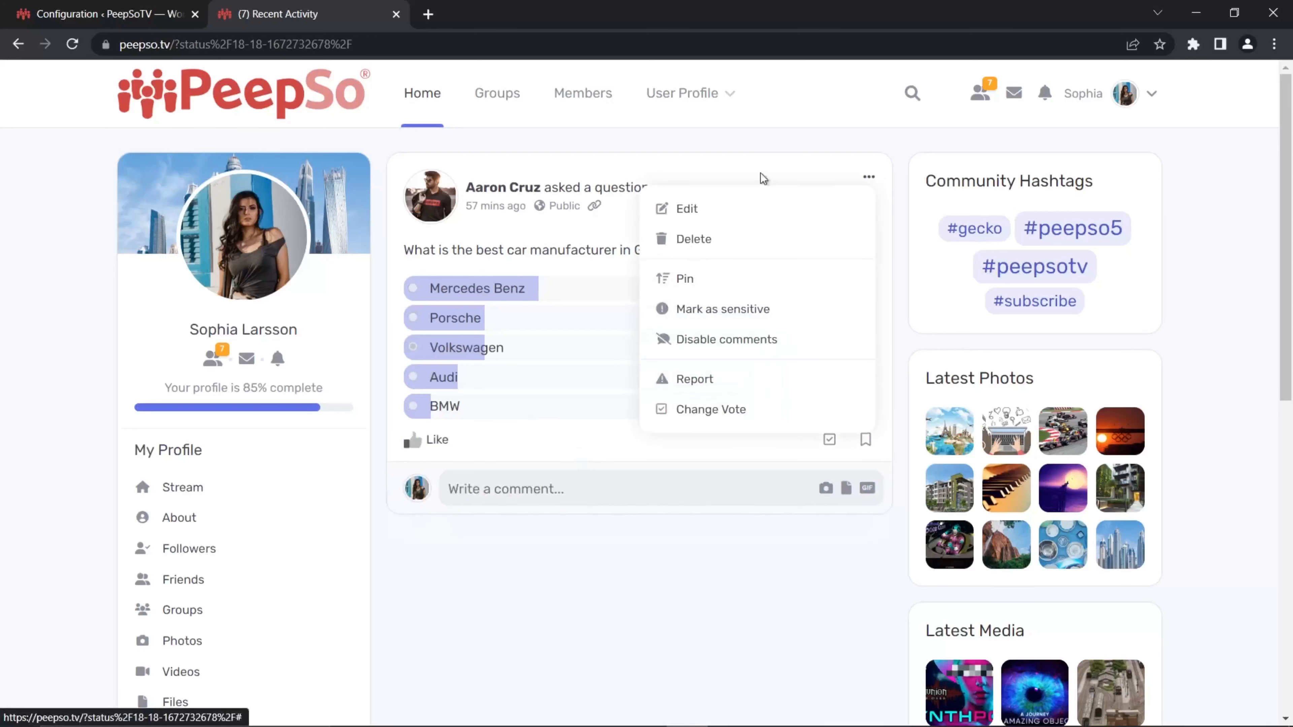
left_click(868, 177)
left_click(867, 178)
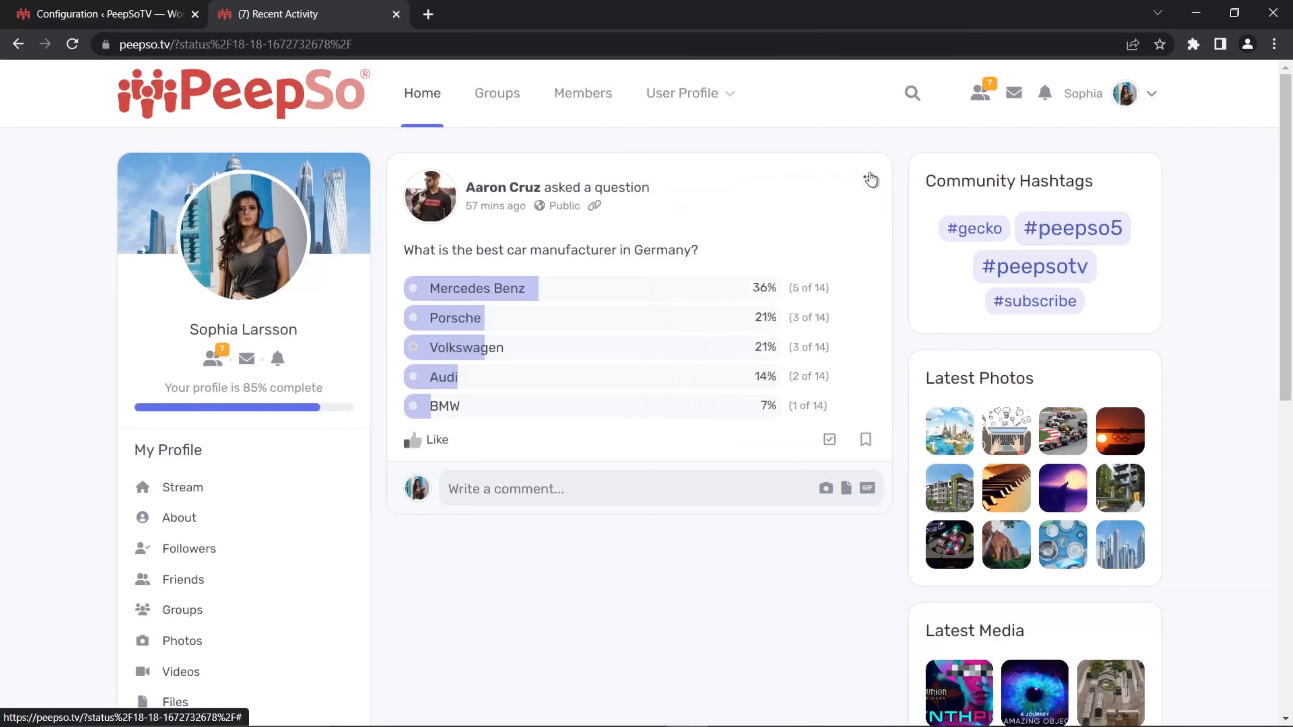
left_click(873, 180)
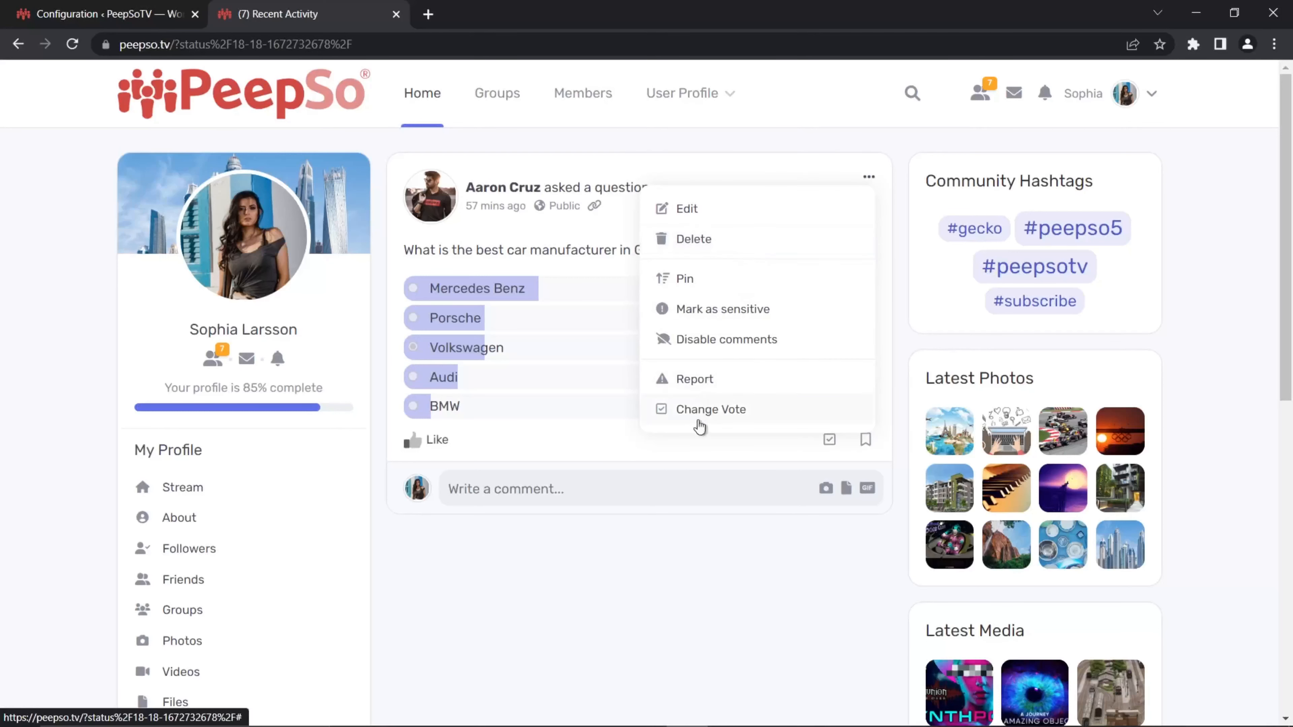
left_click(711, 414)
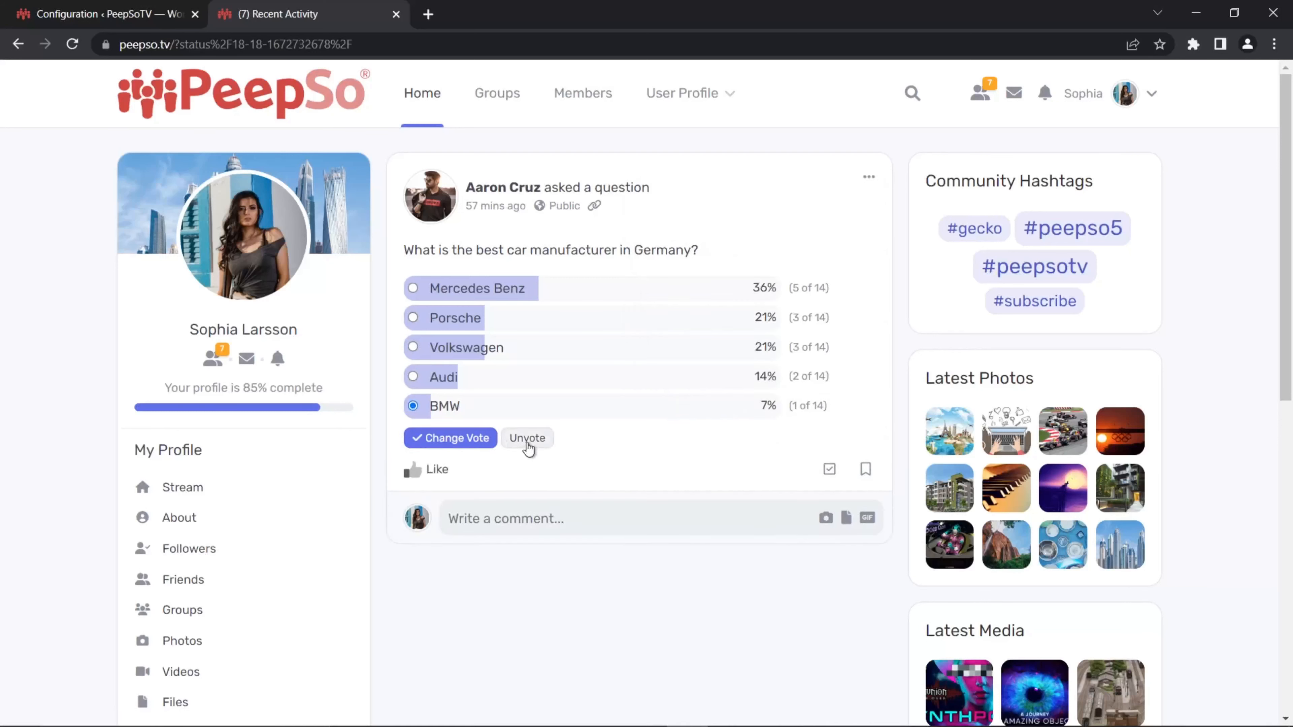
left_click(538, 440)
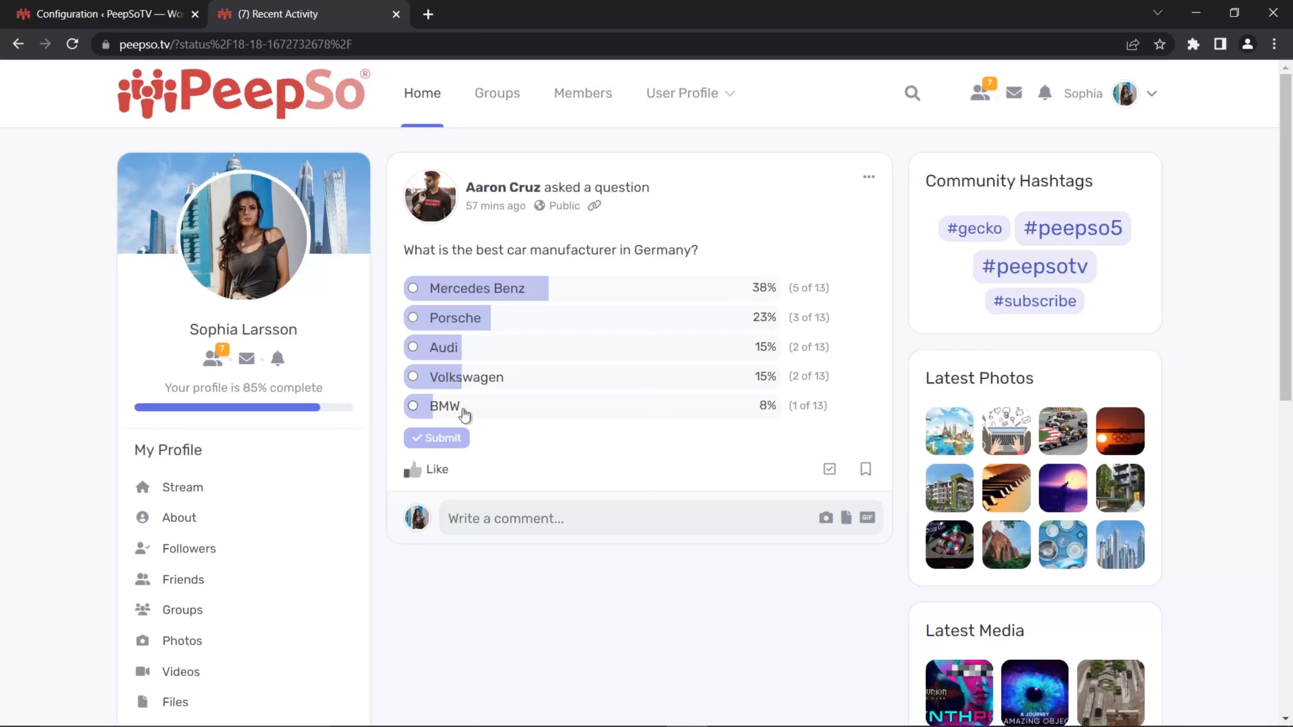
Step: Vote for BMW in the car manufacturer poll and submit
left_click(418, 407)
left_click(436, 439)
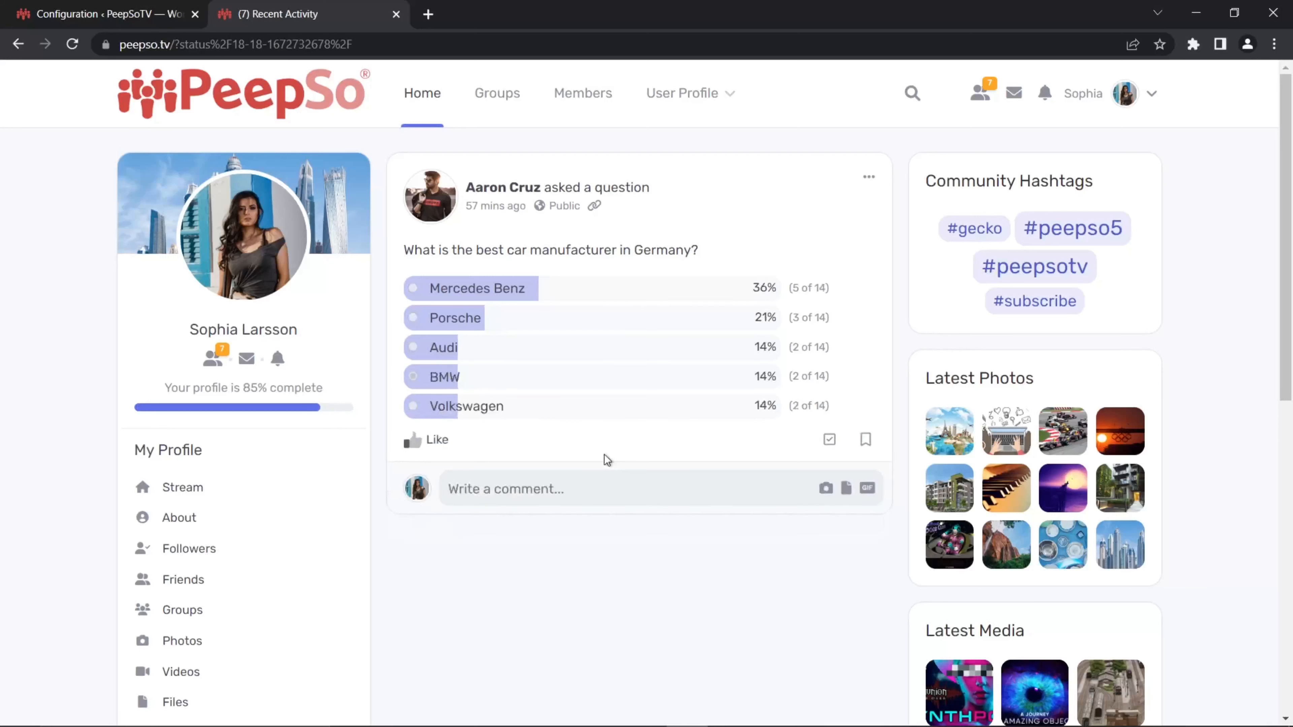
Step: Change the poll vote to Audi through the post's Change Vote option
left_click(868, 176)
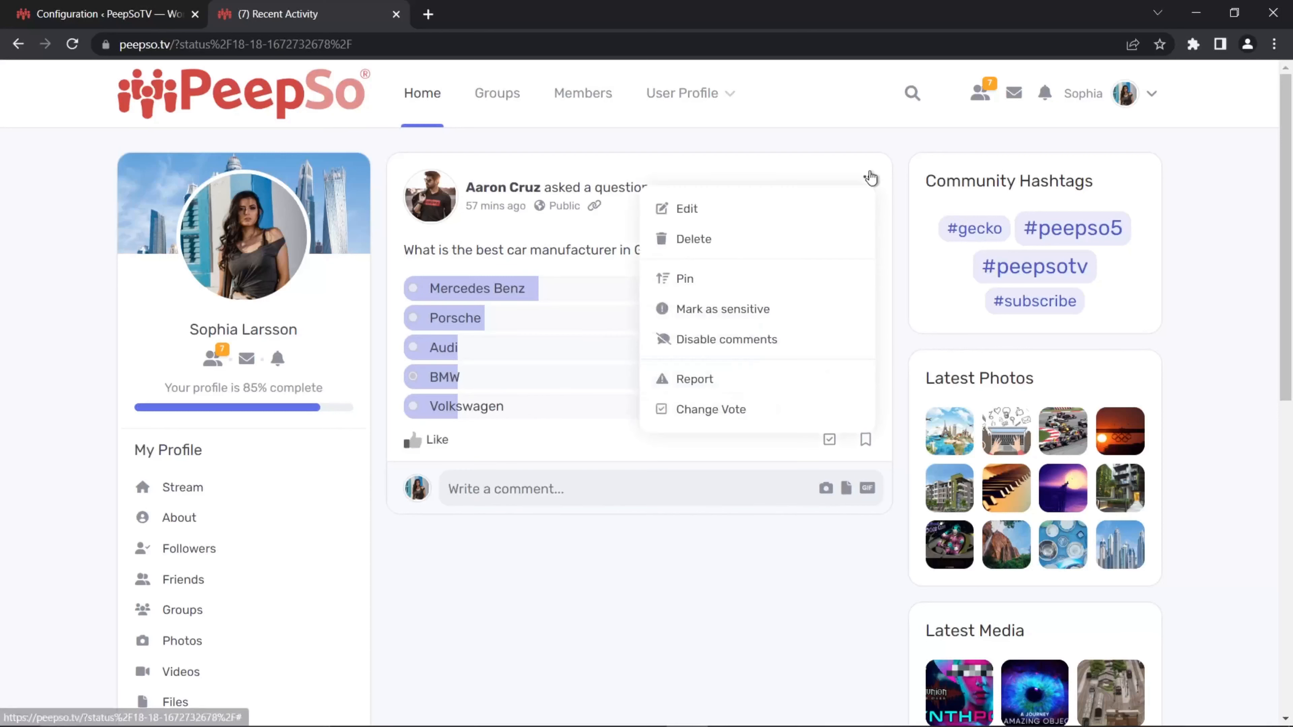
left_click(681, 410)
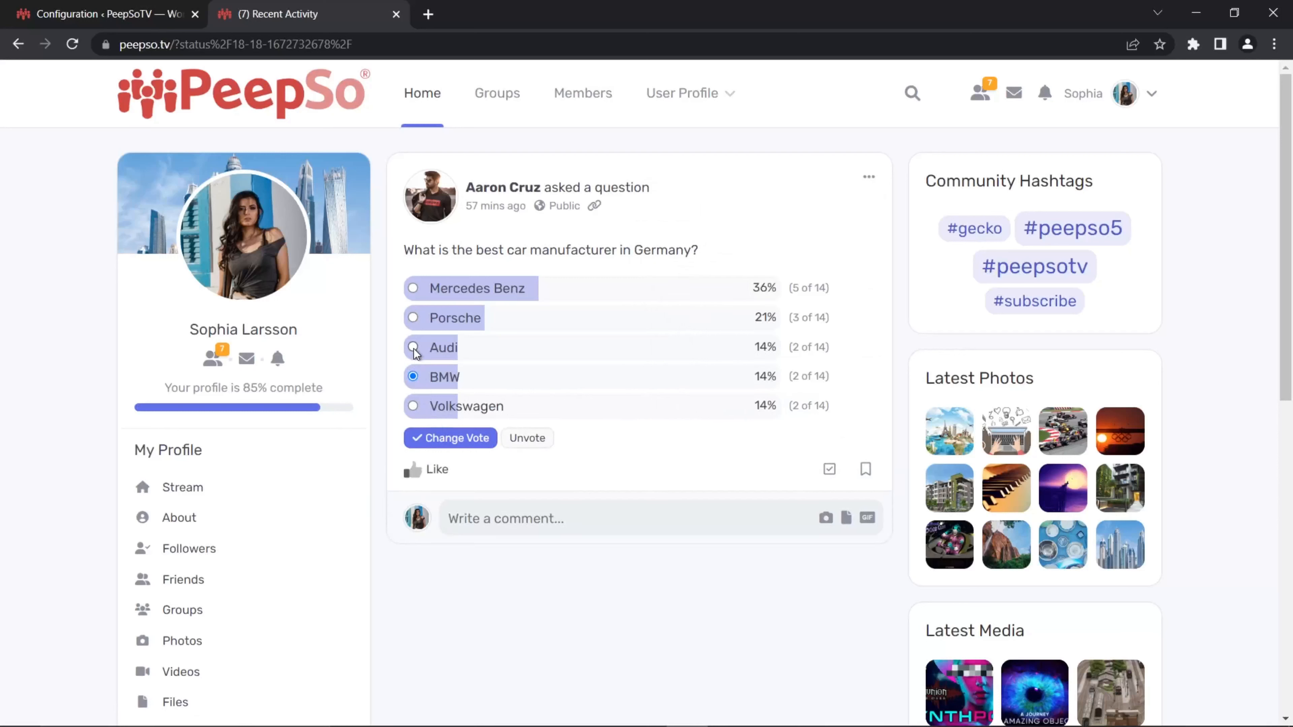
left_click(456, 438)
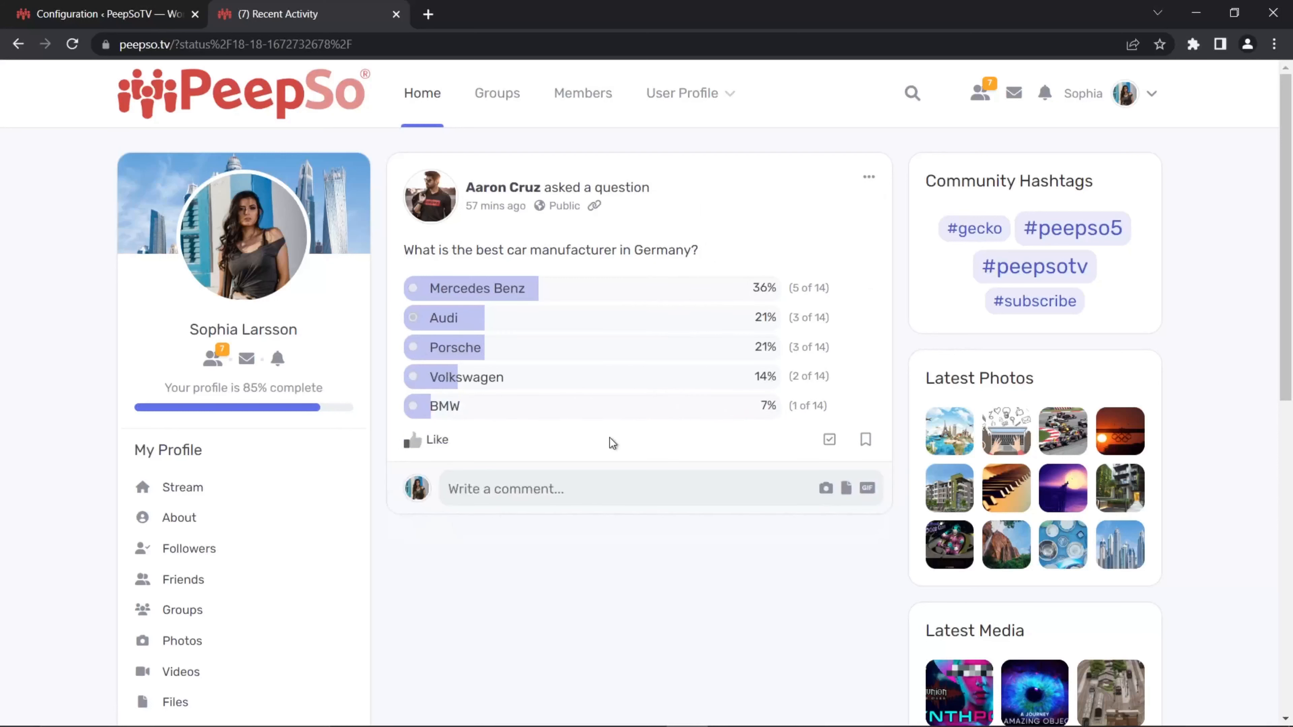
Step: Change the poll vote to Porsche through the post's Change Vote option
left_click(868, 177)
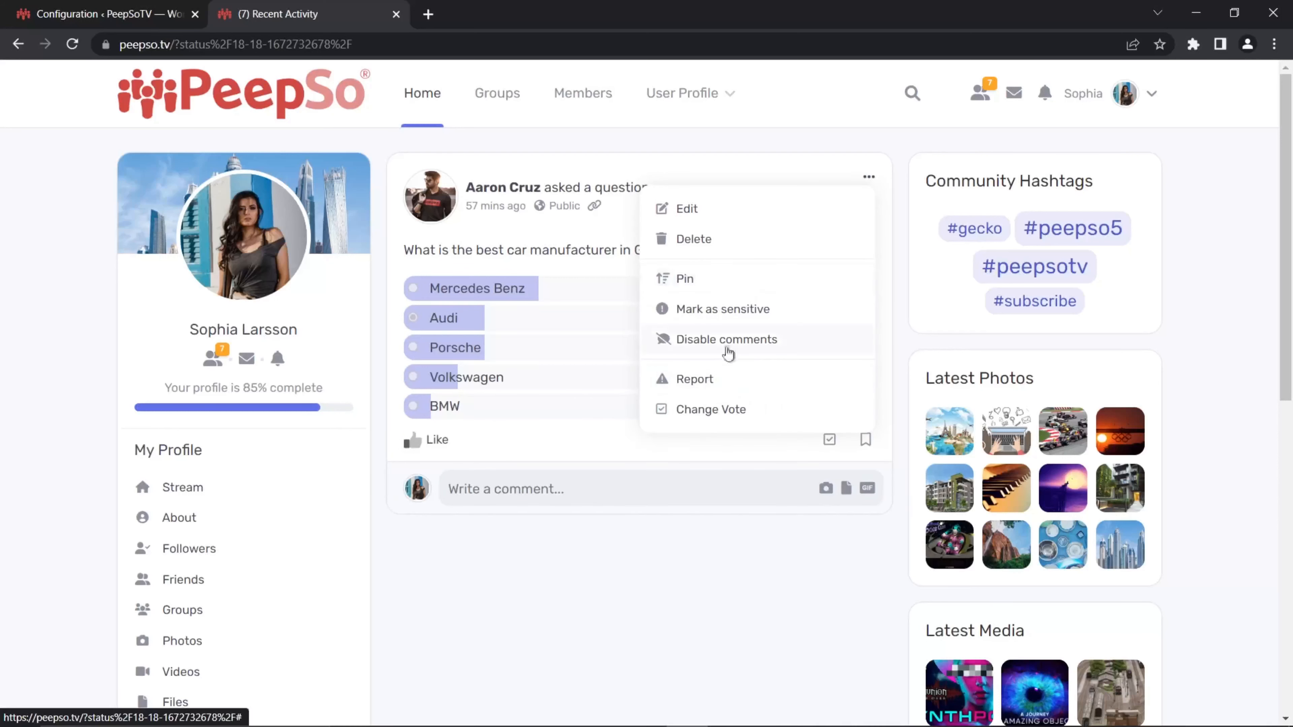
left_click(704, 409)
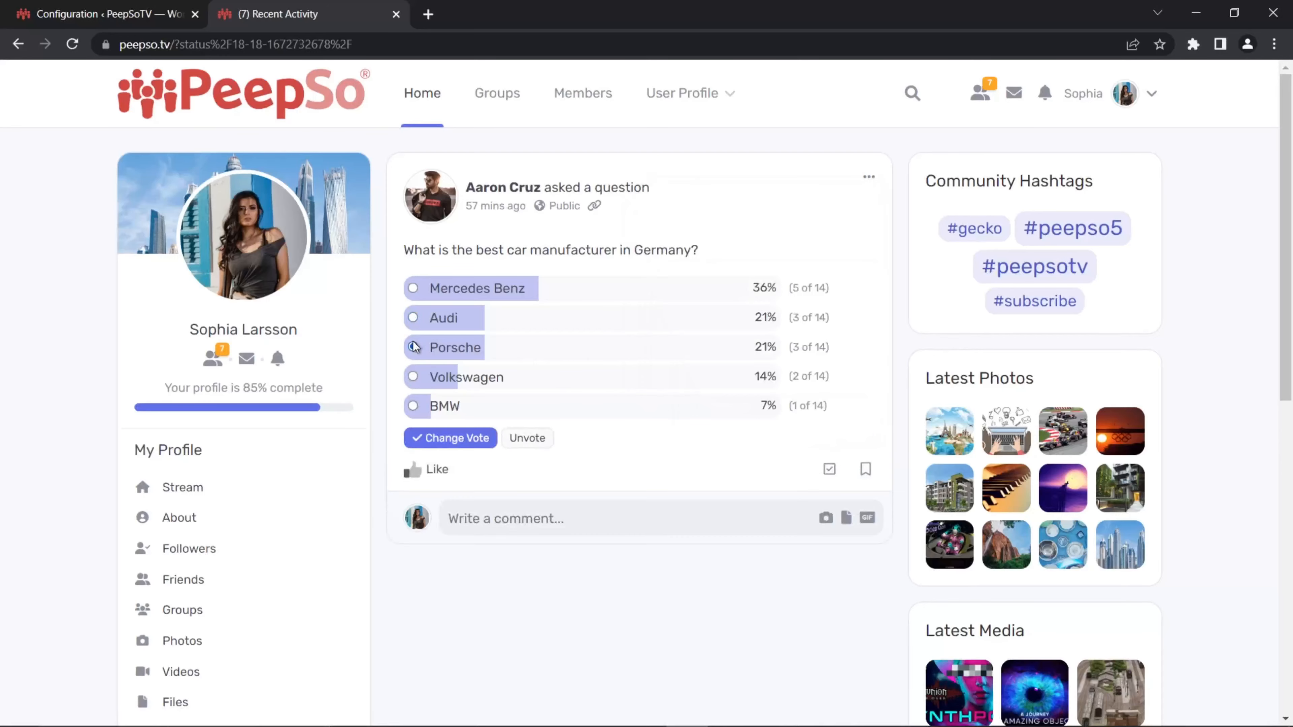
left_click(451, 438)
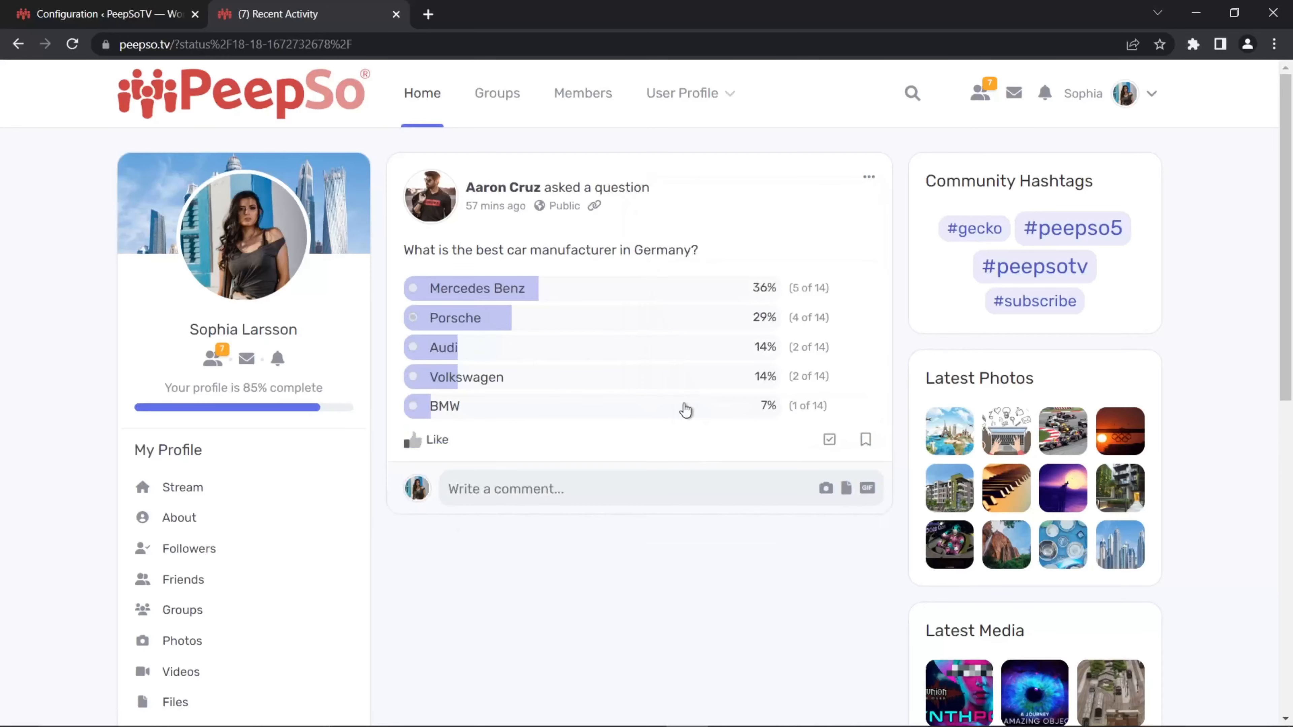
Step: Examine the Always show results option in the poll configuration and compare with the poll post
scroll(718, 434, "down", 8)
scroll(718, 434, "up", 8)
left_click(109, 14)
scroll(997, 433, "up", 2)
scroll(978, 457, "up", 3)
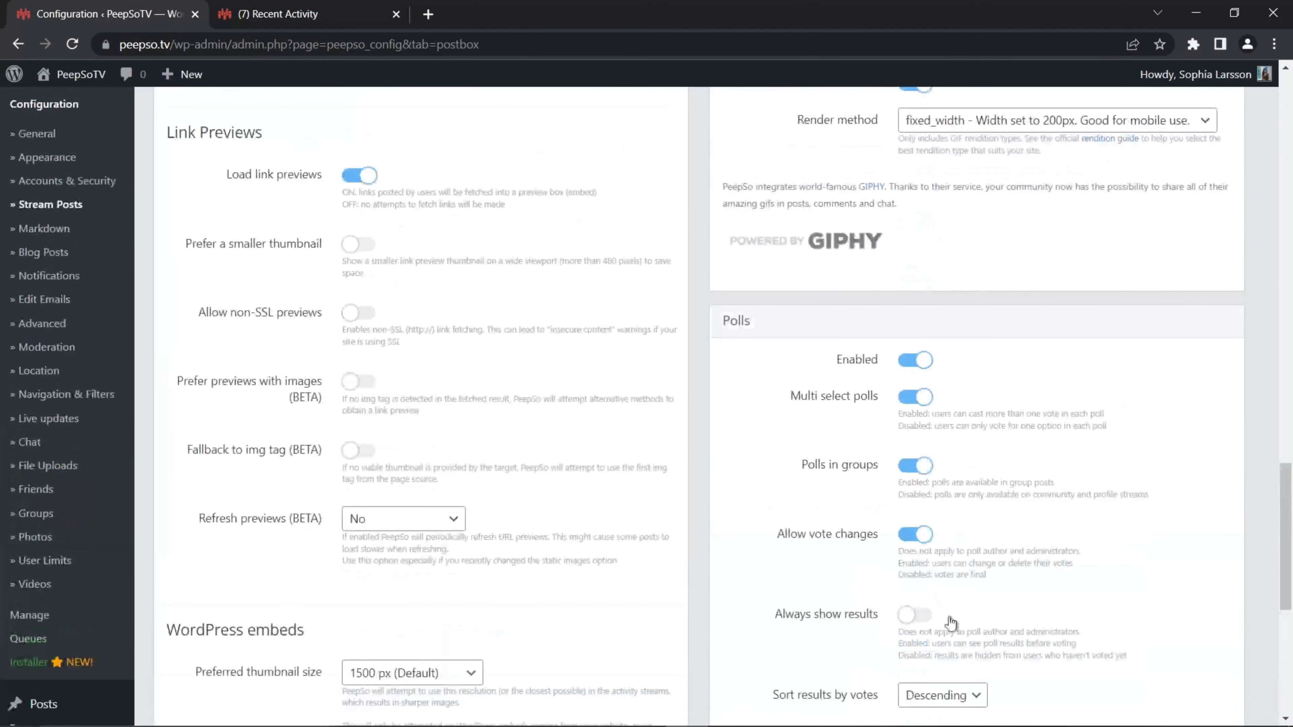
scroll(847, 642, "down", 2)
left_click_drag(770, 534, 888, 548)
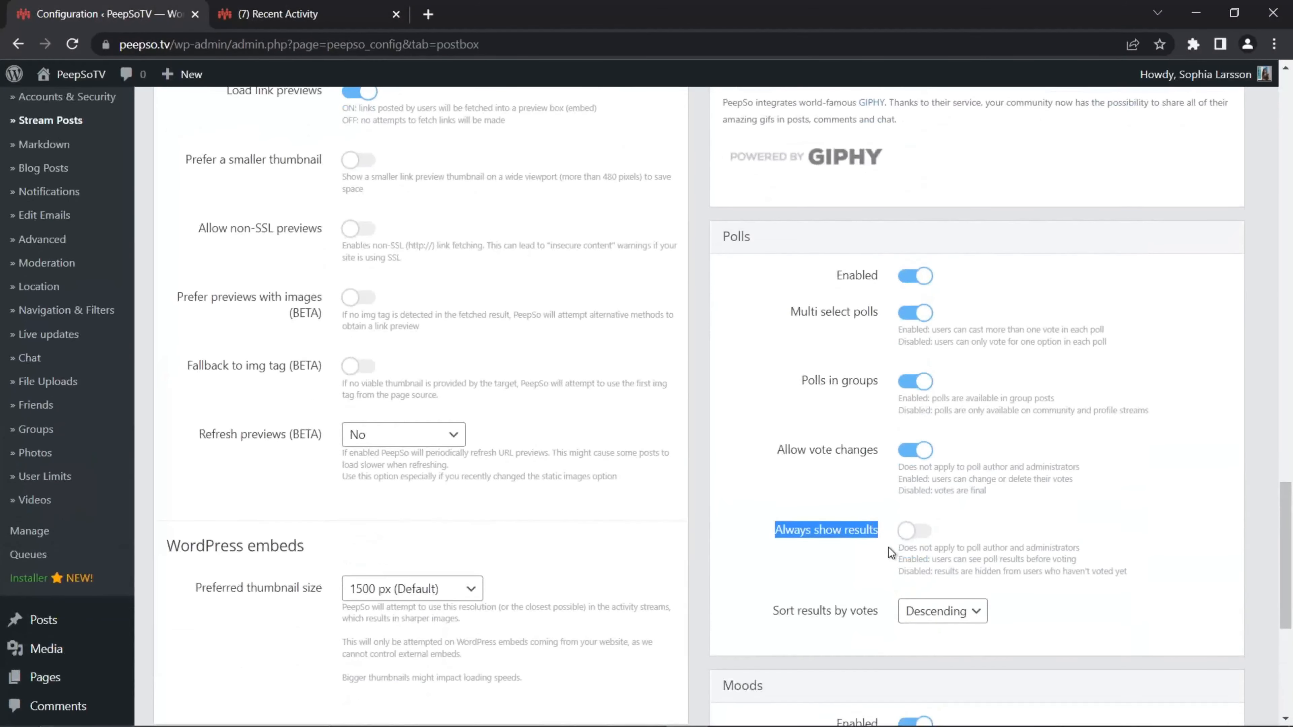
left_click(275, 15)
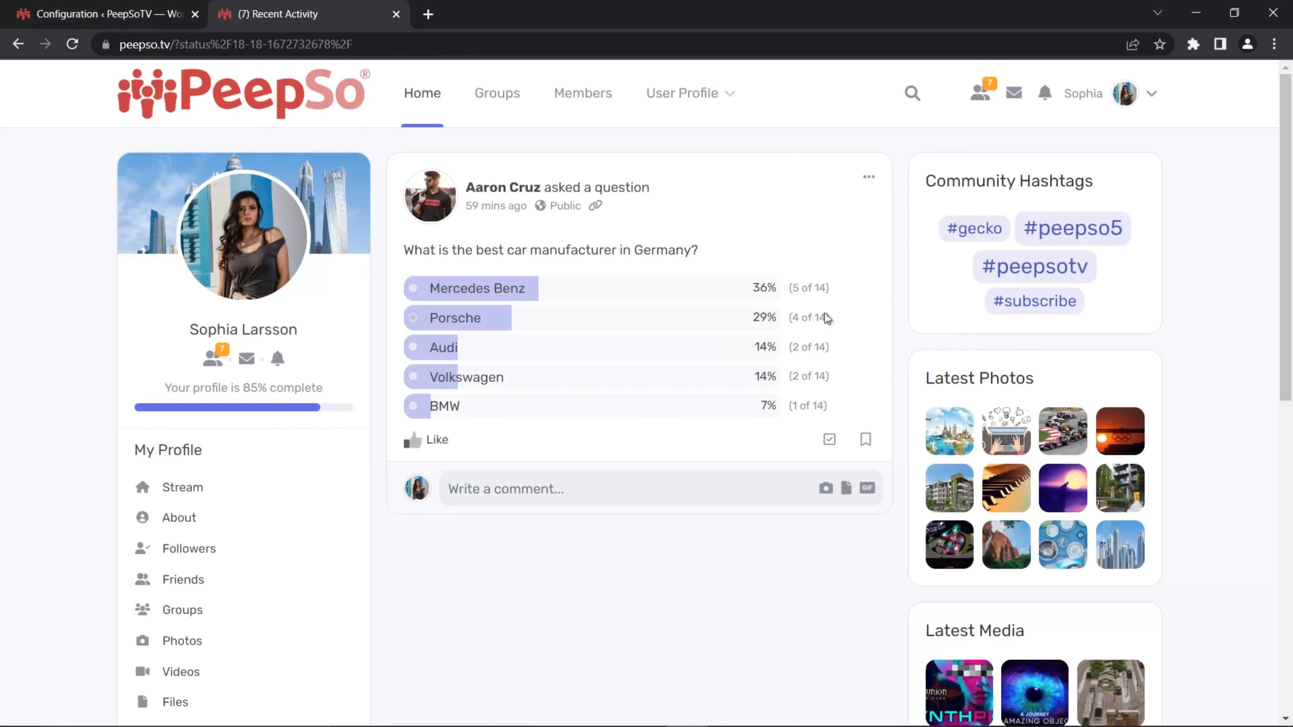
left_click(102, 15)
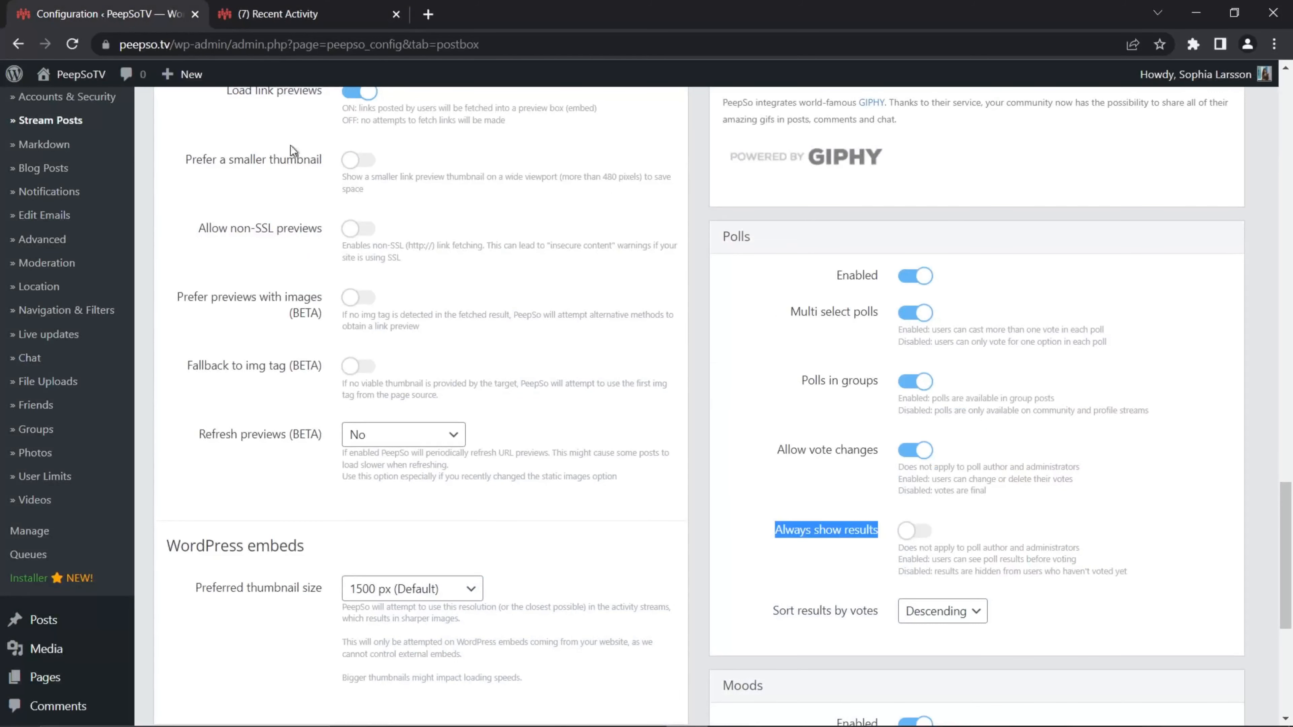
Step: Open the All Users list in the admin dashboard and scroll through it
scroll(64, 417, "down", 5)
mouse_move(83, 392)
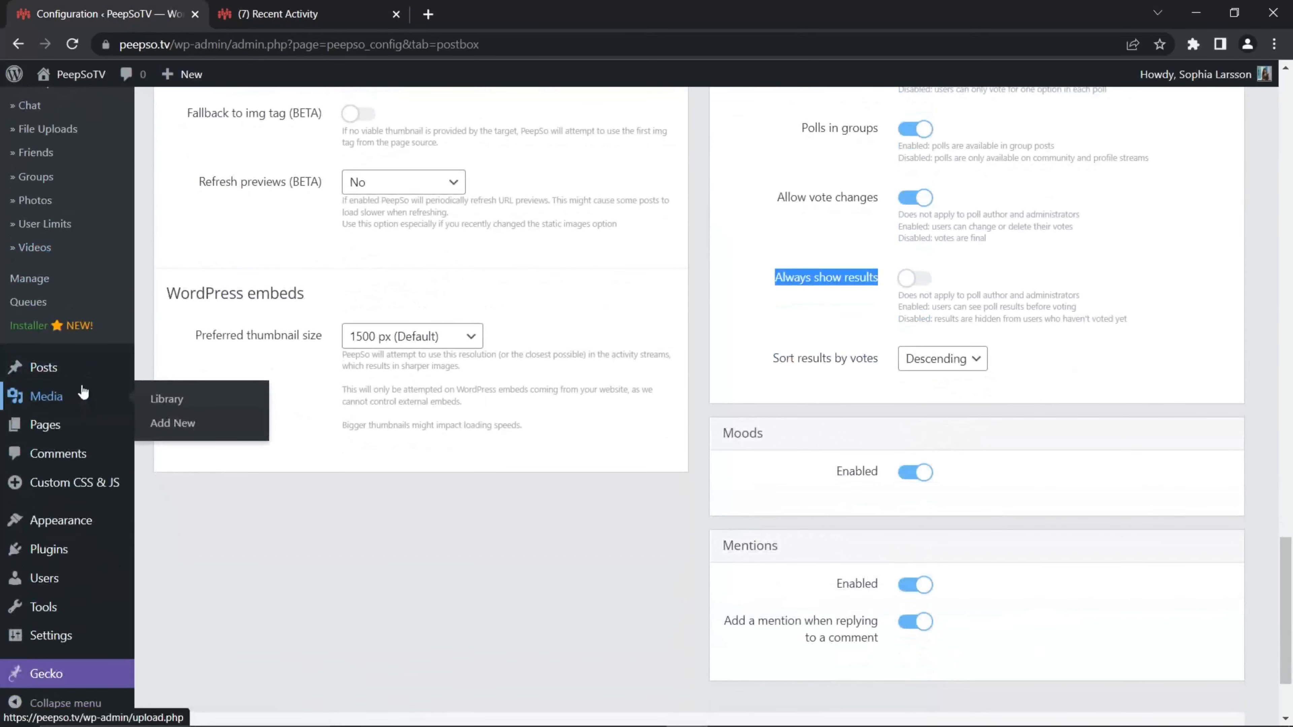
left_click(324, 500)
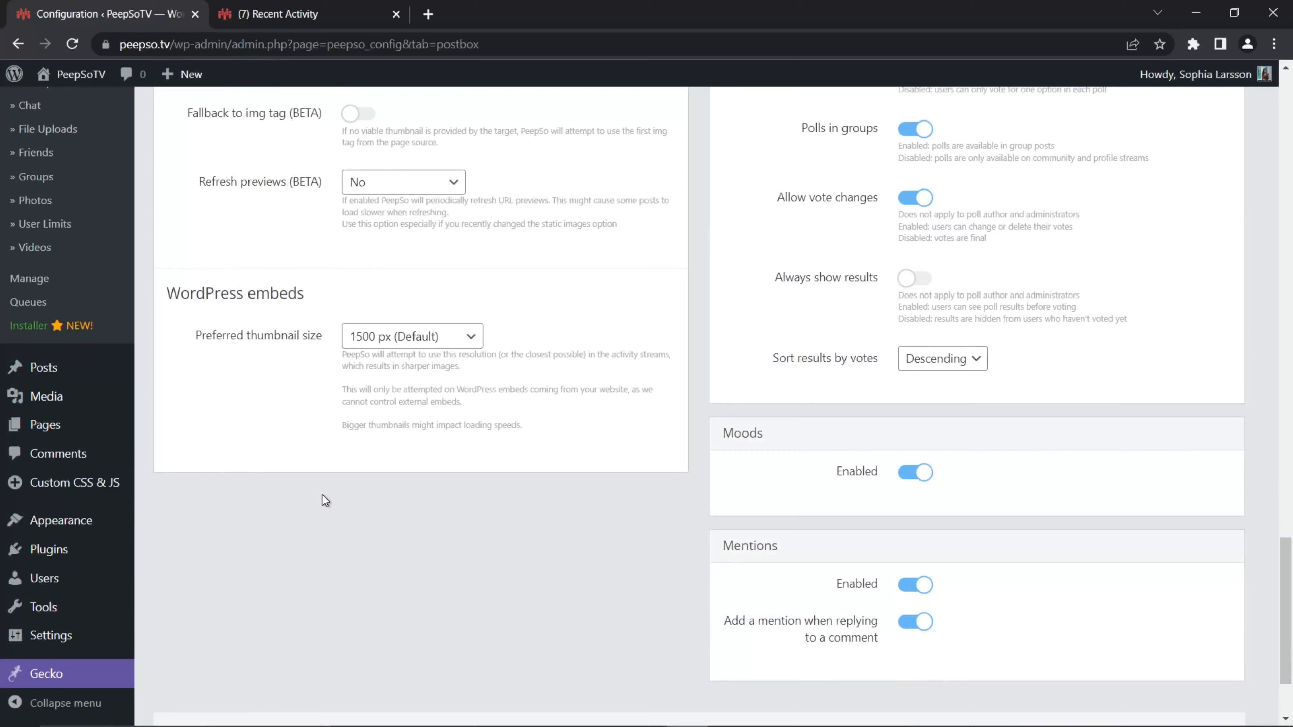
scroll(86, 418, "down", 3)
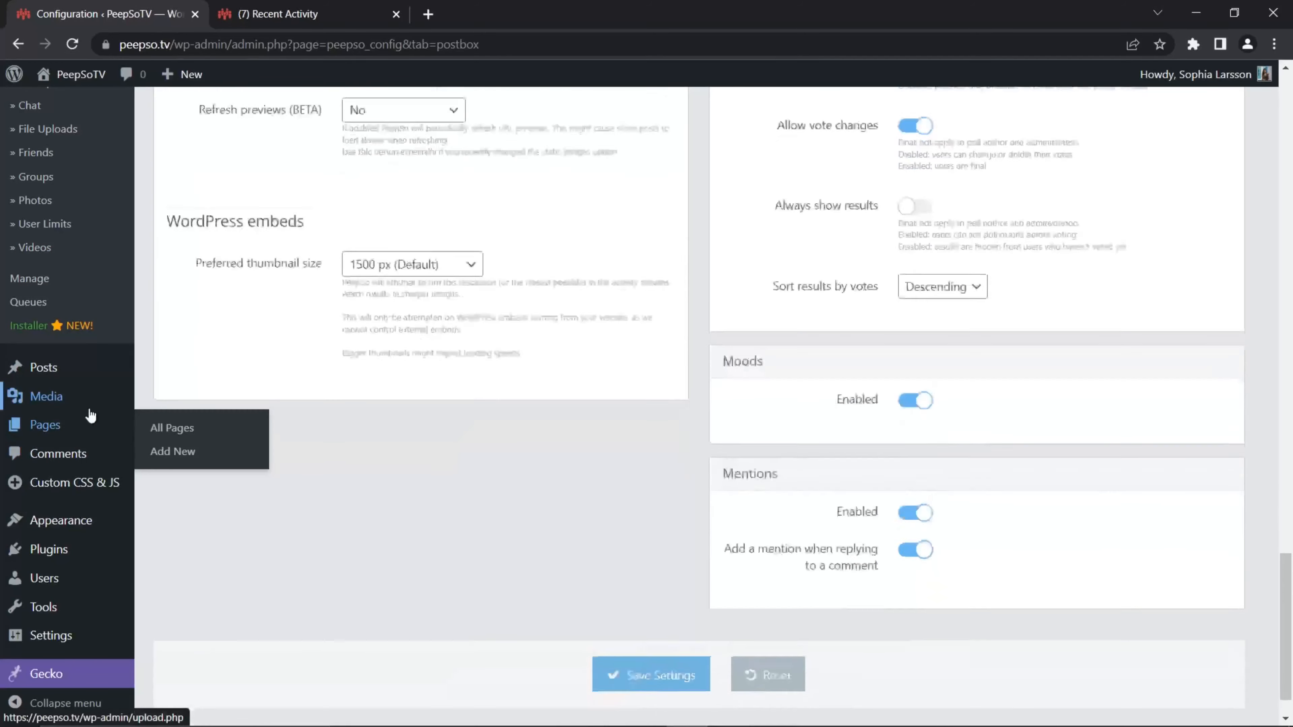
mouse_move(76, 580)
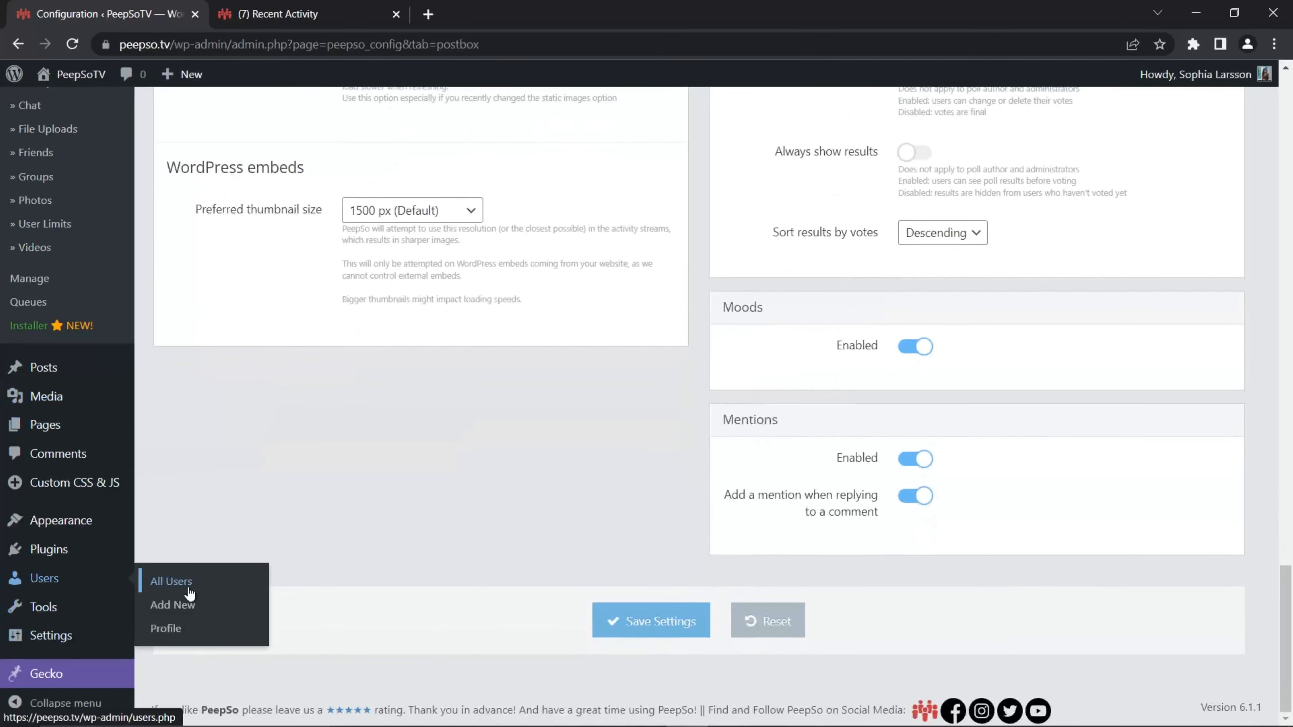
left_click(214, 585)
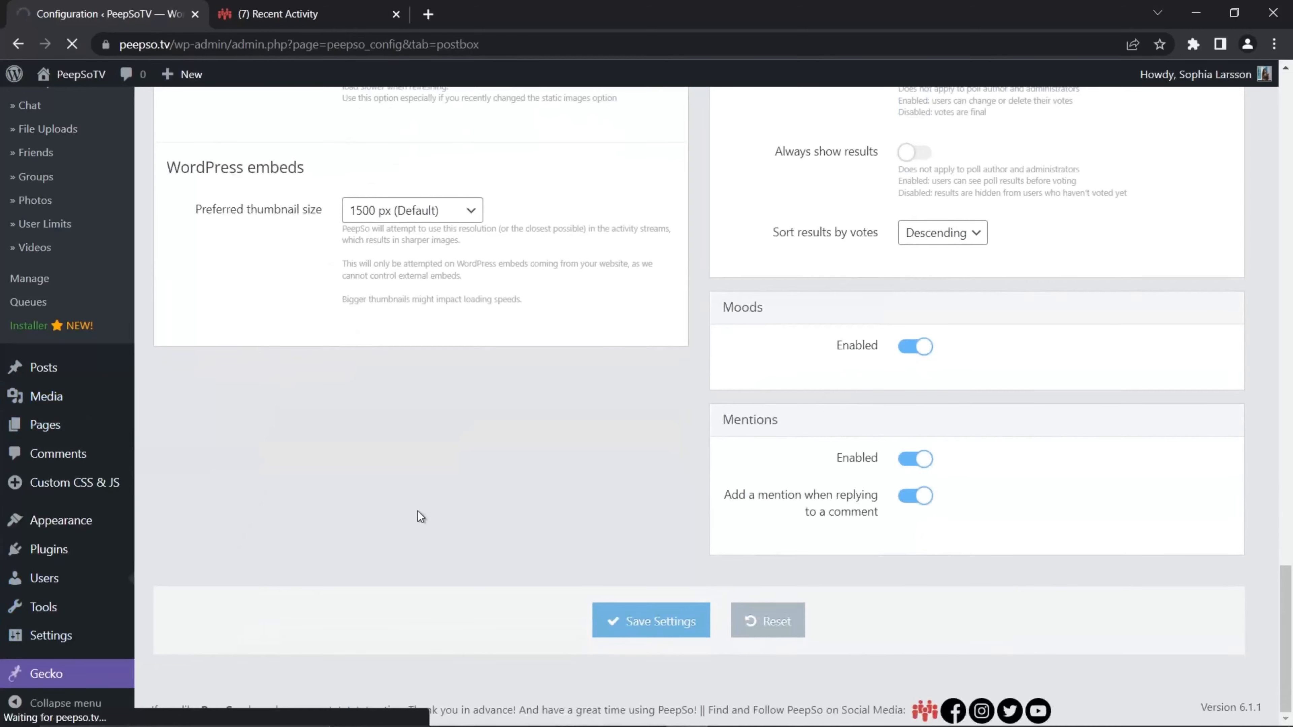
scroll(452, 485, "down", 7)
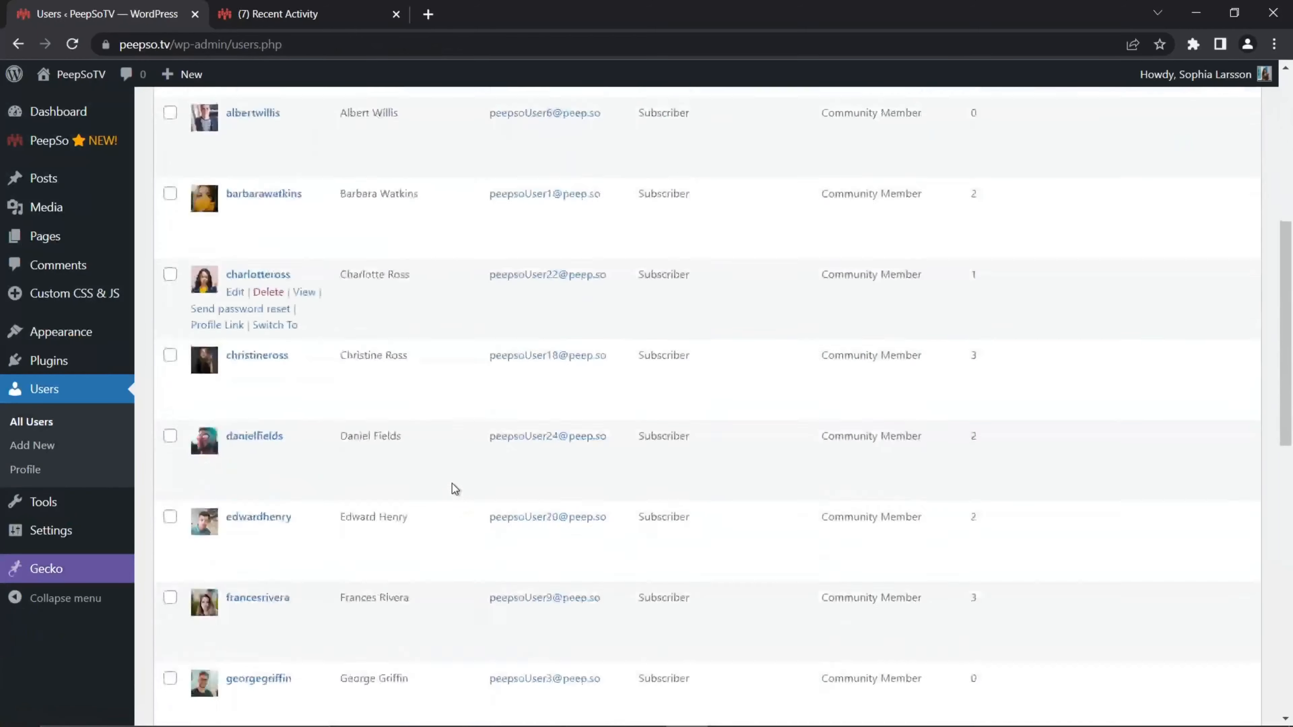
scroll(452, 485, "down", 15)
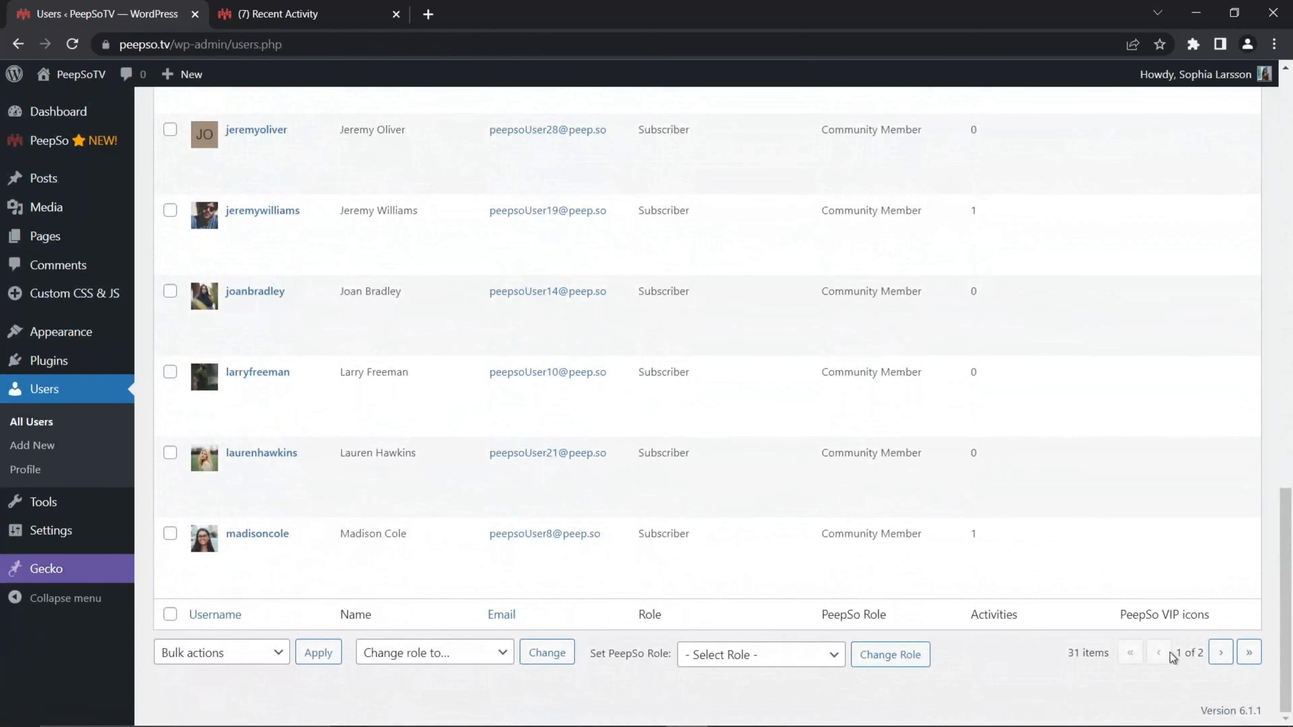
left_click(1220, 652)
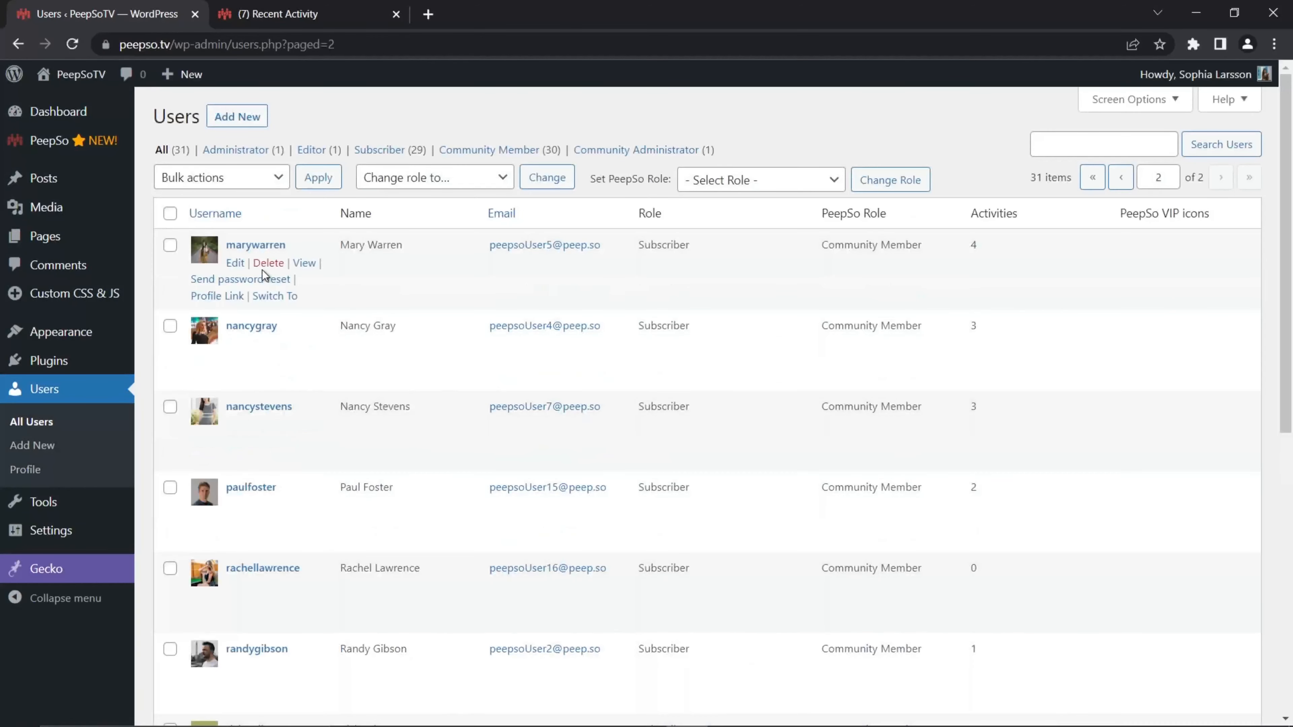
left_click(274, 378)
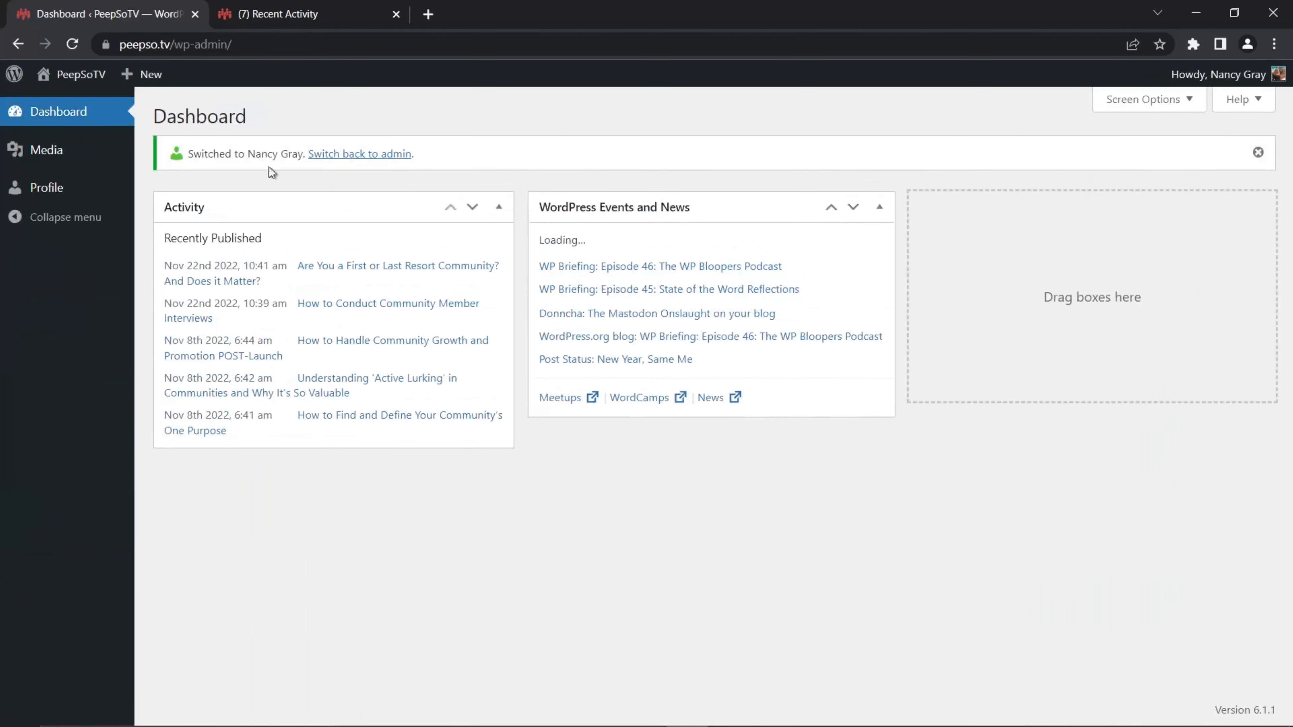
mouse_move(77, 73)
right_click(85, 126)
left_click(157, 137)
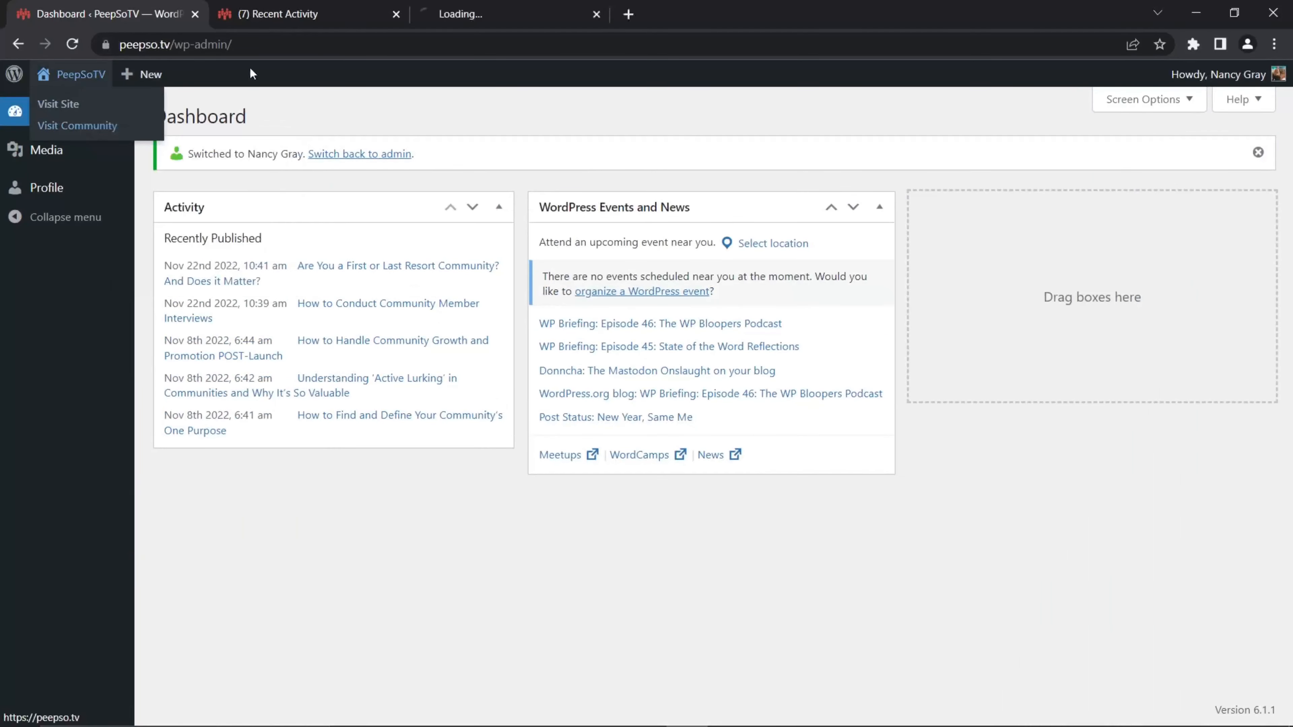
left_click(474, 13)
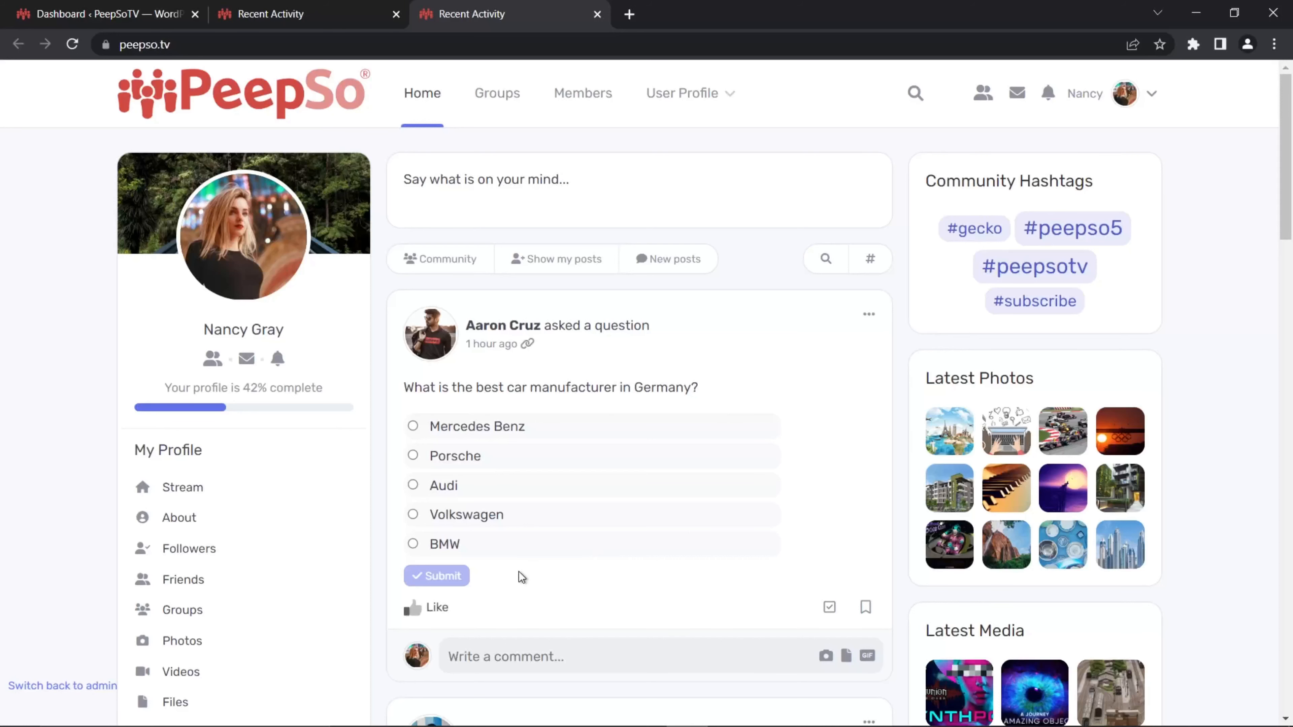
Step: Switch back to the admin account, enable Always show results in the Stream Posts poll settings, and save
left_click(128, 15)
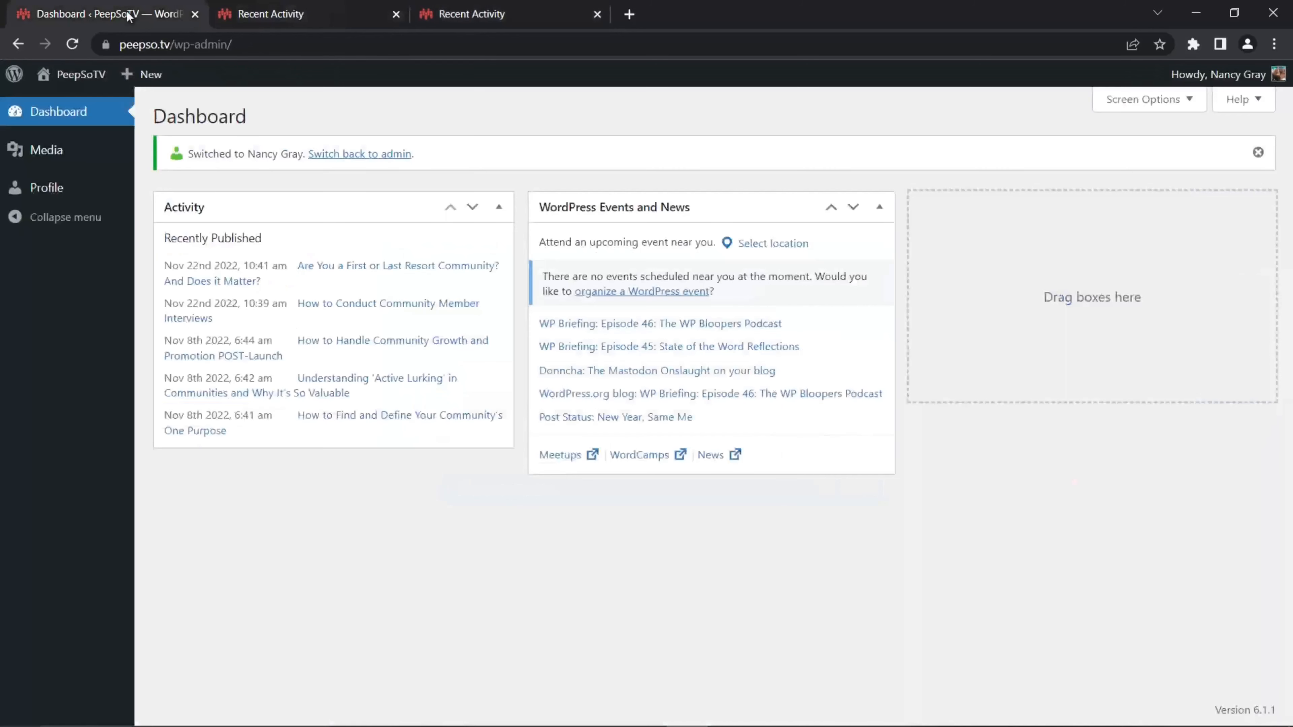
left_click(356, 154)
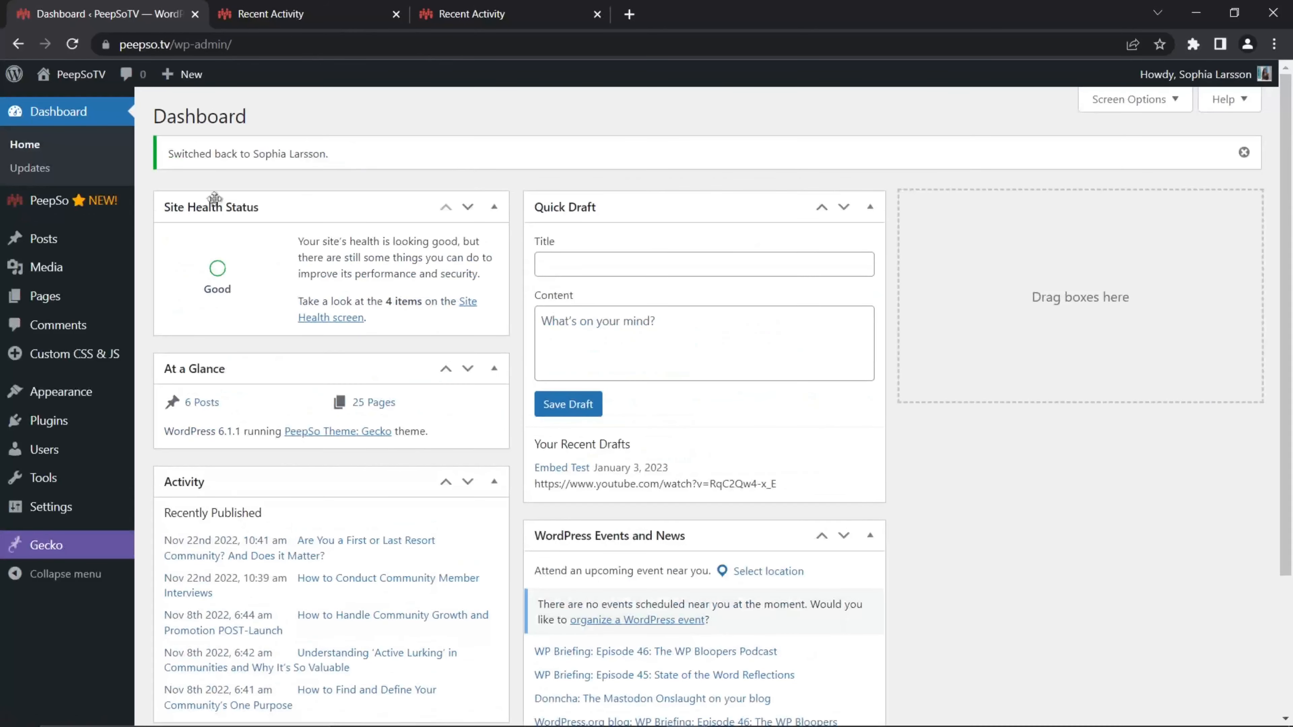
mouse_move(51, 201)
left_click(200, 225)
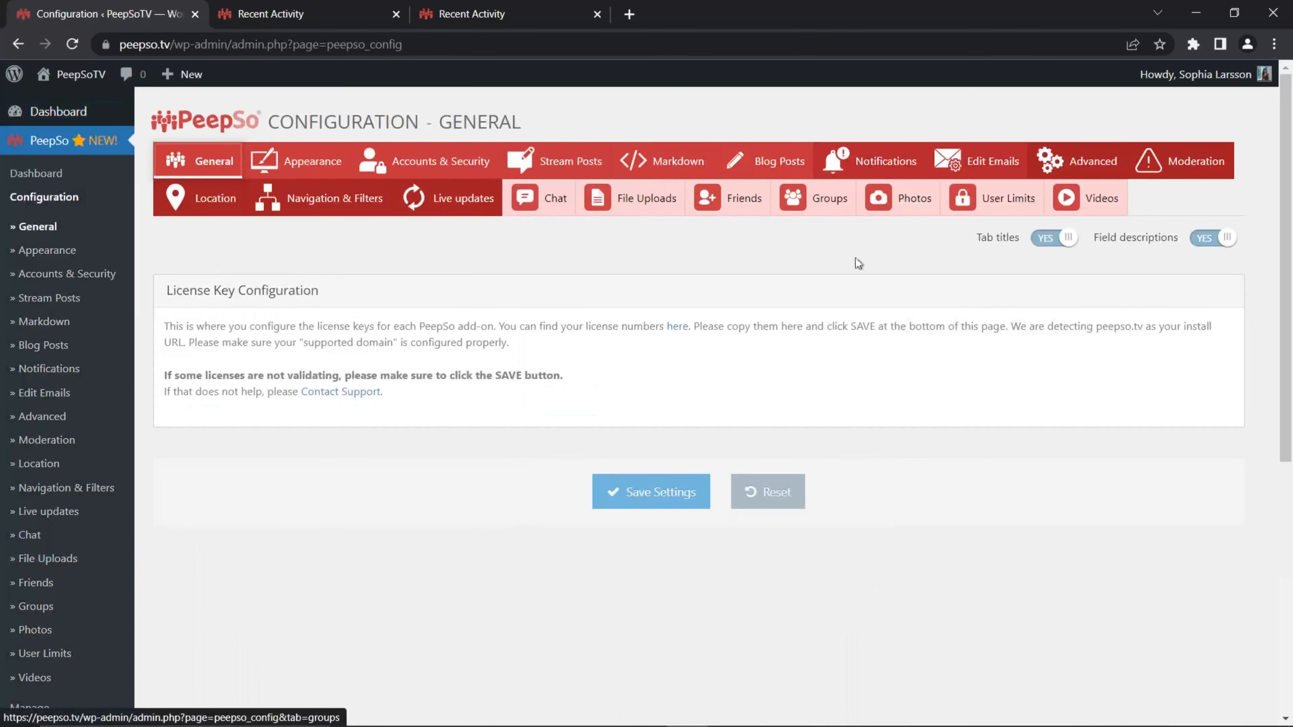
left_click(555, 168)
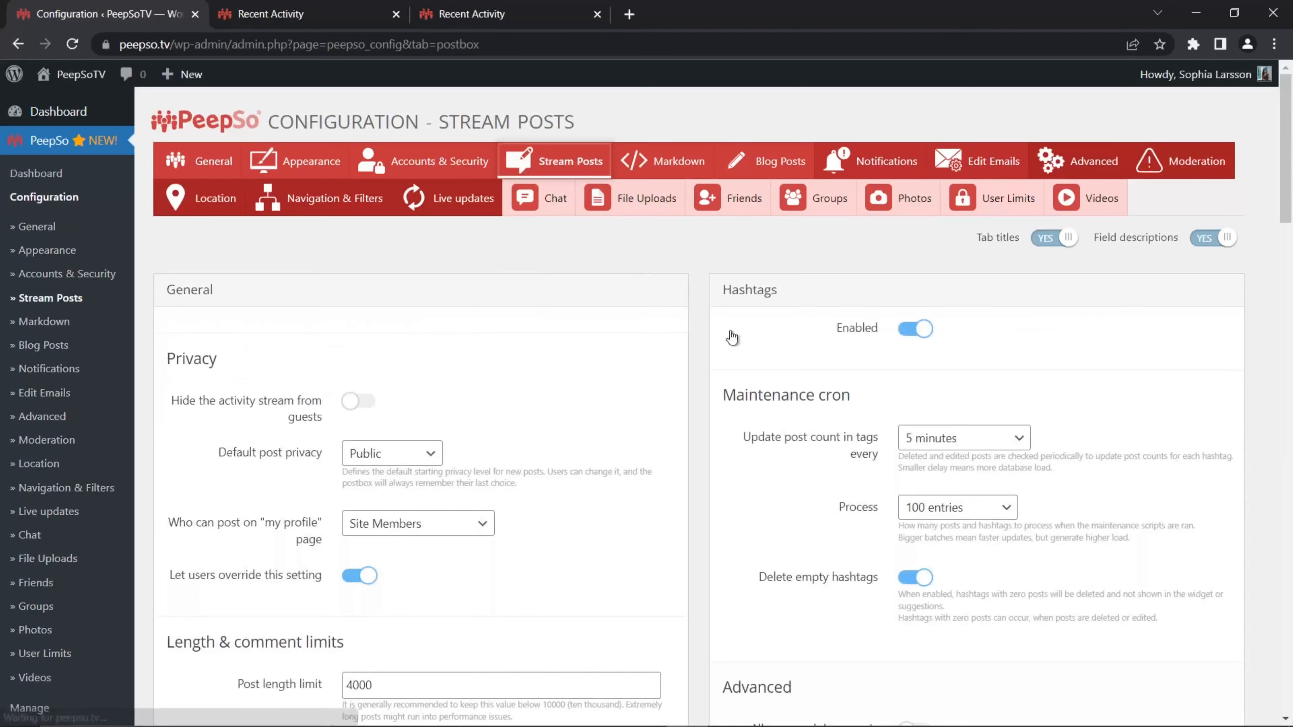
scroll(774, 376, "down", 15)
scroll(778, 376, "down", 20)
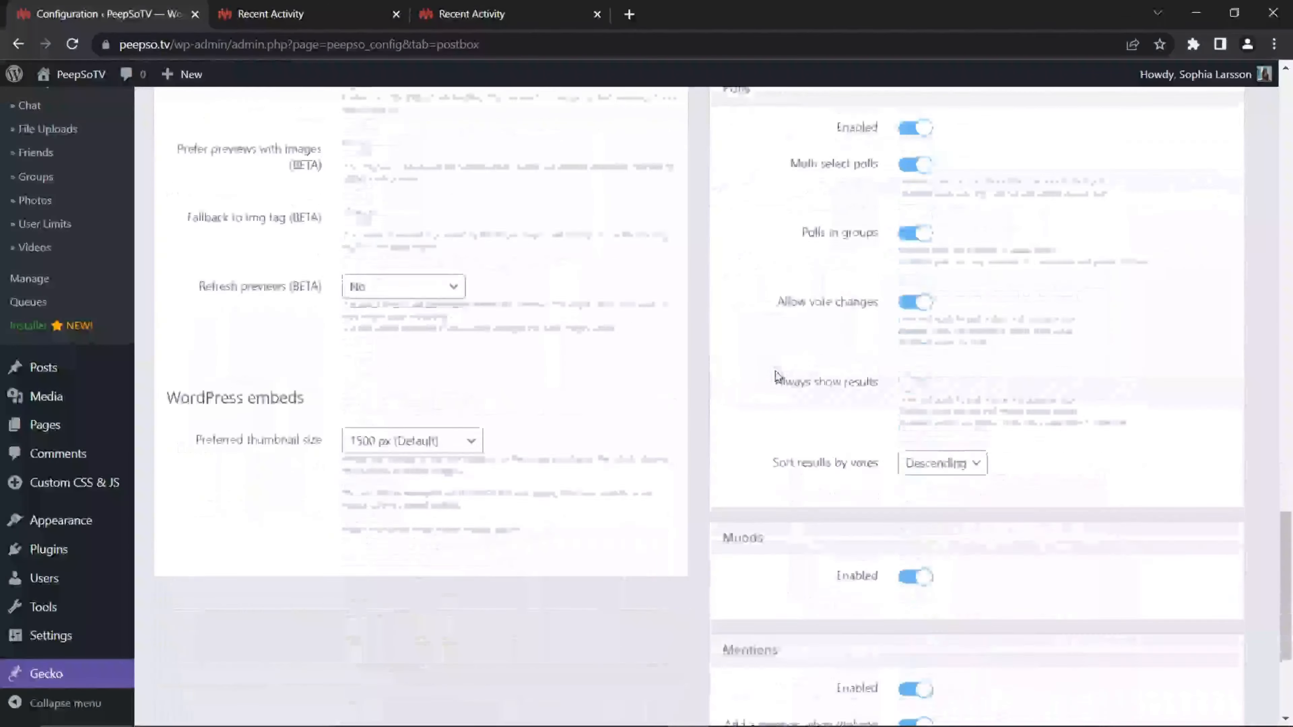
scroll(777, 375, "up", 3)
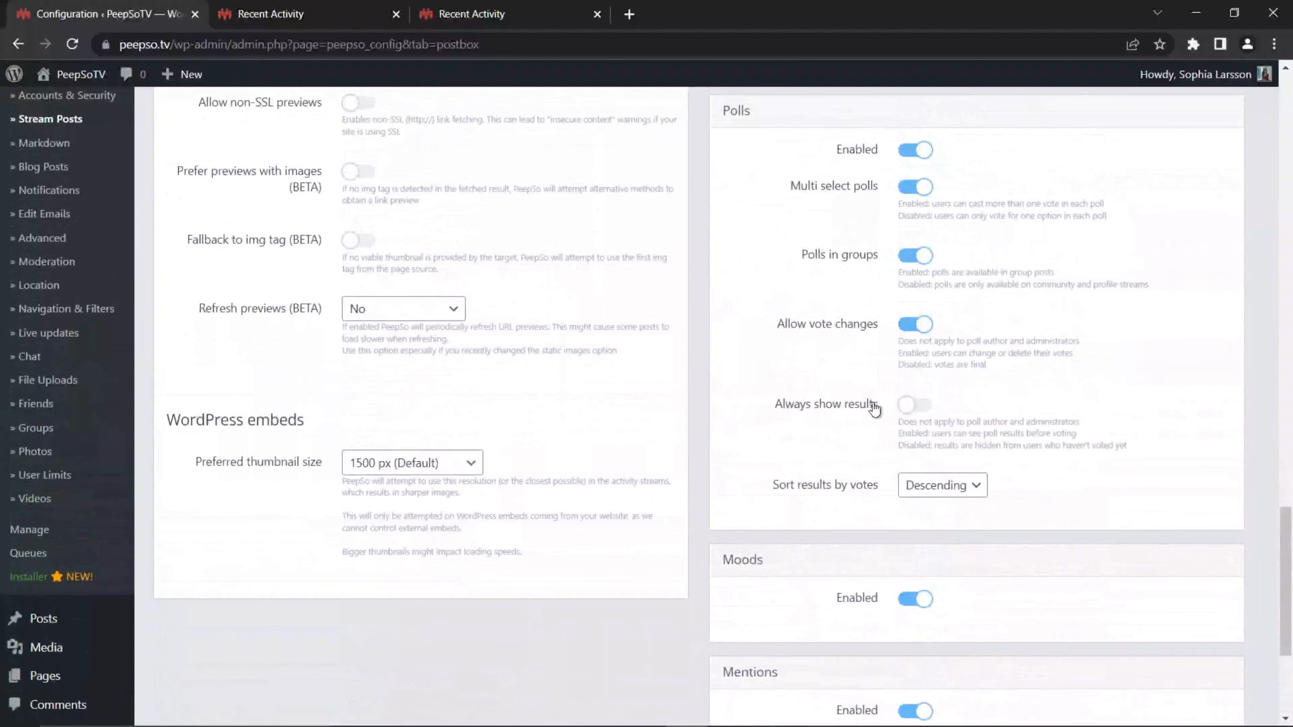
left_click(915, 404)
scroll(708, 461, "down", 5)
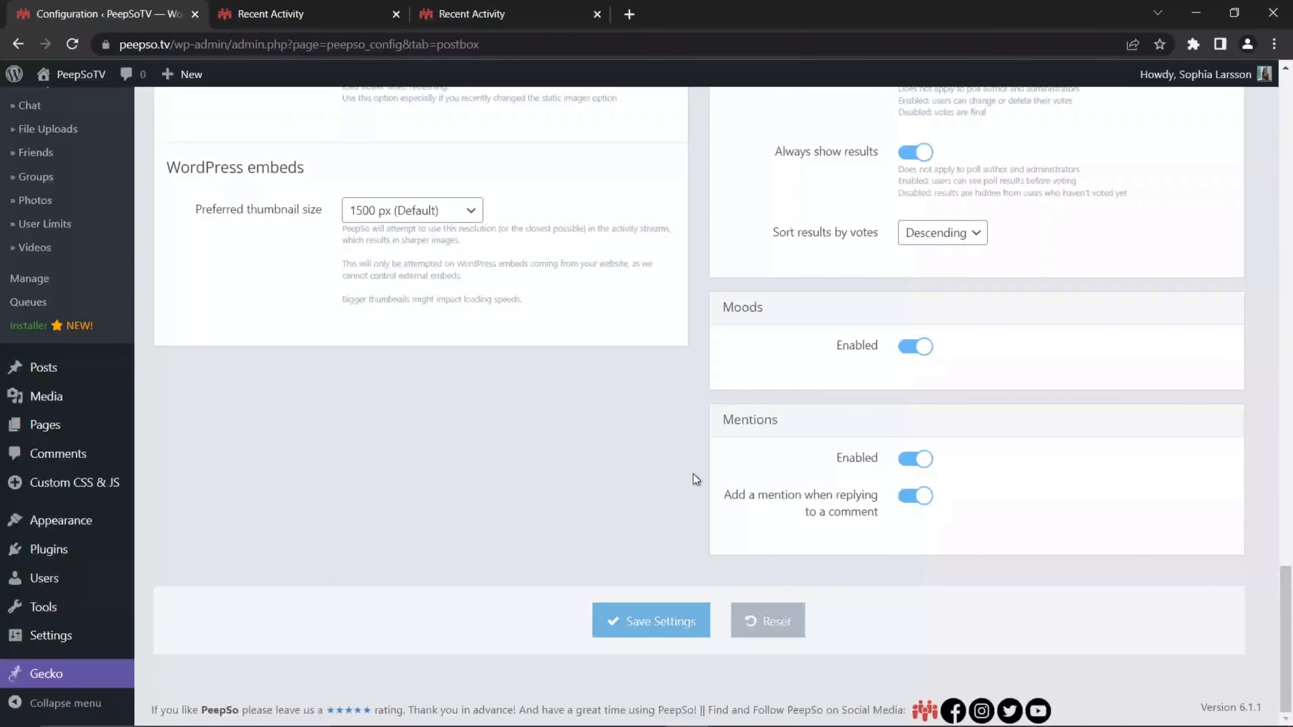
left_click(651, 620)
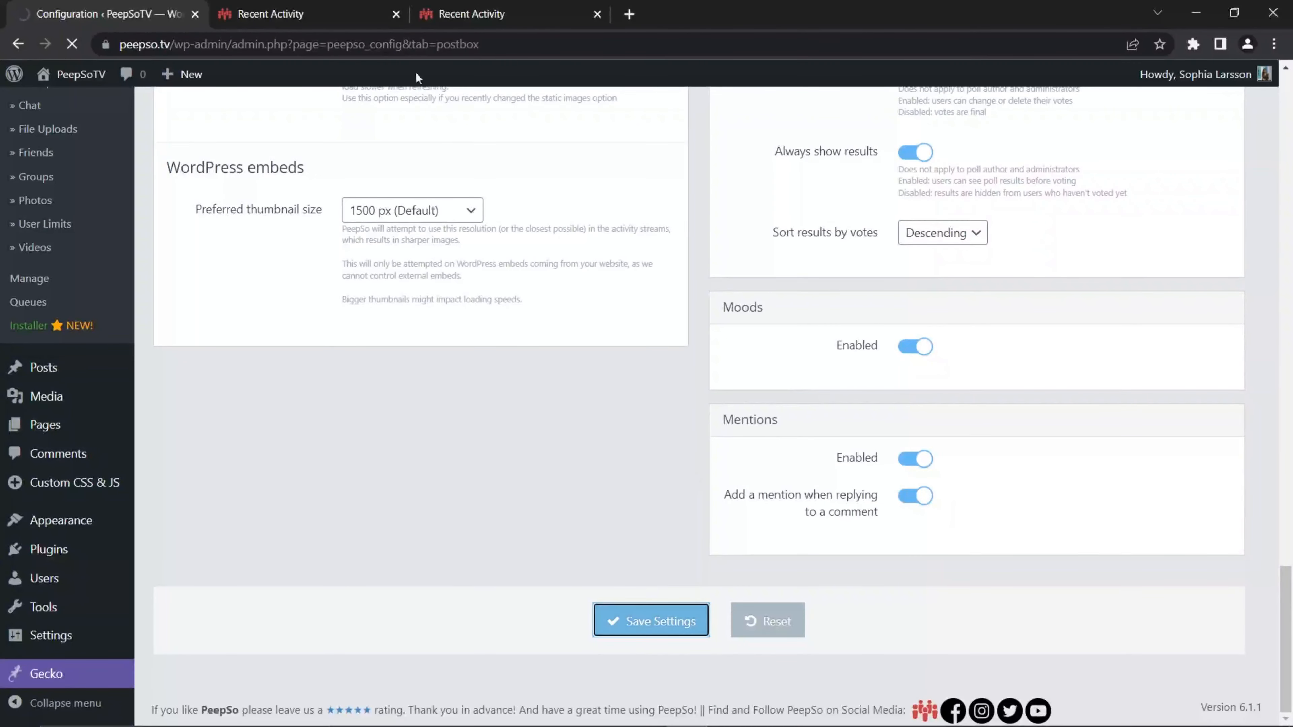
scroll(87, 395, "down", 15)
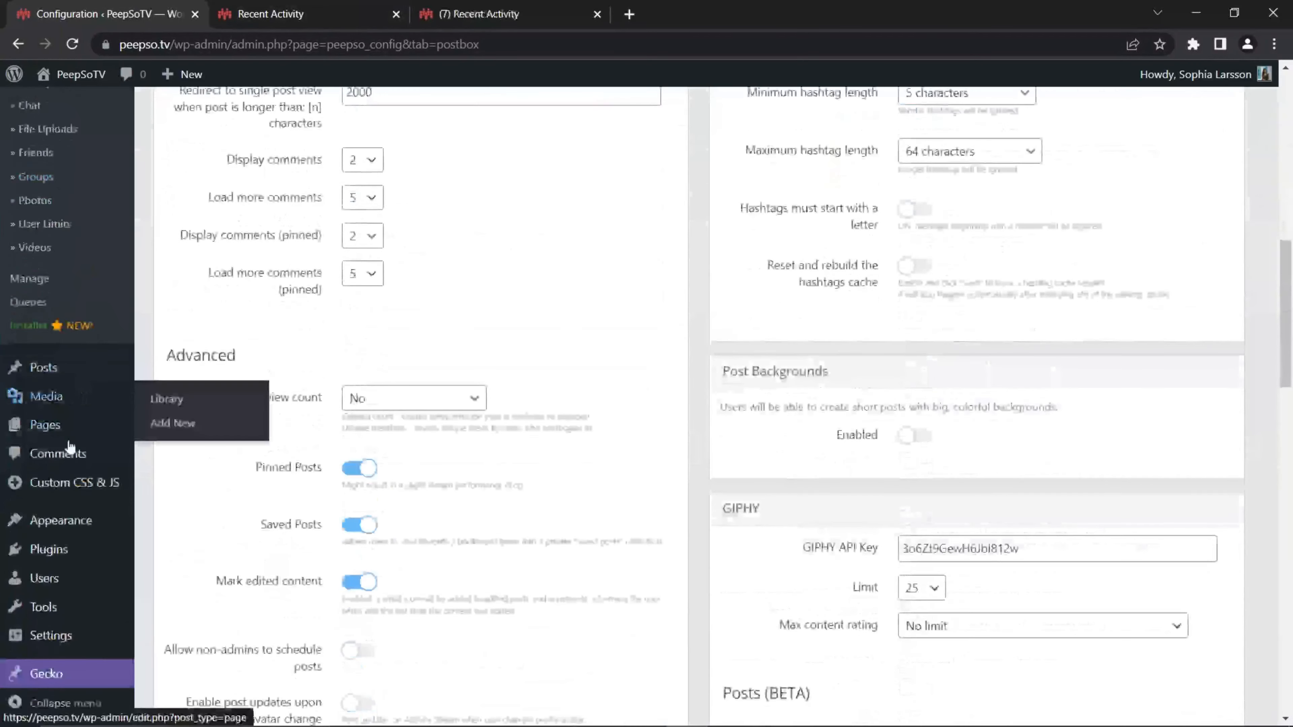
left_click(170, 586)
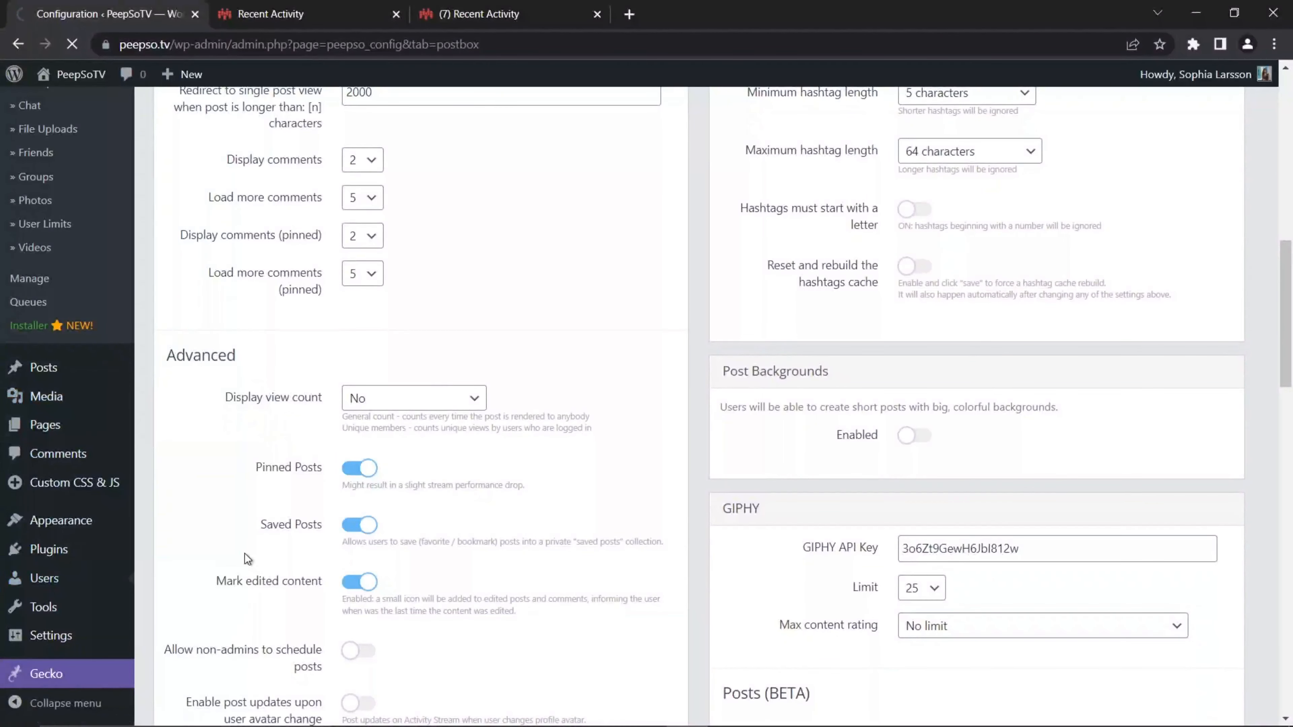
scroll(458, 491, "down", 20)
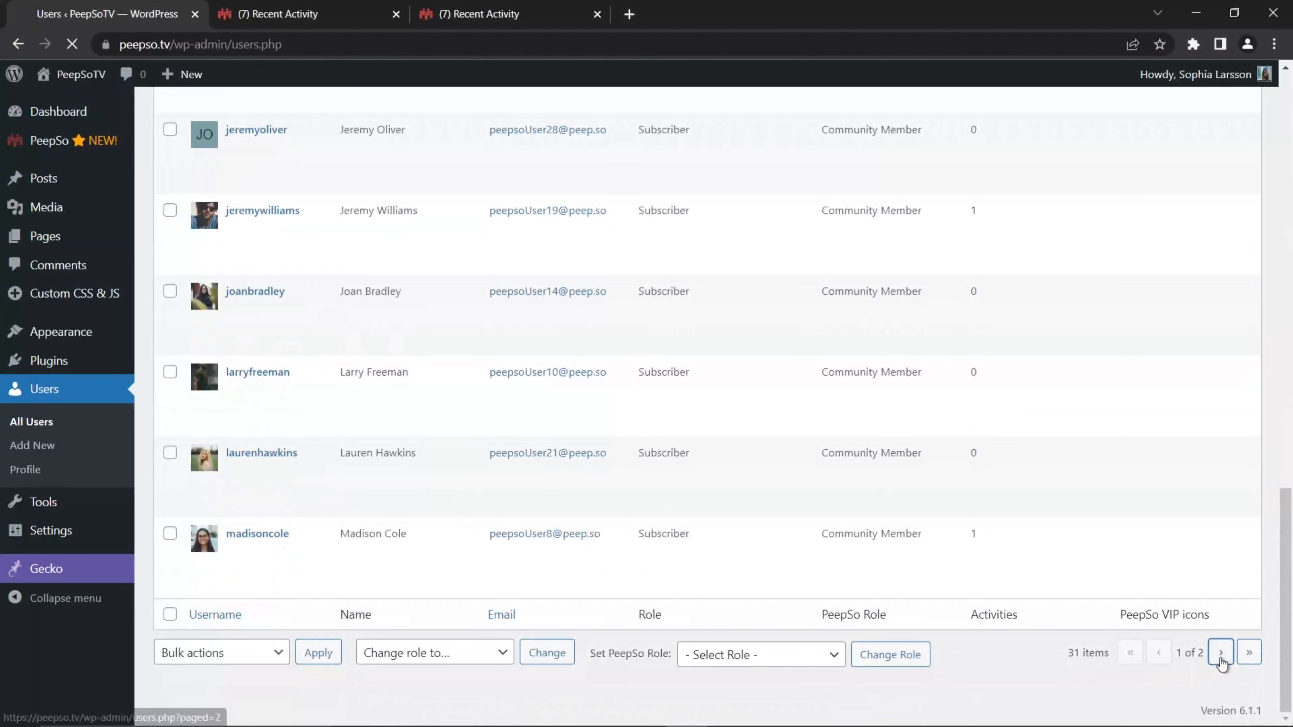
left_click(1221, 652)
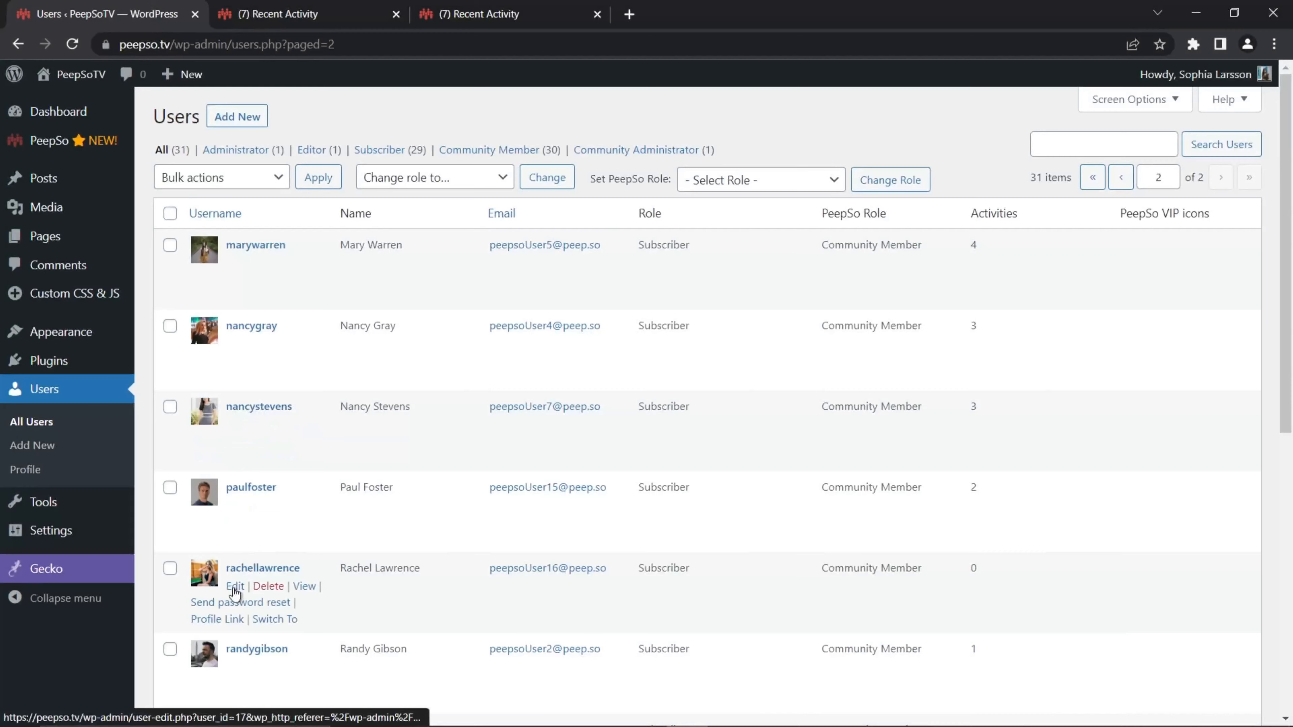
left_click(279, 619)
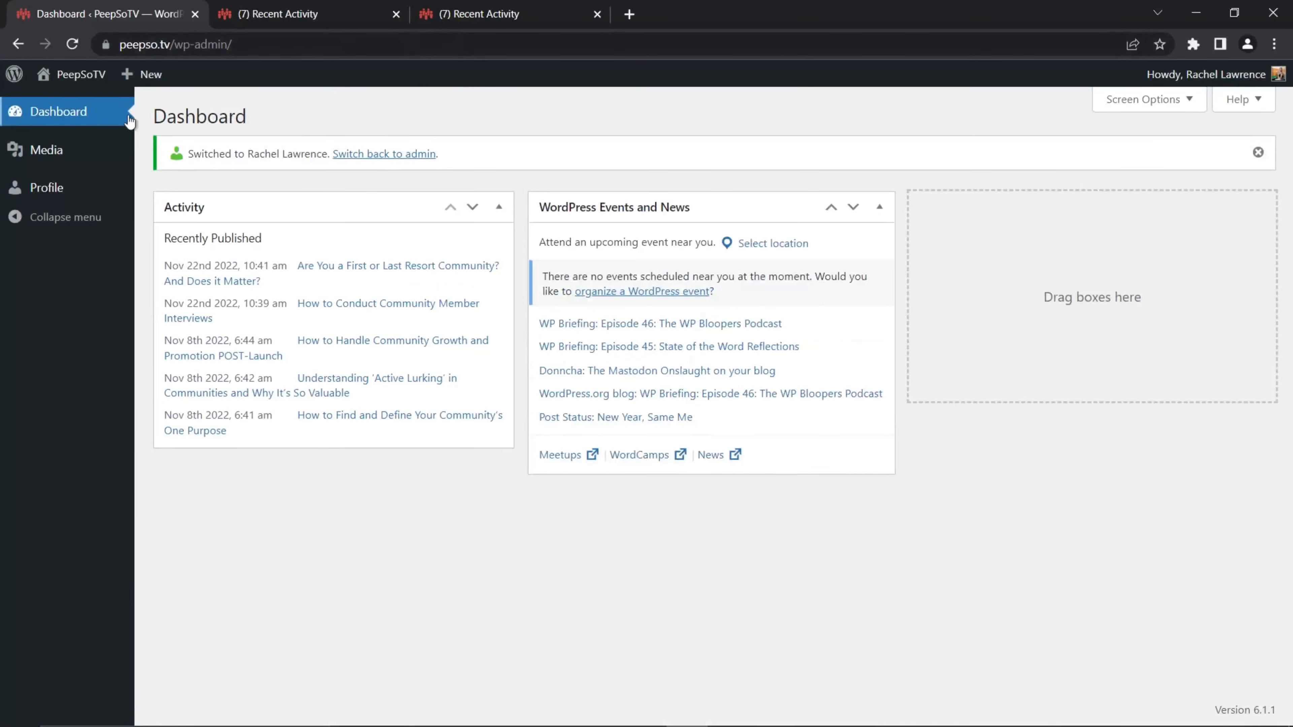
mouse_move(87, 76)
right_click(102, 130)
left_click(142, 135)
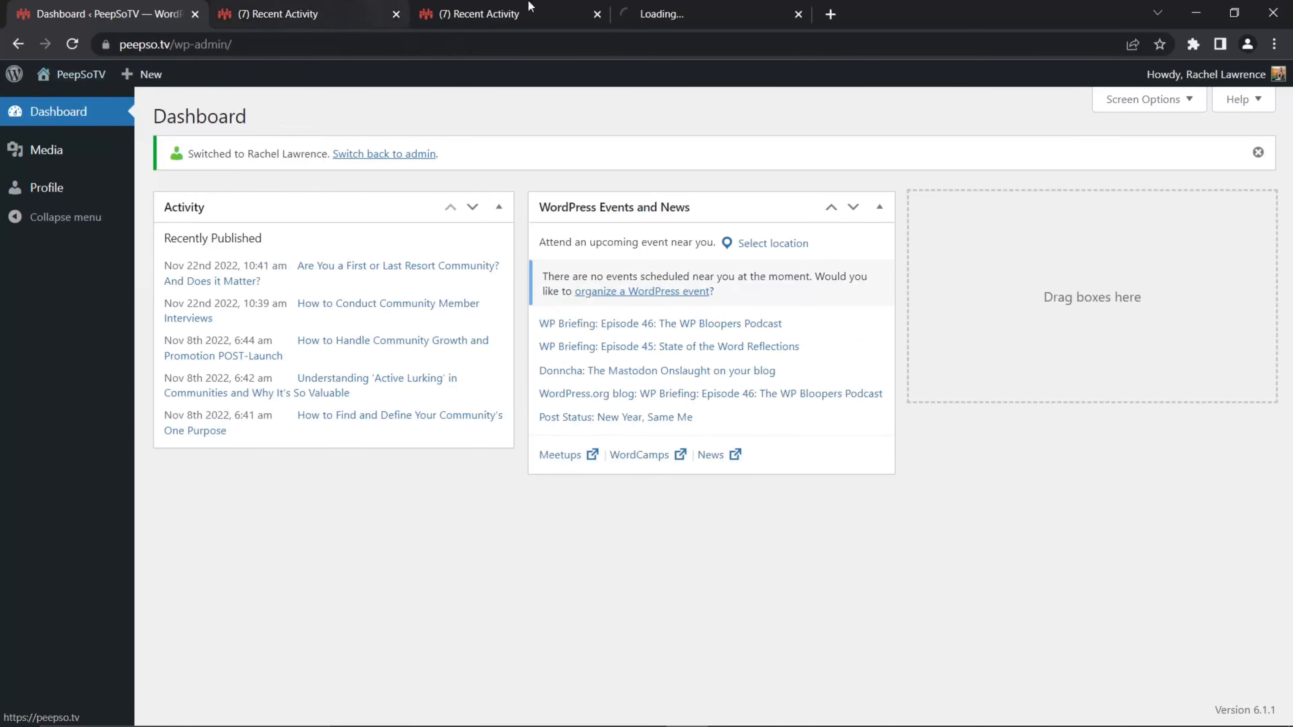
left_click(518, 14)
left_click(396, 14)
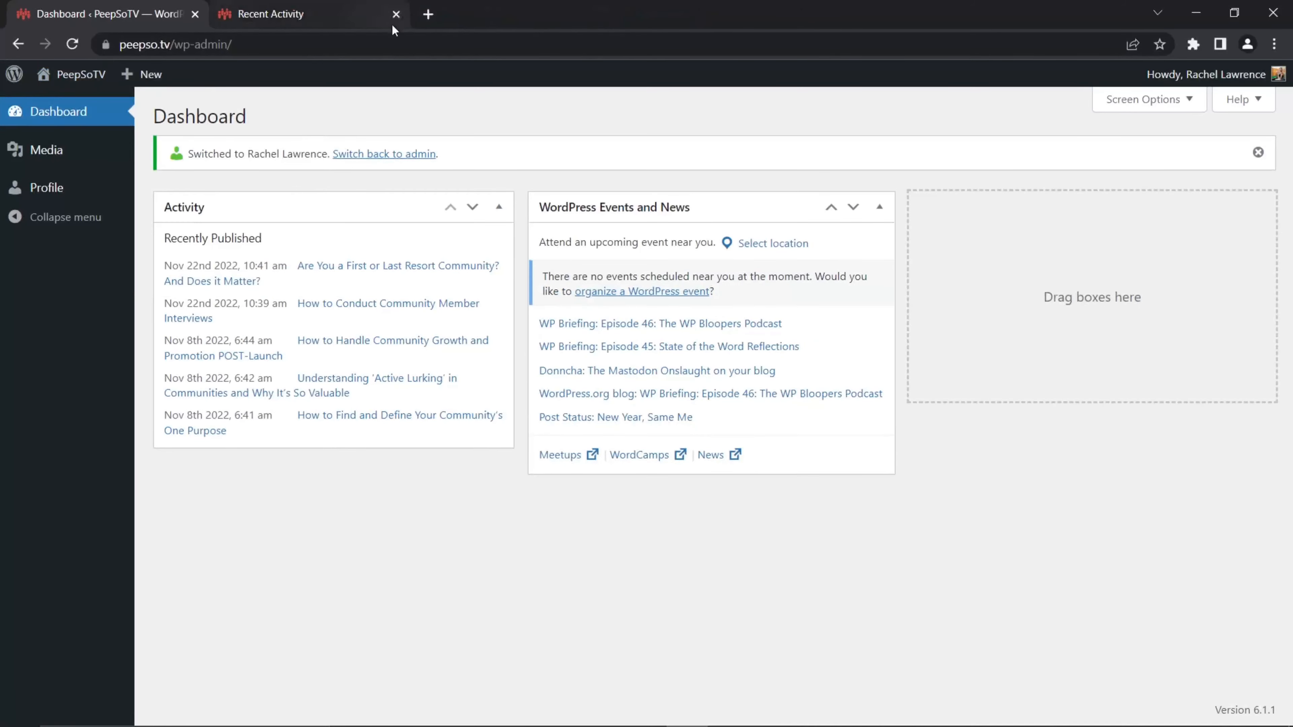
left_click(346, 14)
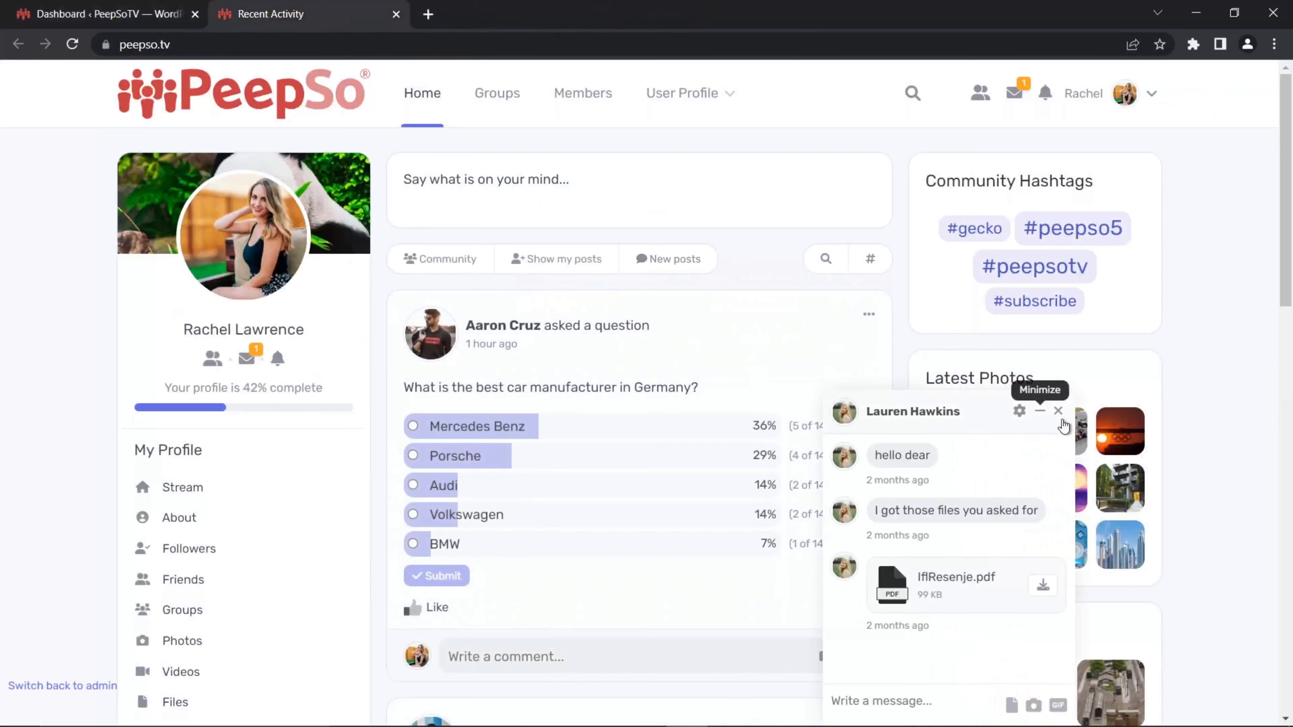
left_click(1064, 413)
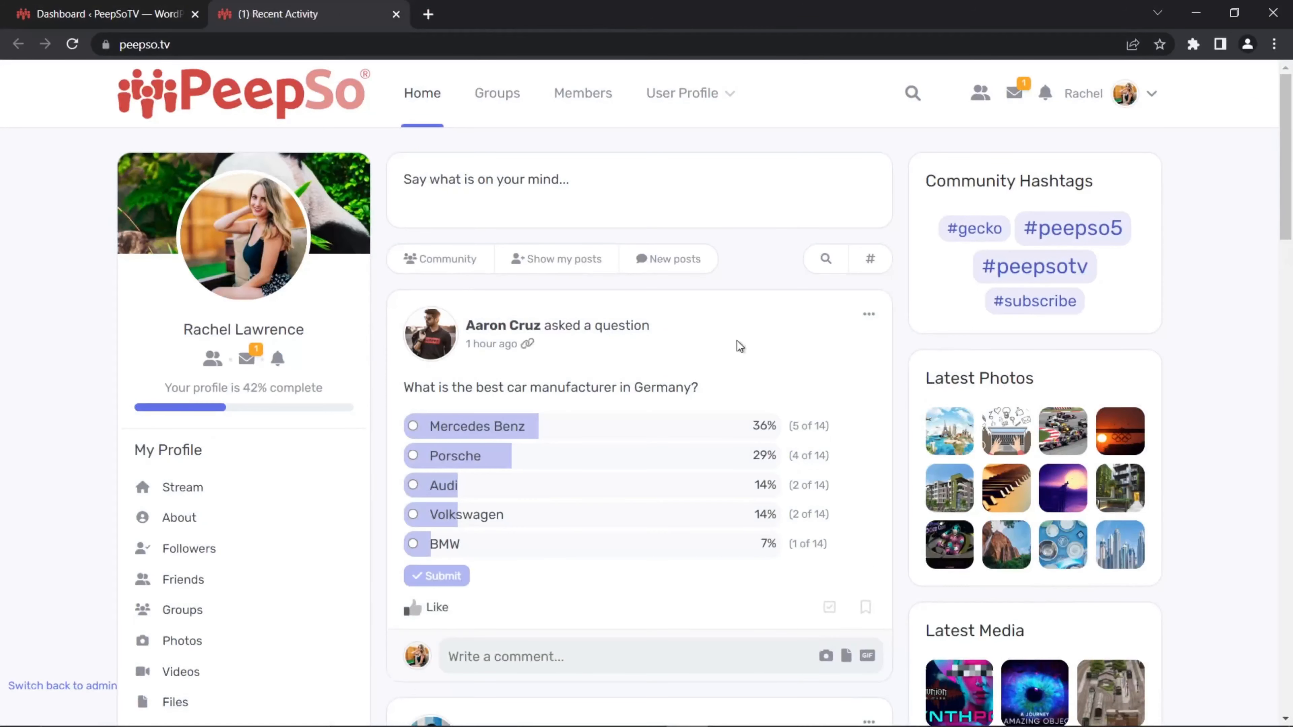
scroll(738, 345, "down", 2)
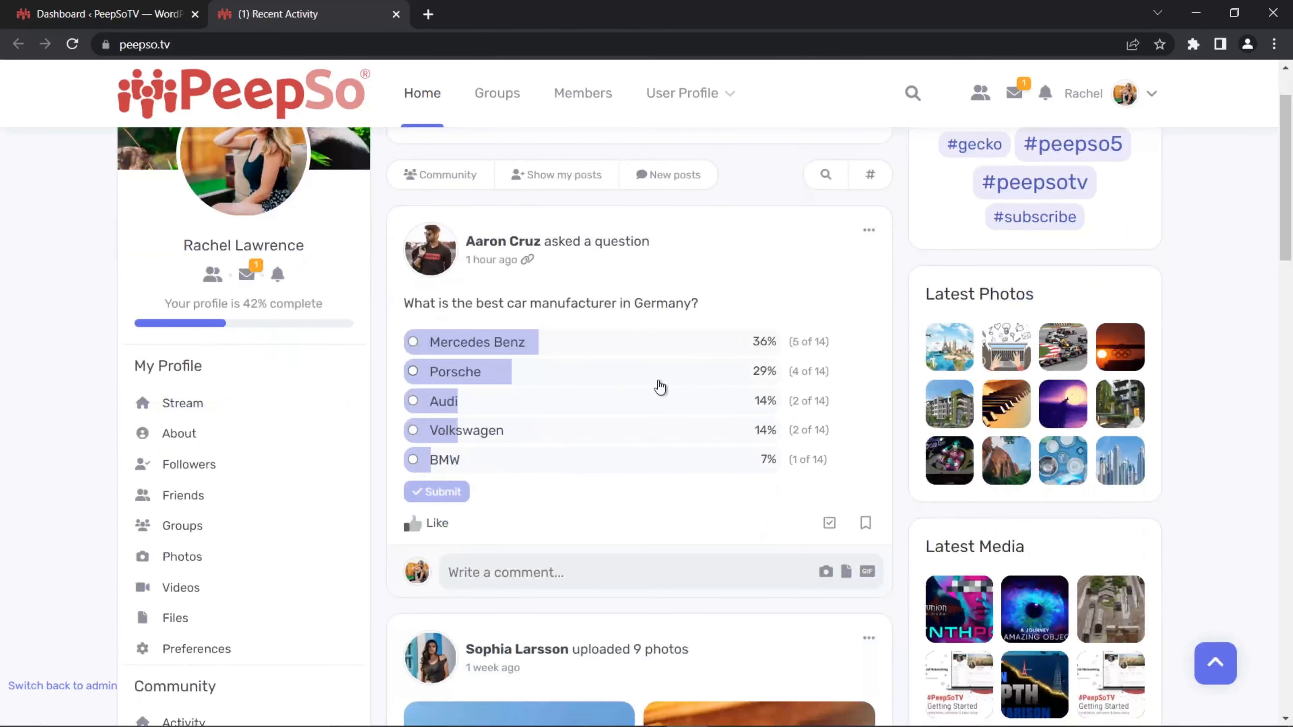